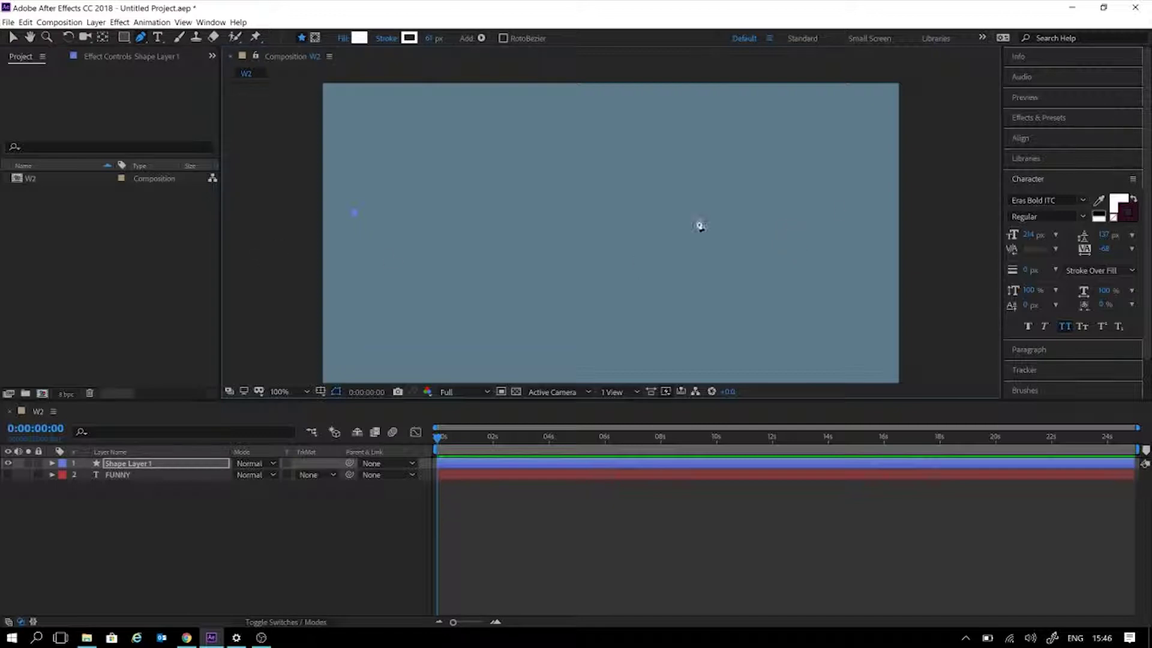
Extend the pen path into an open wave with a crest, a trough and a rising end, and reposition the trough's anchor point and handle
drag(482, 145, 587, 161)
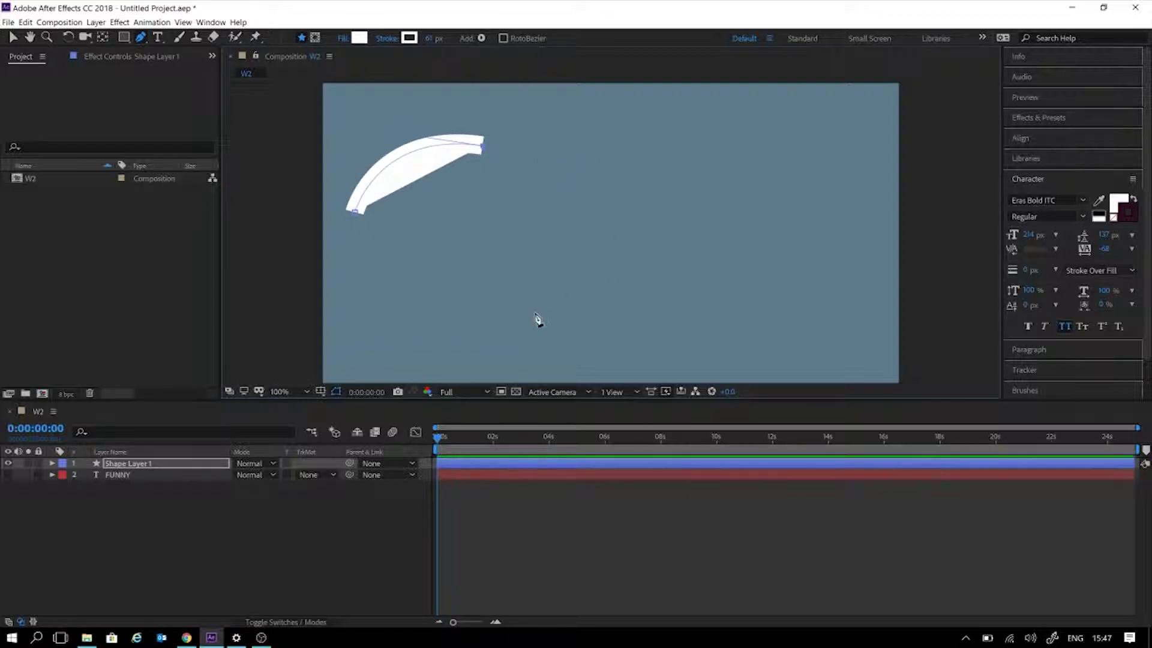
drag(553, 313, 632, 310)
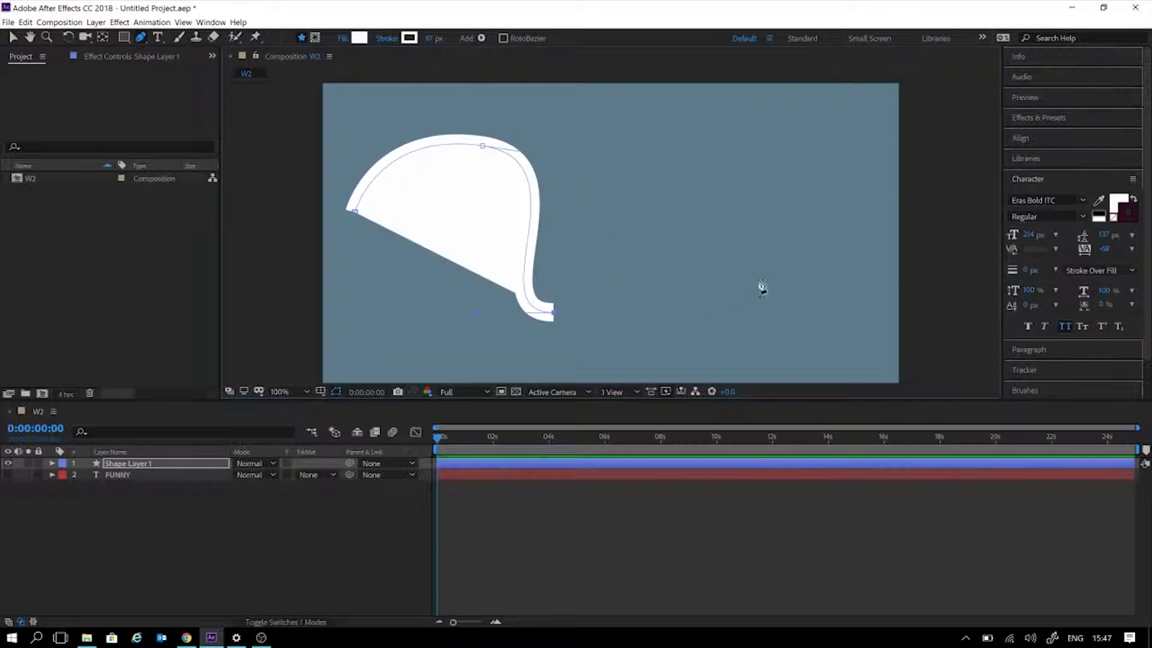
click(753, 213)
drag(725, 136, 815, 133)
click(833, 148)
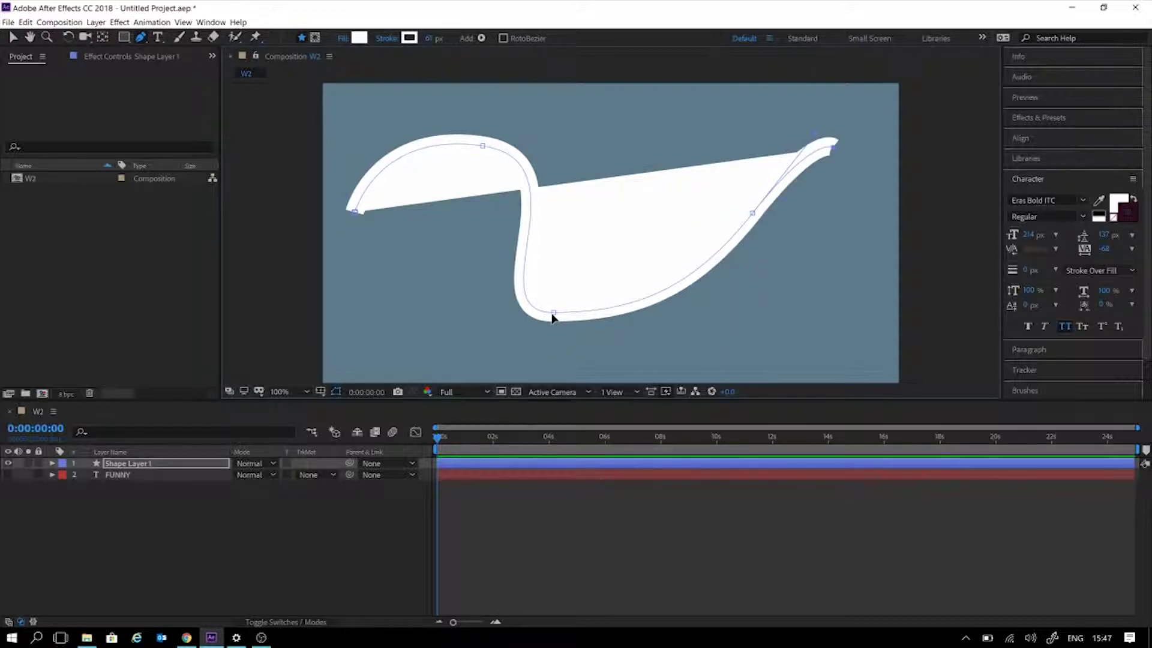
drag(554, 315, 592, 278)
drag(668, 280, 639, 322)
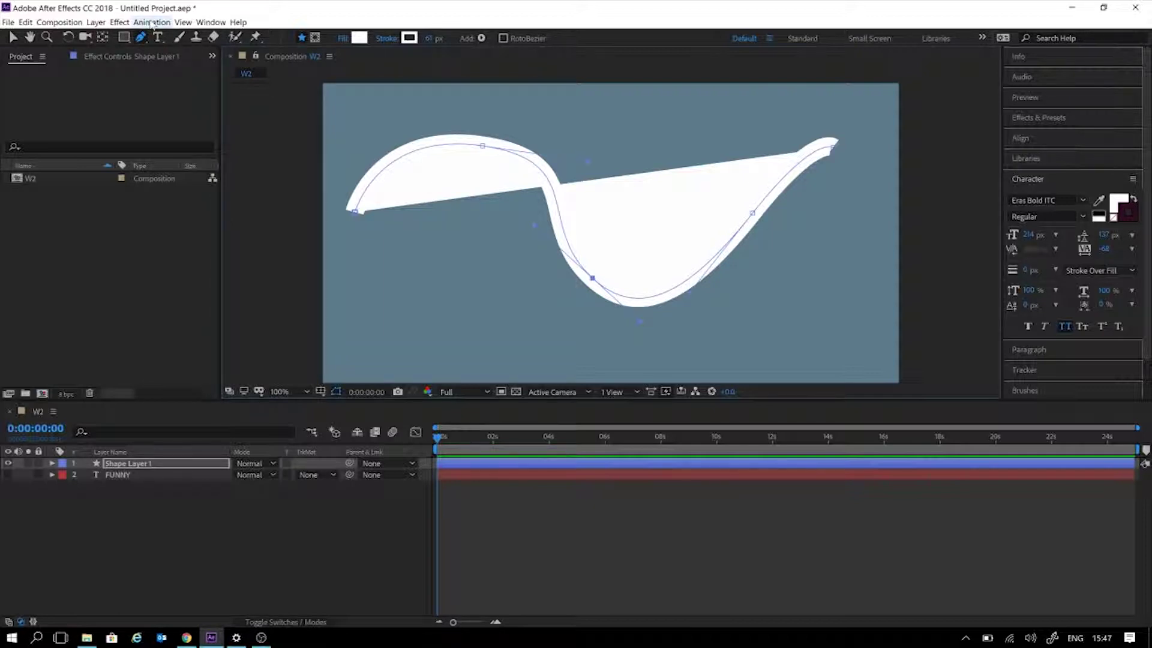
Reselect the wave shape, move its crest anchor point slightly up and to the left, and adjust both direction handles
click(13, 37)
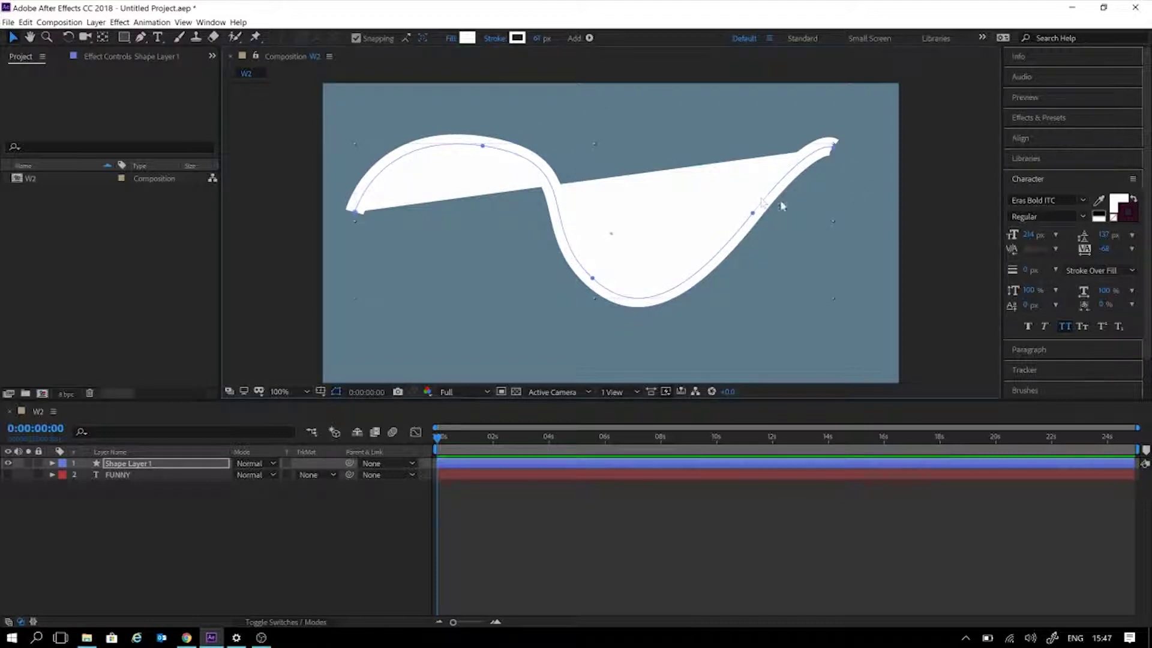
click(942, 225)
click(760, 204)
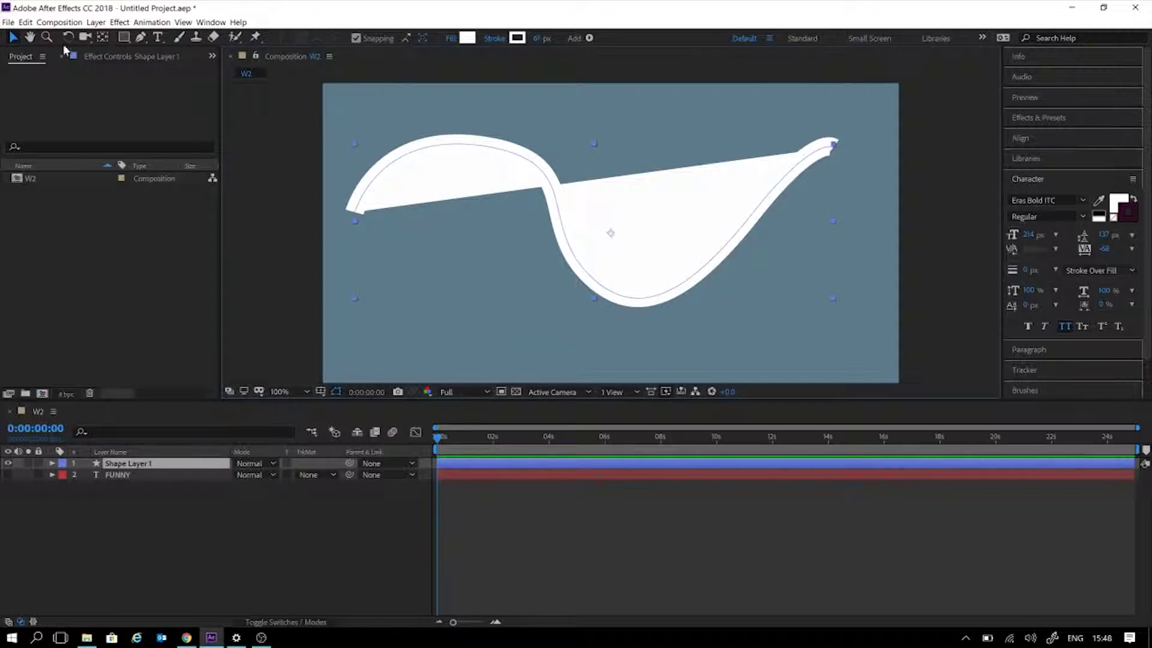
click(141, 37)
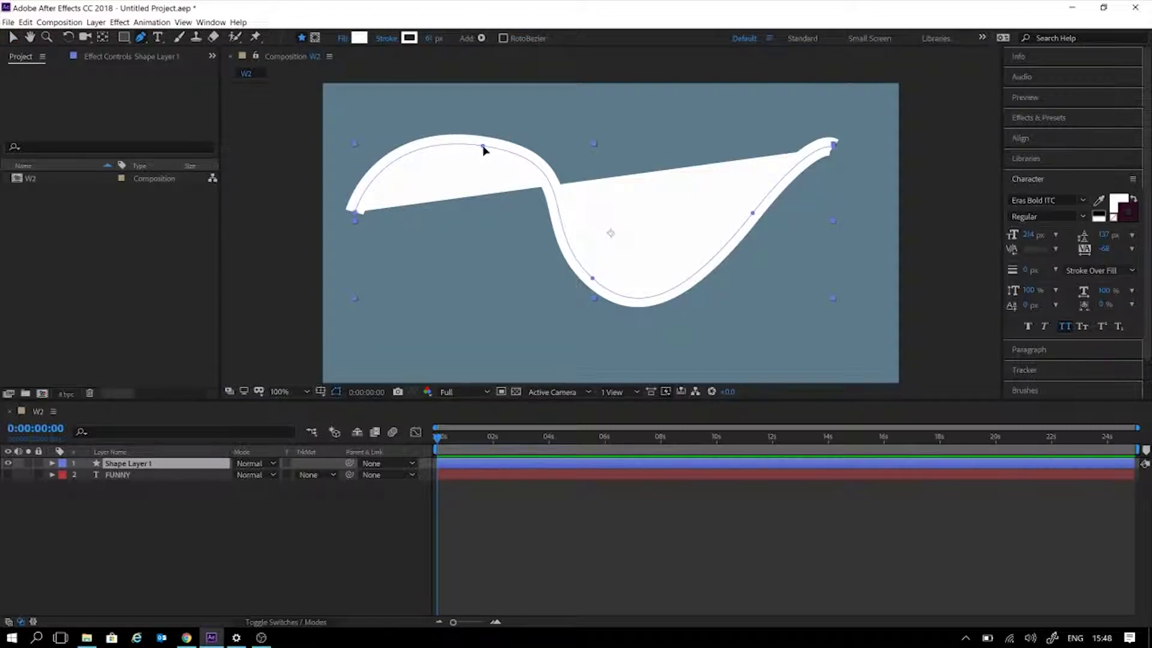
mouse_move(482, 147)
mouse_down()
mouse_move(488, 123)
mouse_move(491, 154)
mouse_move(450, 136)
mouse_move(472, 133)
mouse_up()
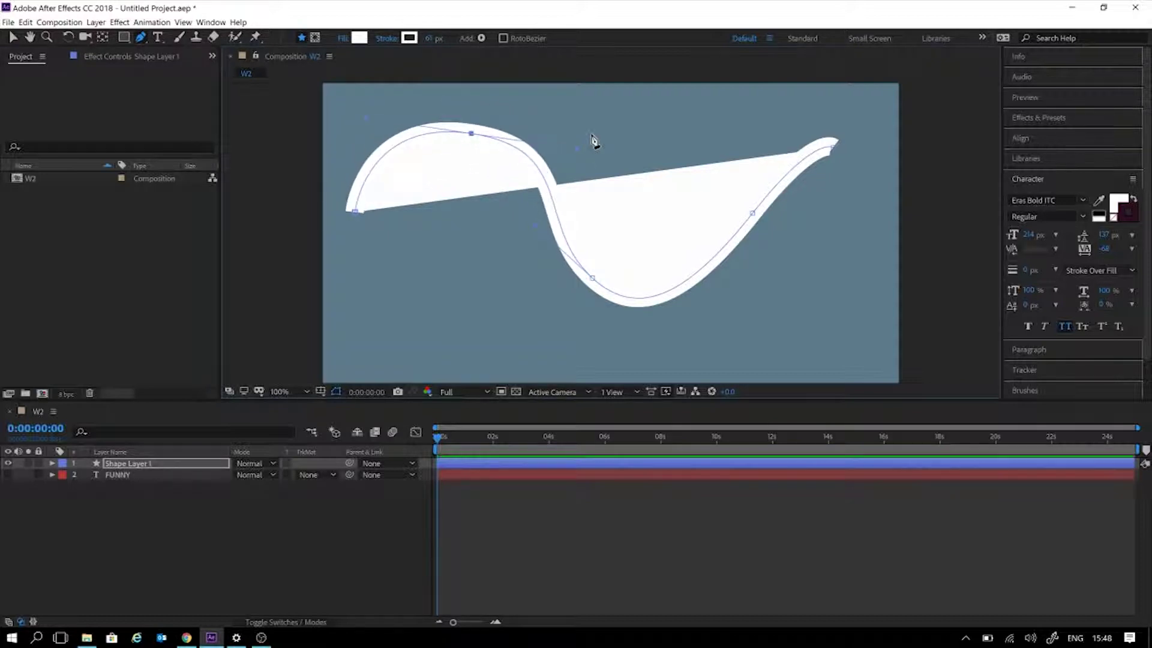
drag(576, 149, 541, 138)
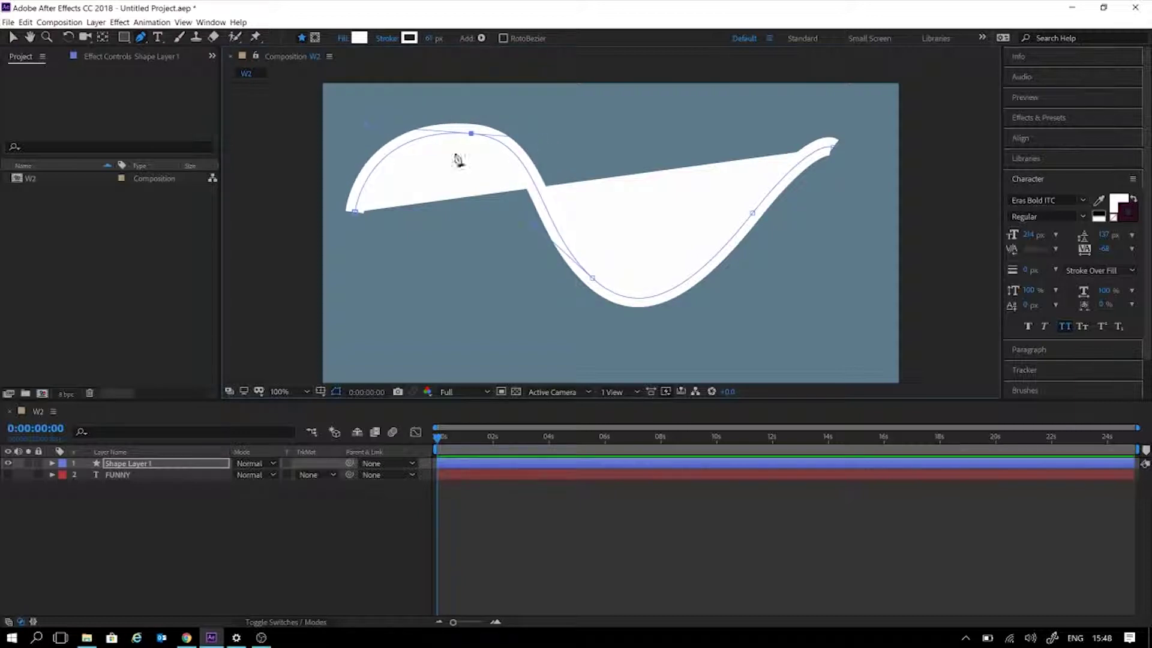
drag(363, 126, 374, 106)
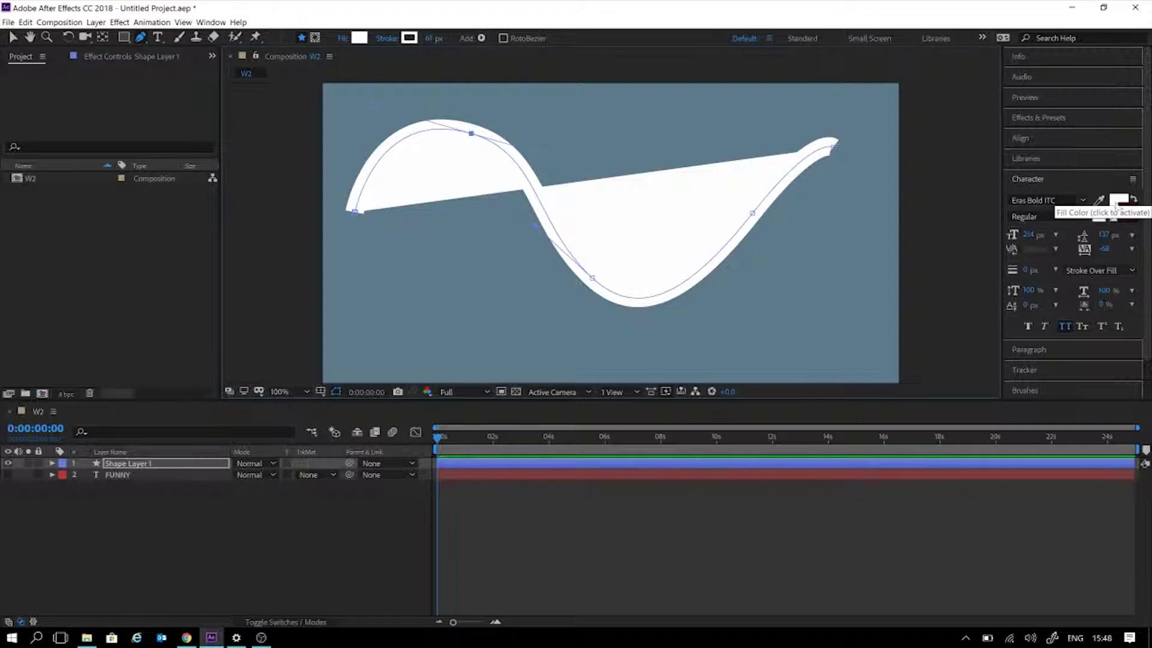
Set the character fill and the wave shape's fill to None, keeping only the shape's white stroke
click(1116, 203)
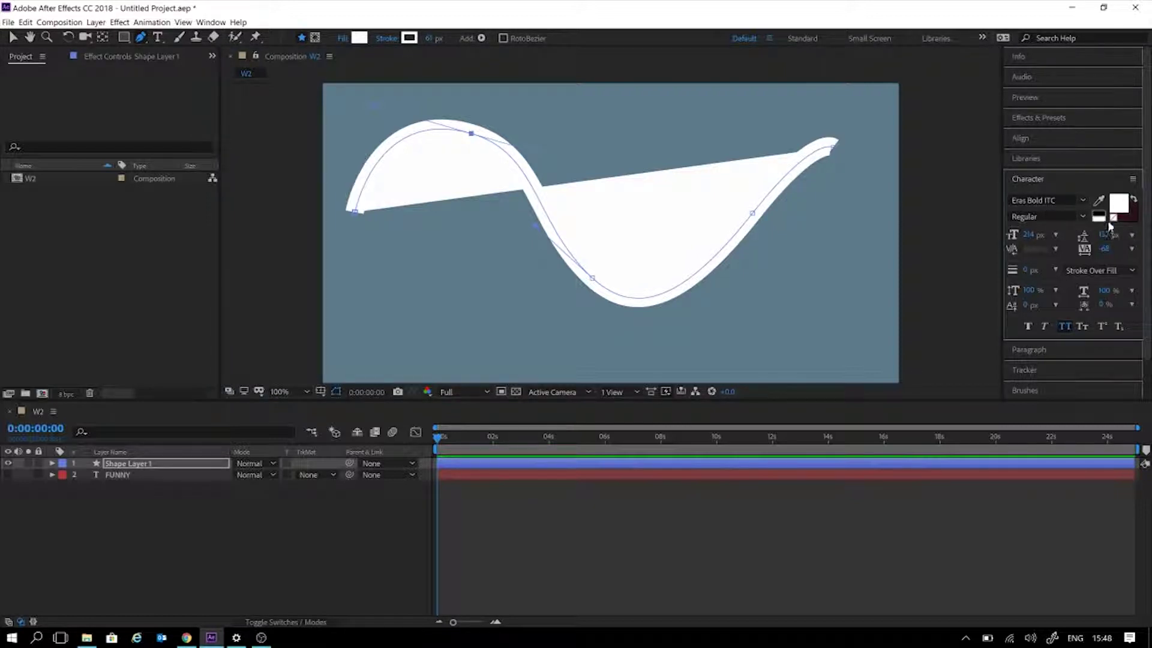
click(1114, 219)
click(340, 41)
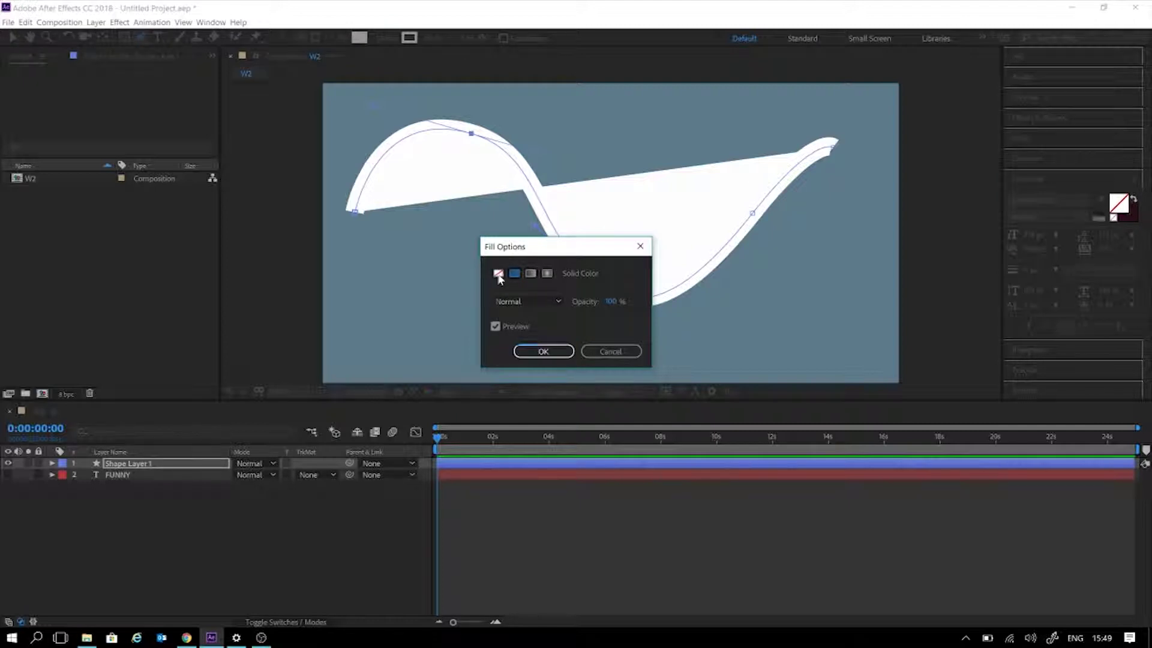
click(499, 274)
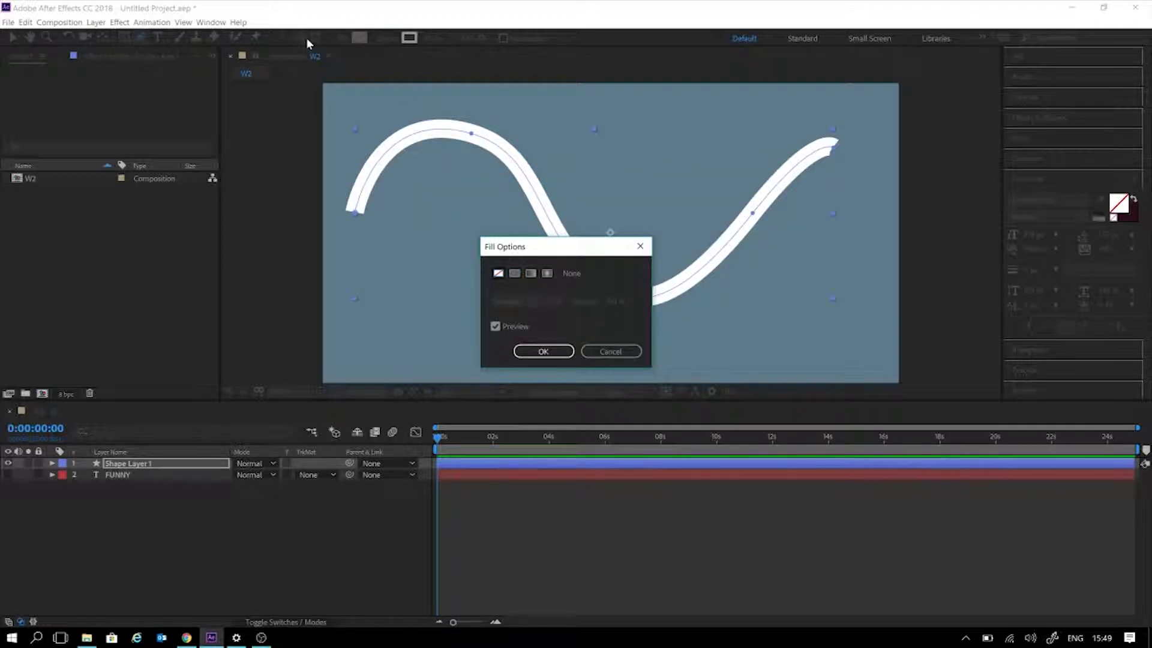
click(543, 351)
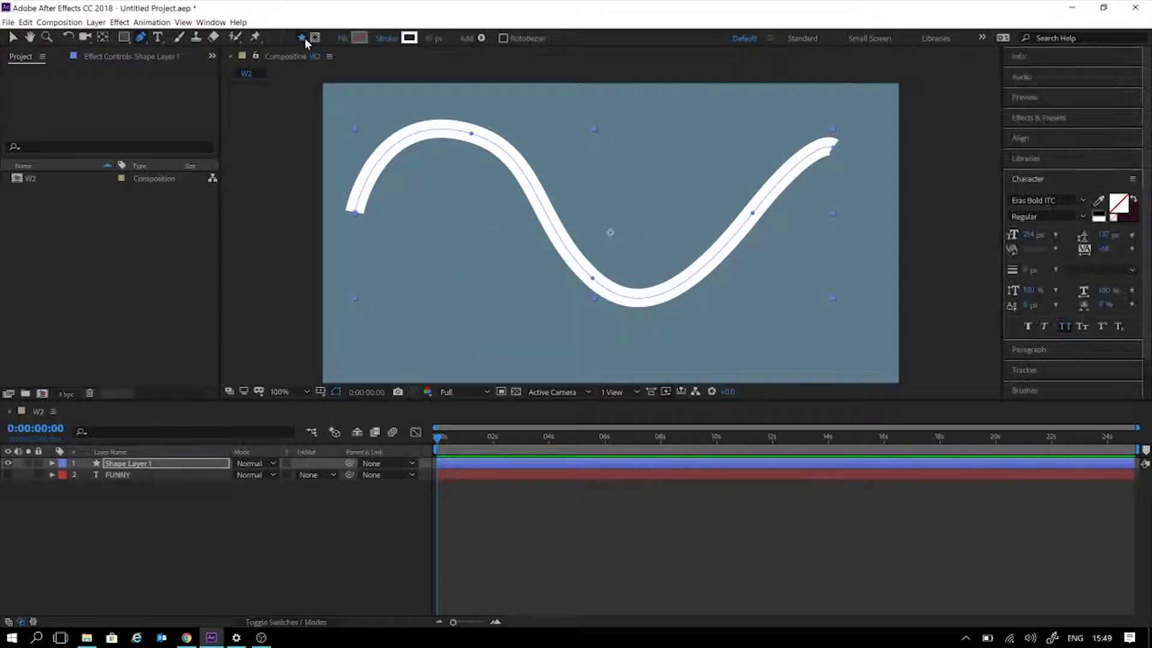
alt+click(358, 36)
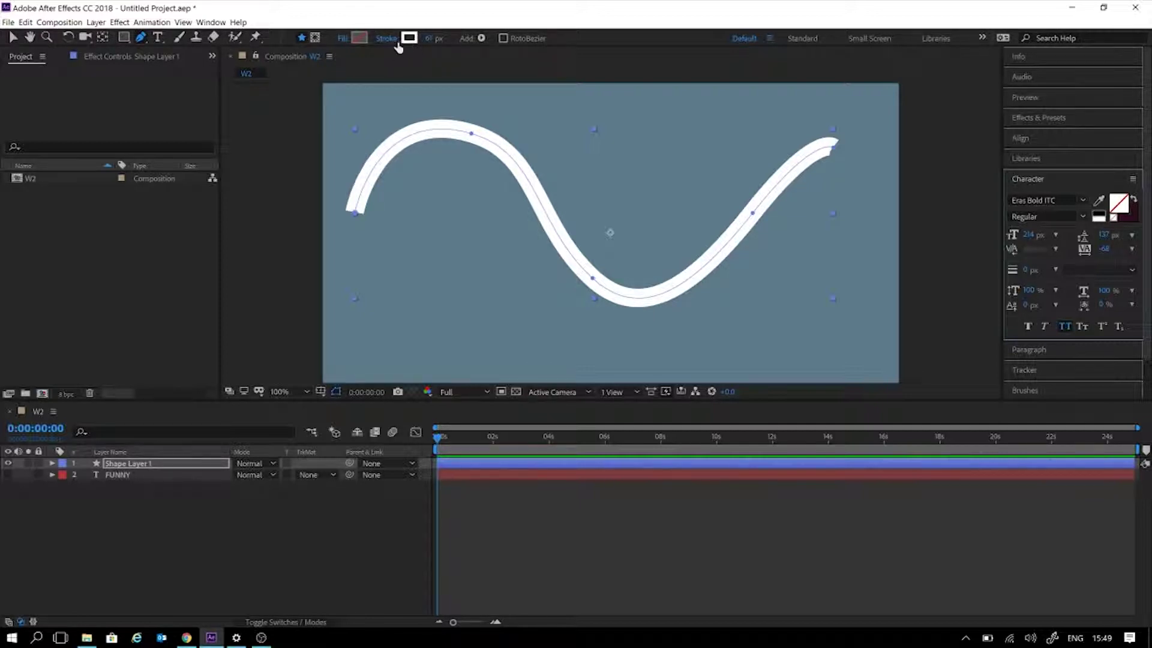
Try Linear Gradient, Radial Gradient and None as the wave's stroke type, and return it to Solid Color
click(386, 39)
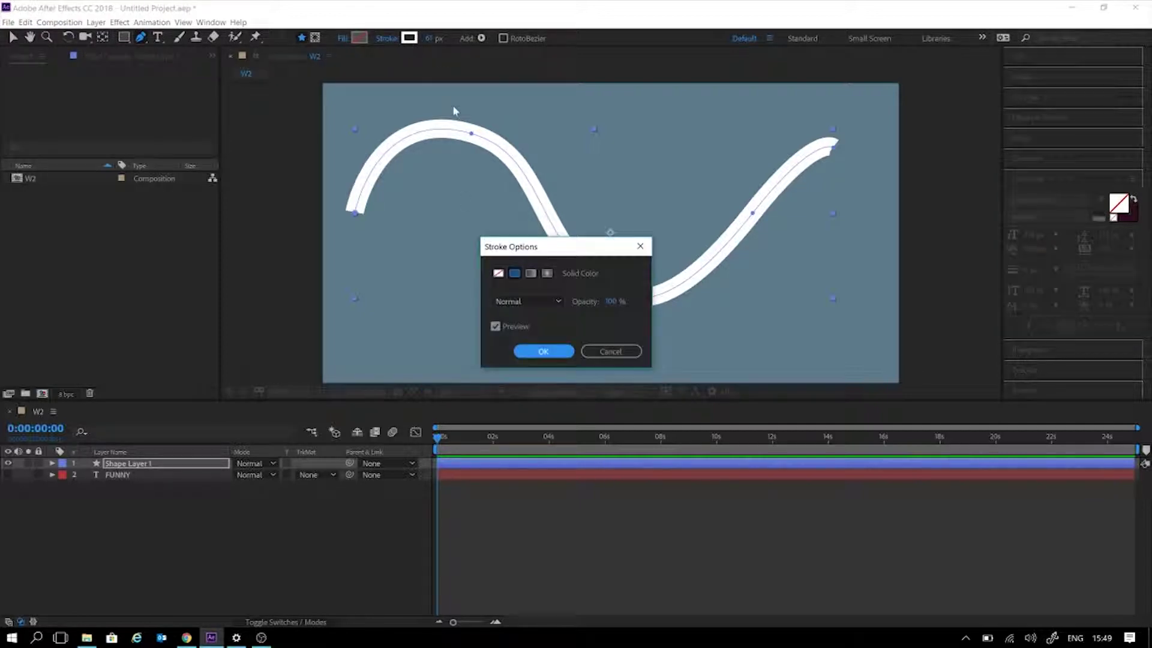
click(531, 274)
drag(559, 250, 385, 245)
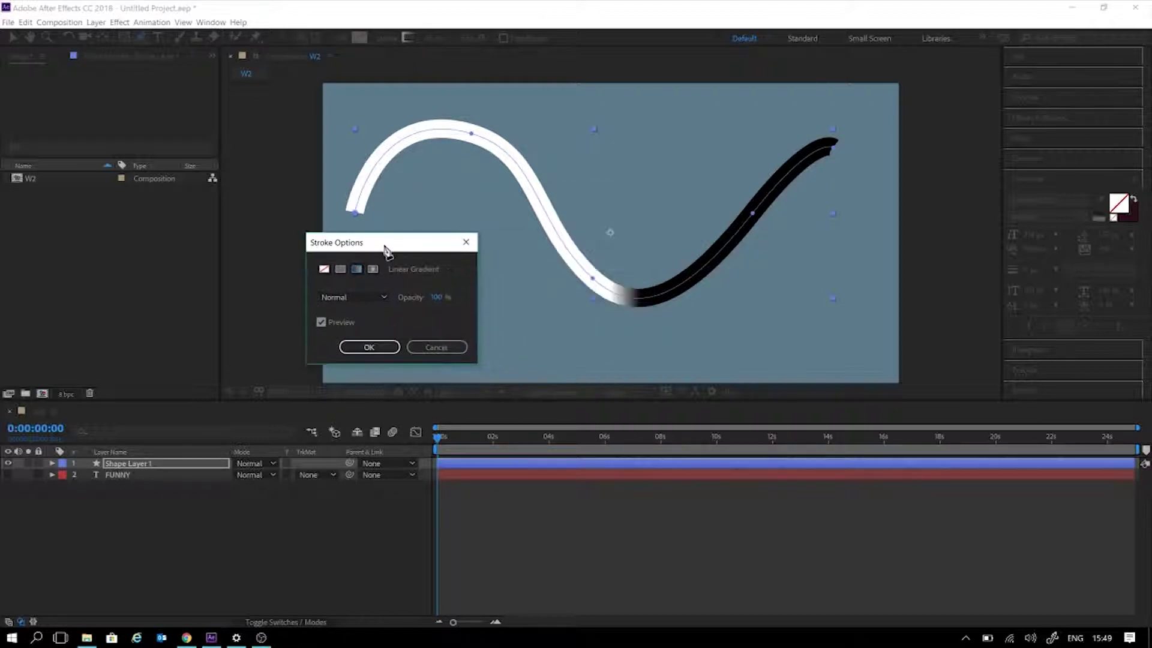
click(373, 269)
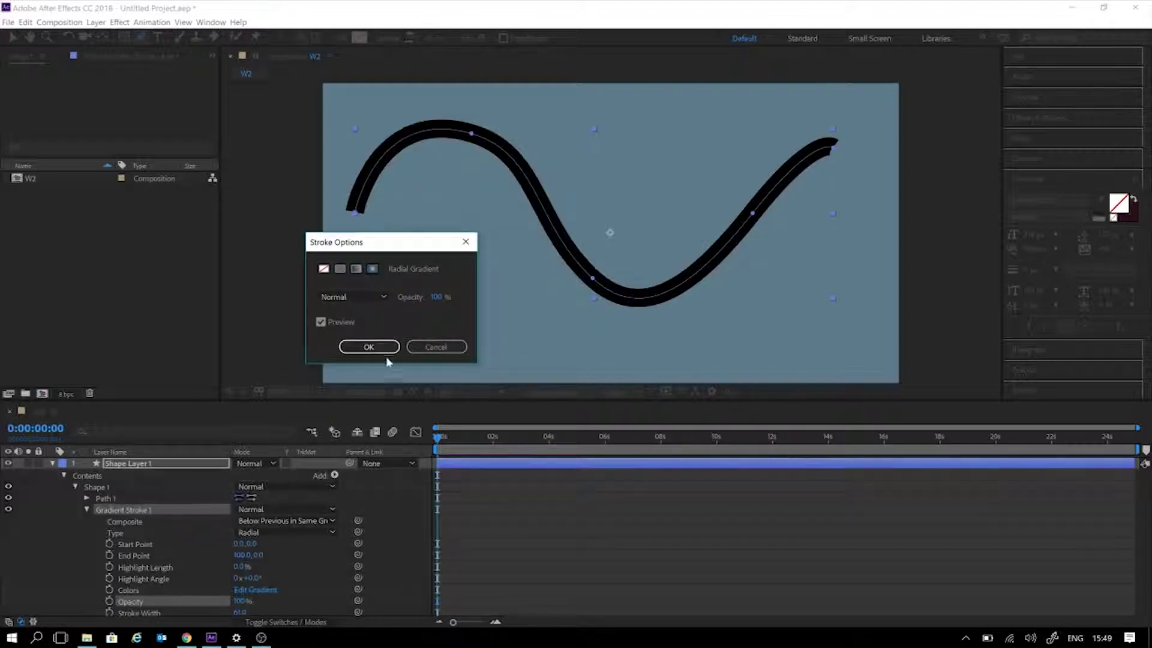
click(324, 270)
click(340, 269)
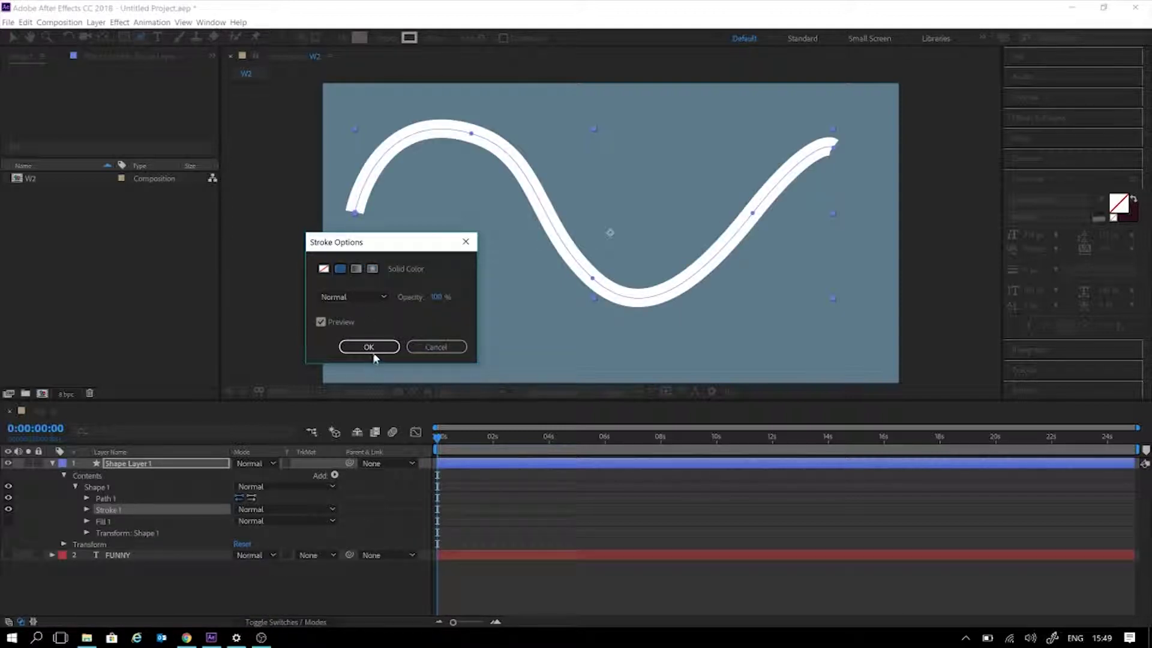
click(369, 347)
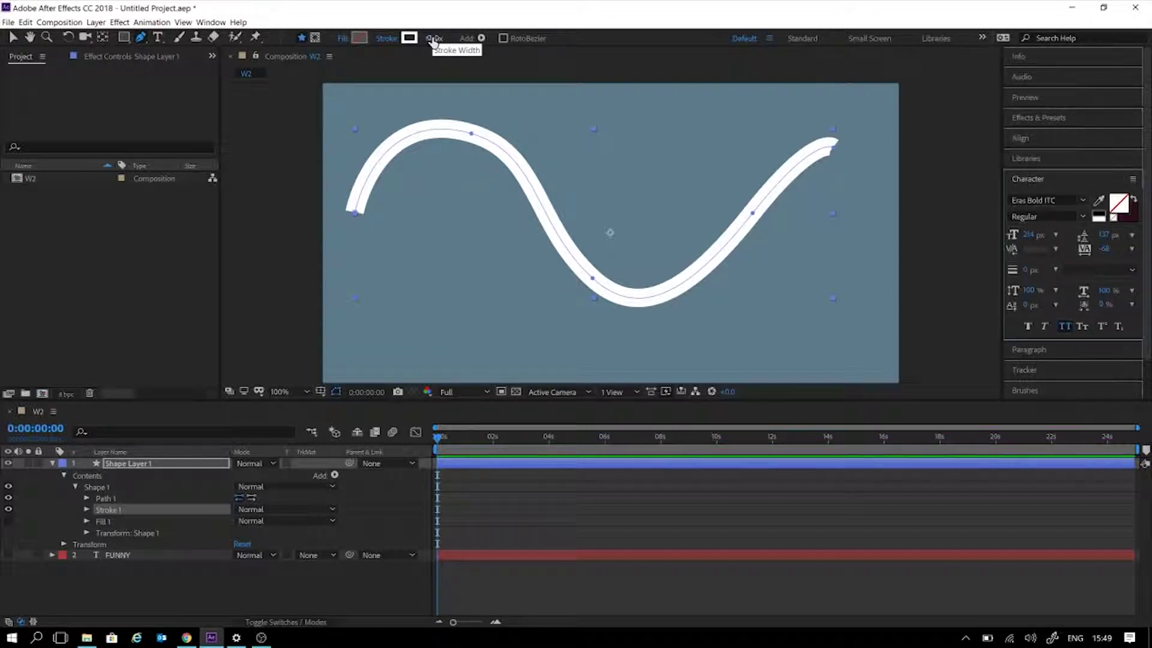
Set the wave's stroke width to 52 px and rename its shape layer as Line
mouse_move(432, 40)
mouse_down()
mouse_move(395, 34)
mouse_move(438, 46)
mouse_up()
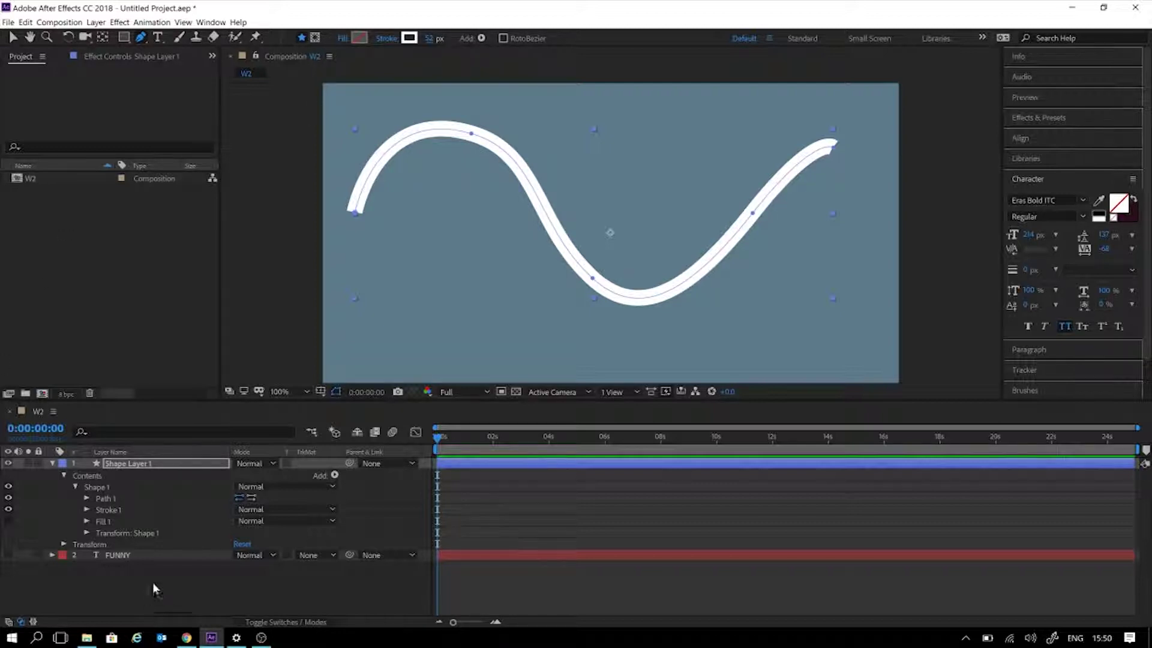
click(64, 476)
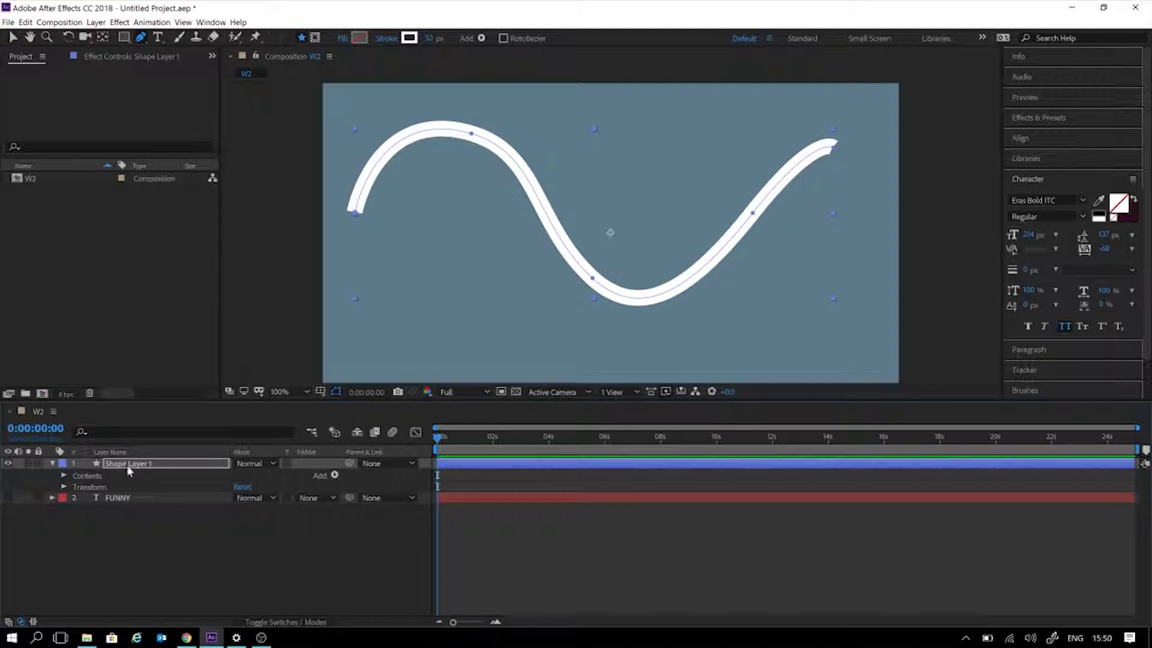
click(129, 464)
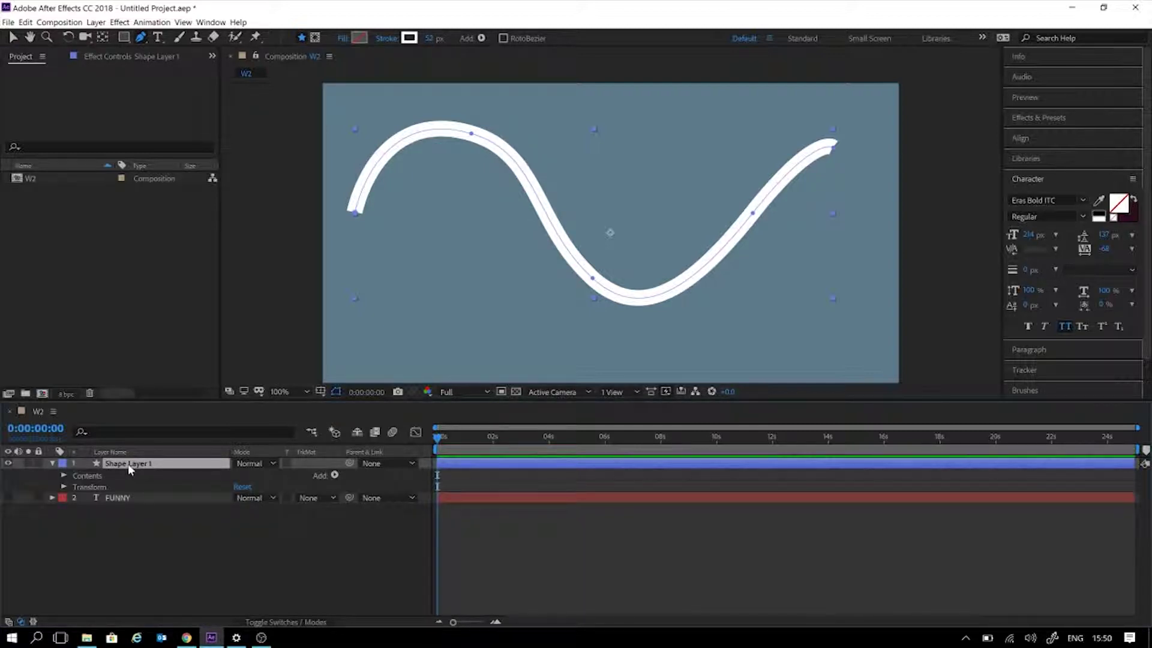
key(Return)
text(Line)
key(Return)
click(52, 464)
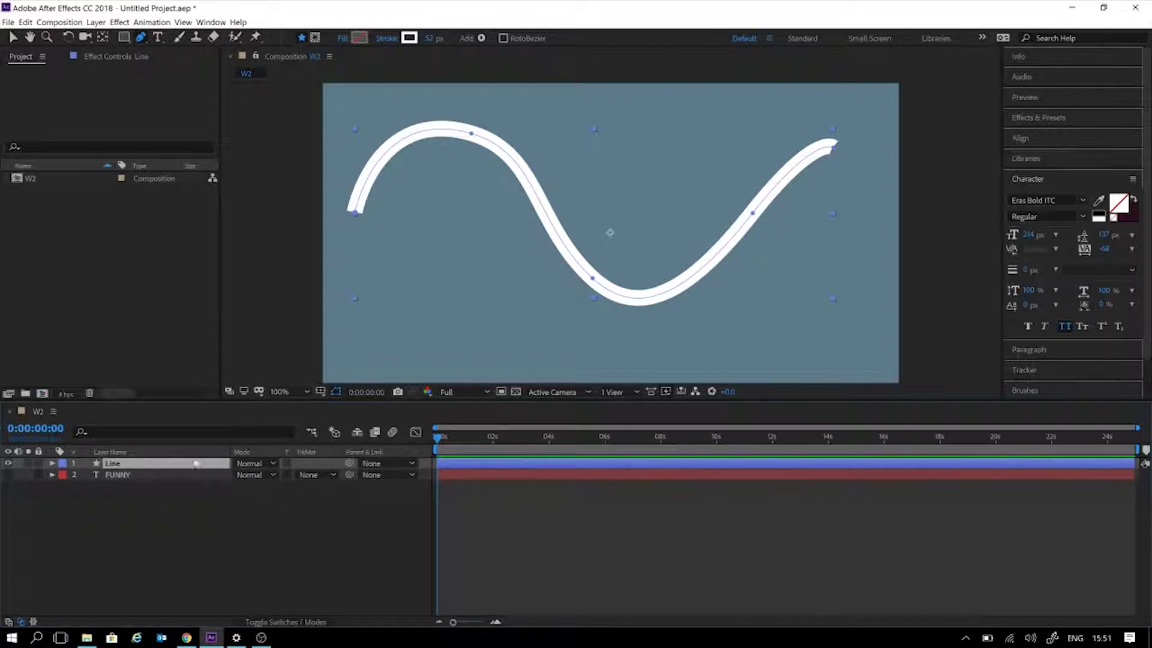
Try enlarging the Line layer's Shape 1 to about 232% through its own transform scale, and undo the scaling
click(52, 463)
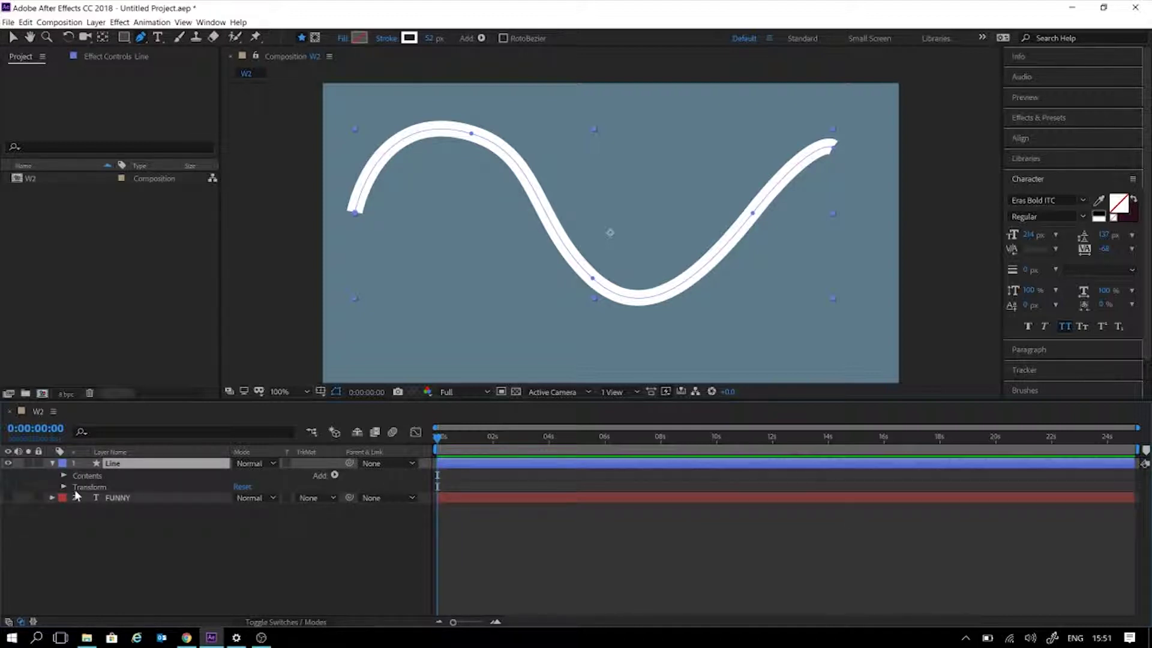
click(63, 475)
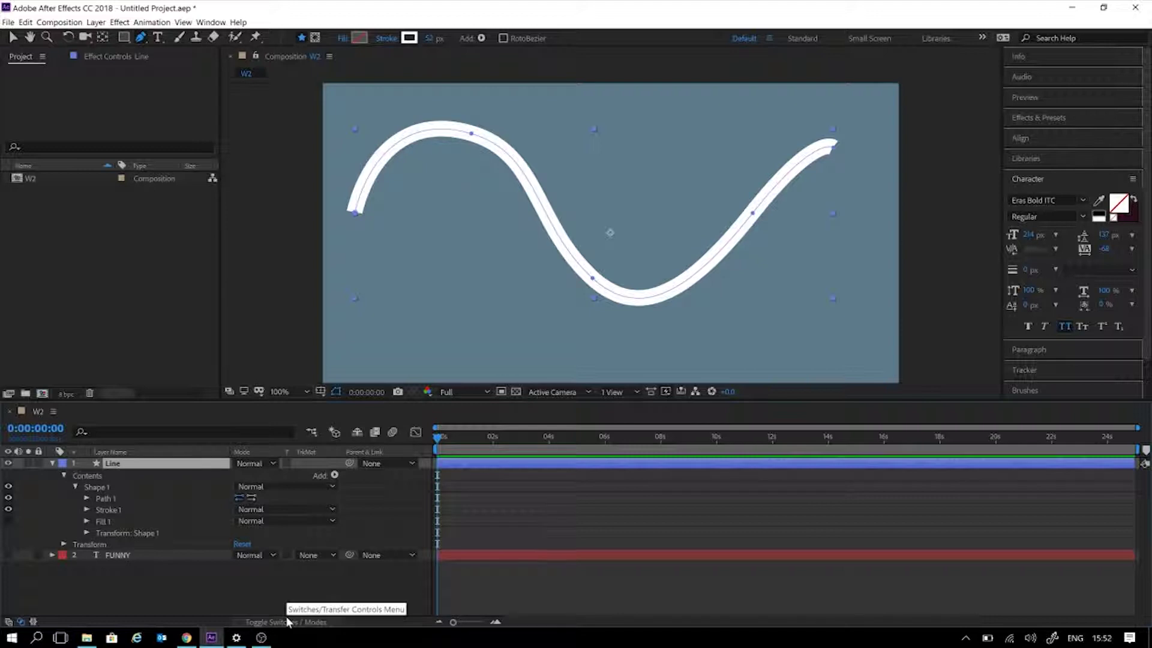
click(140, 533)
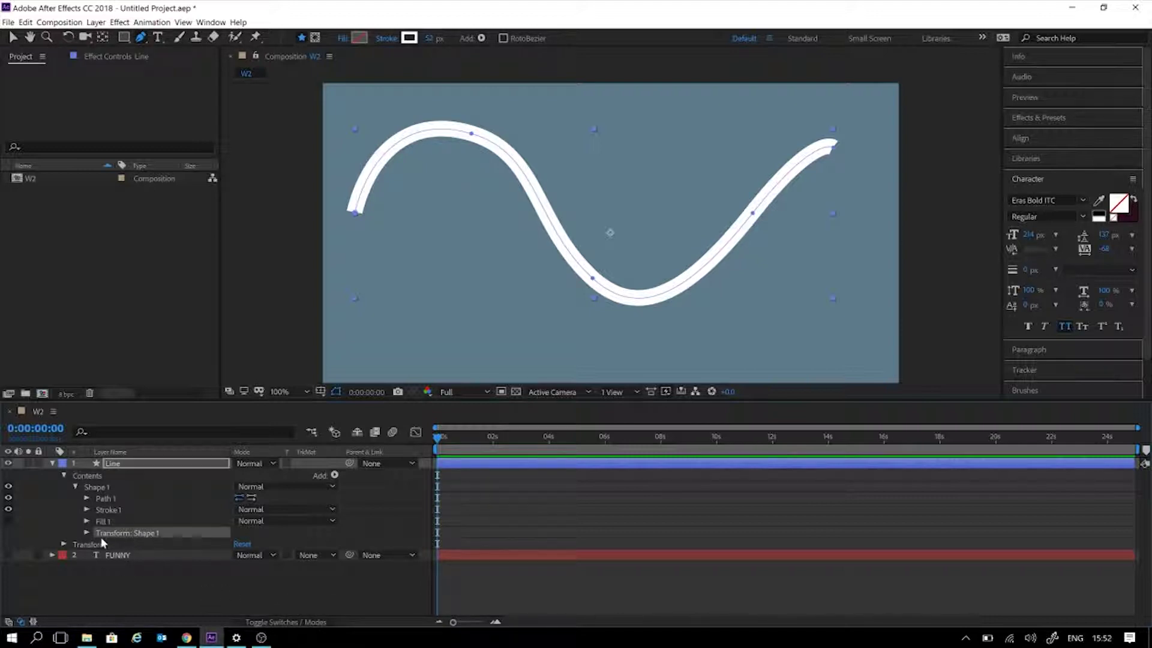
click(87, 532)
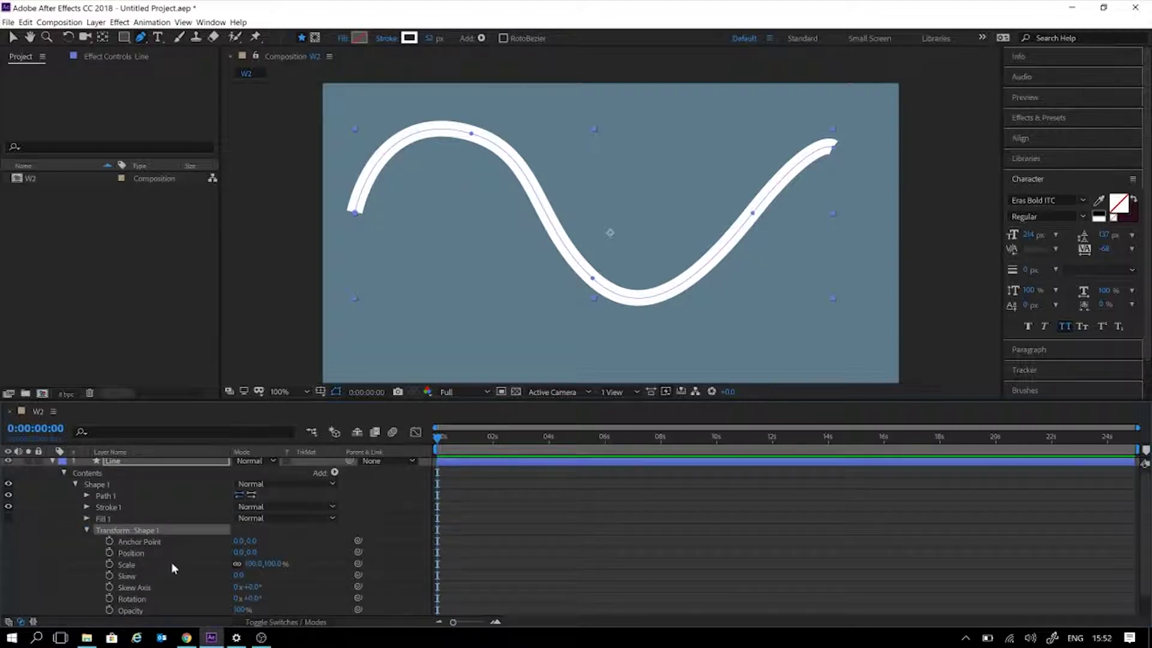
scroll(171, 564, down, 1)
drag(254, 542, 348, 522)
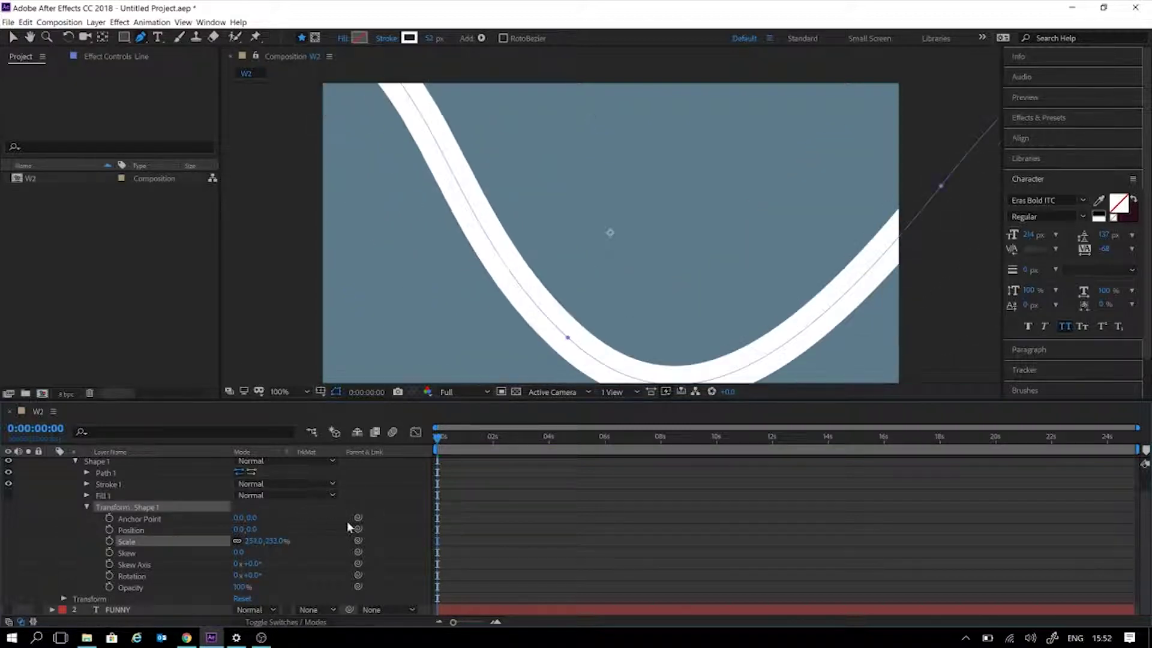
key(ctrl+z)
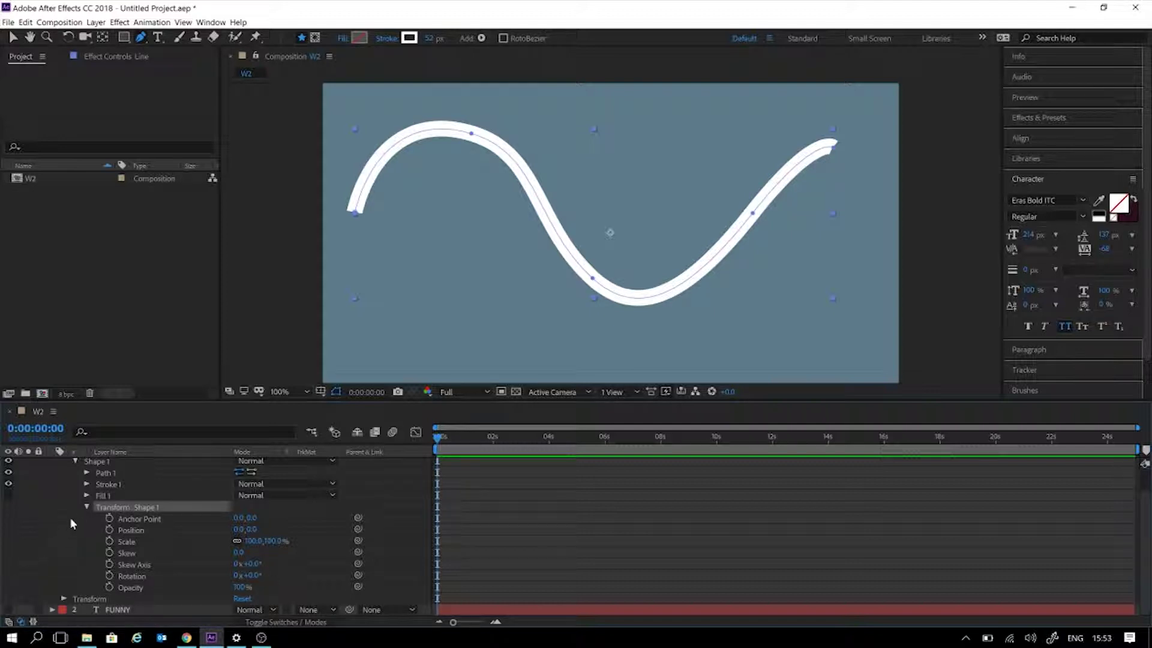
click(88, 506)
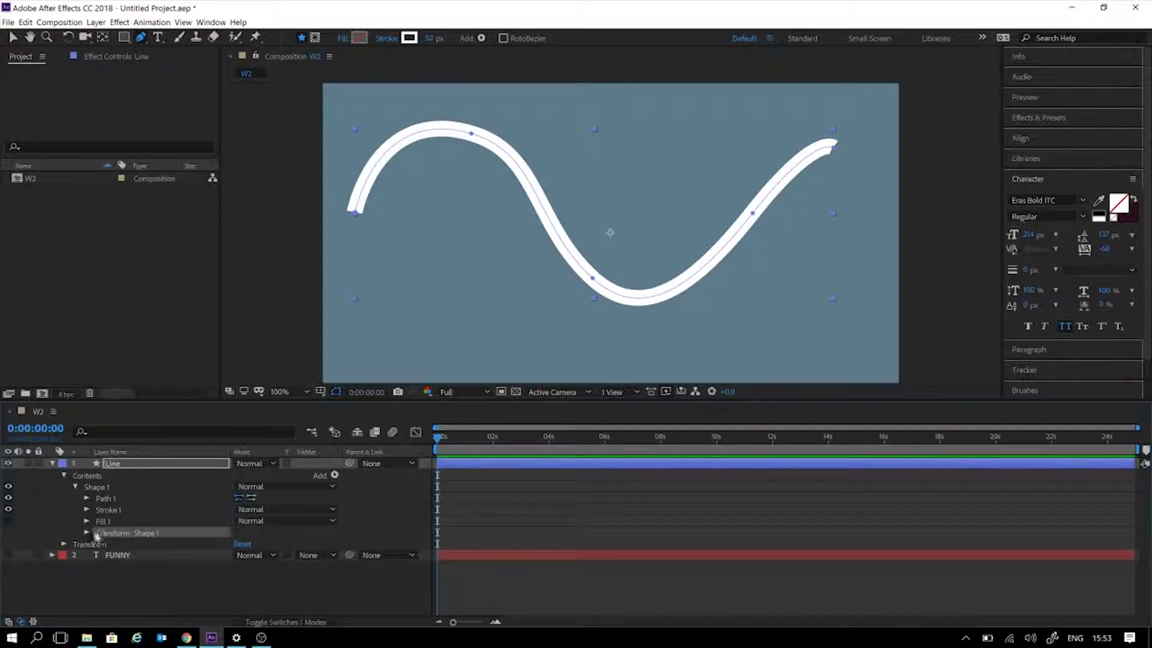
click(87, 498)
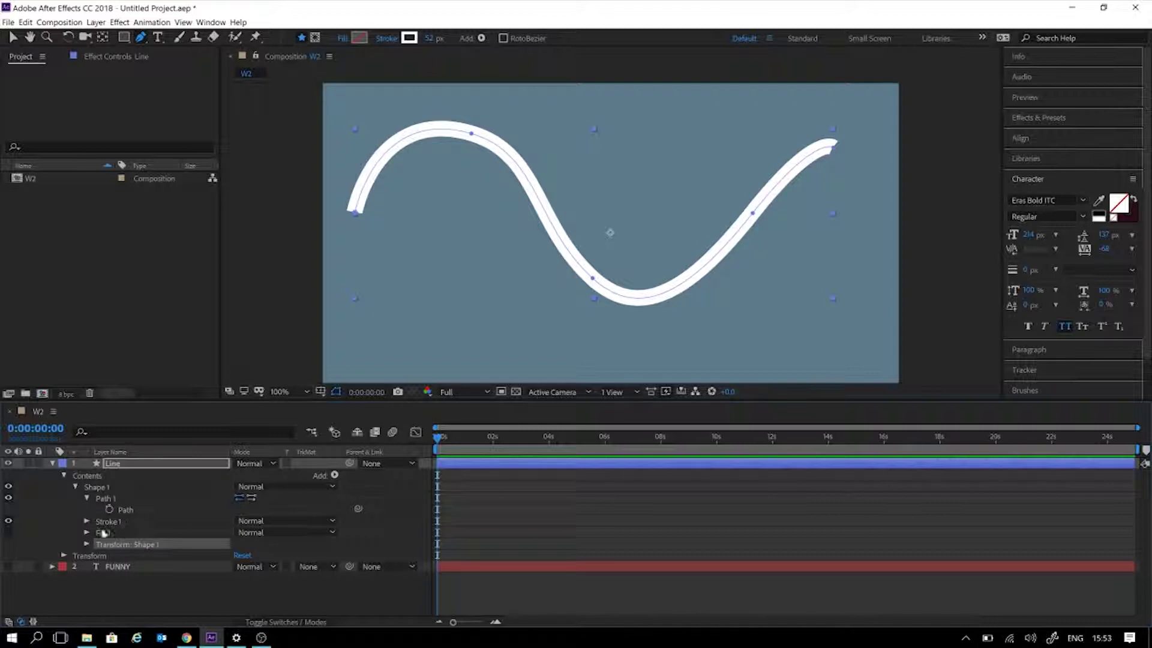
click(87, 500)
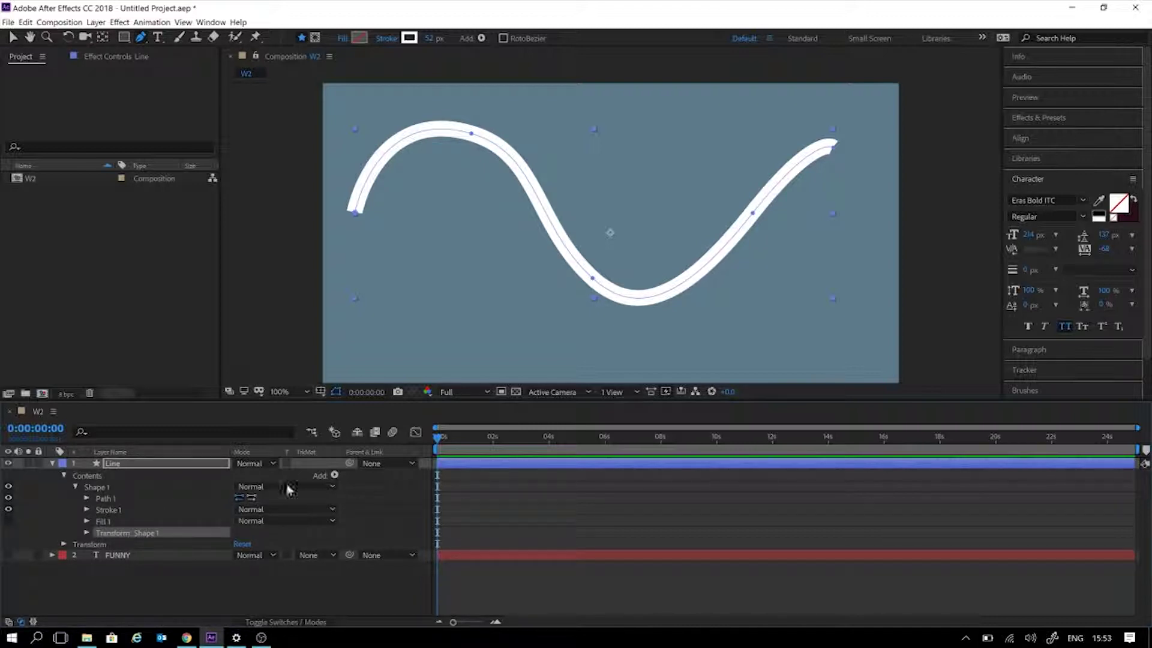
click(335, 475)
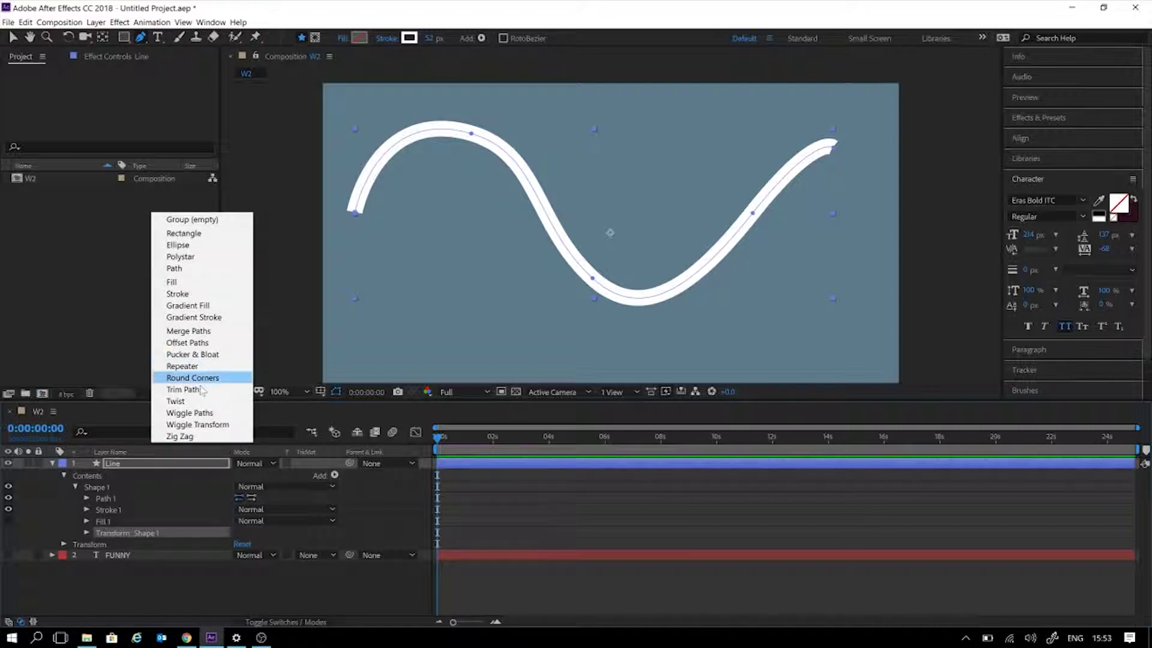
click(372, 485)
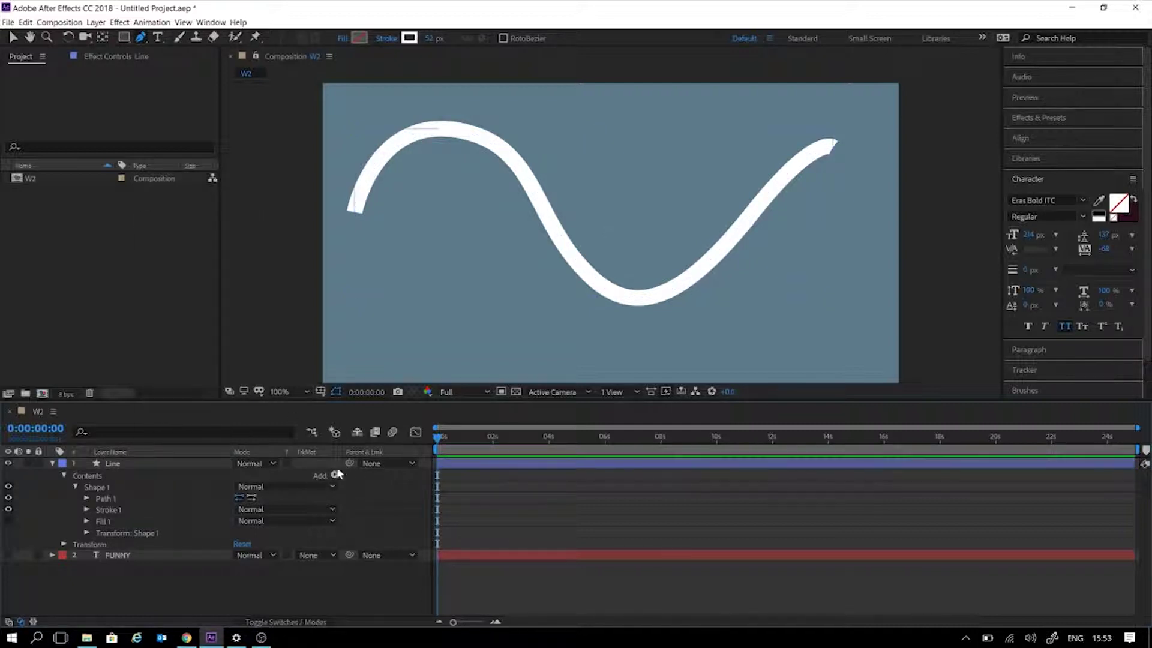
Add Trim Paths to the Line layer, show its properties and try out the Start value
click(167, 463)
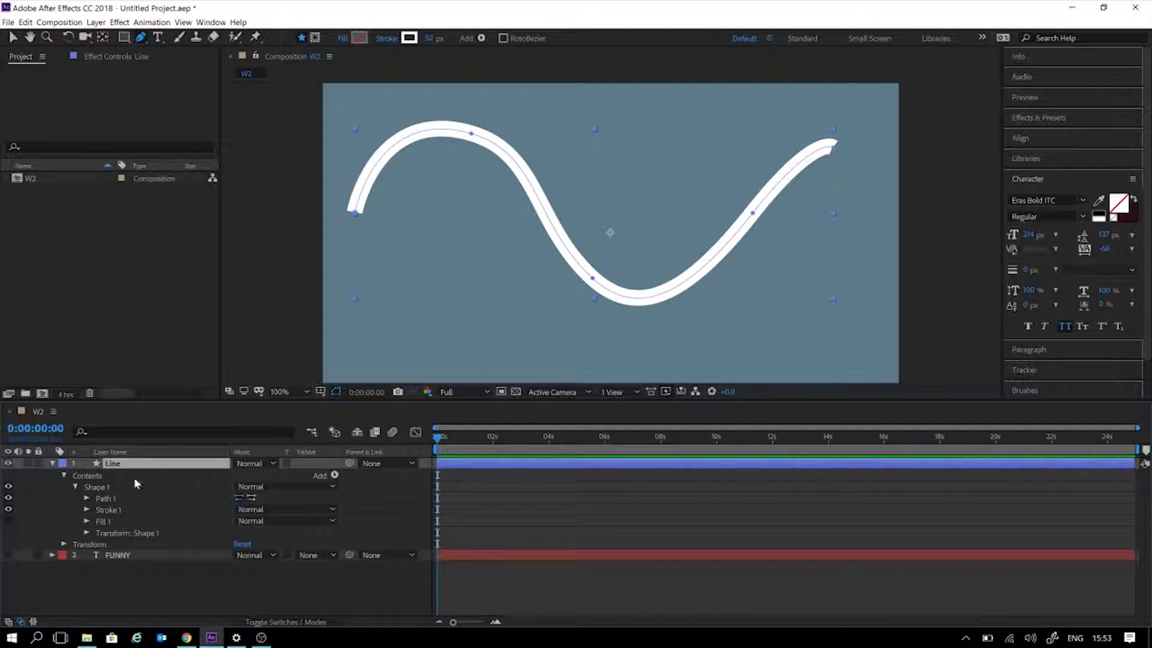
click(334, 475)
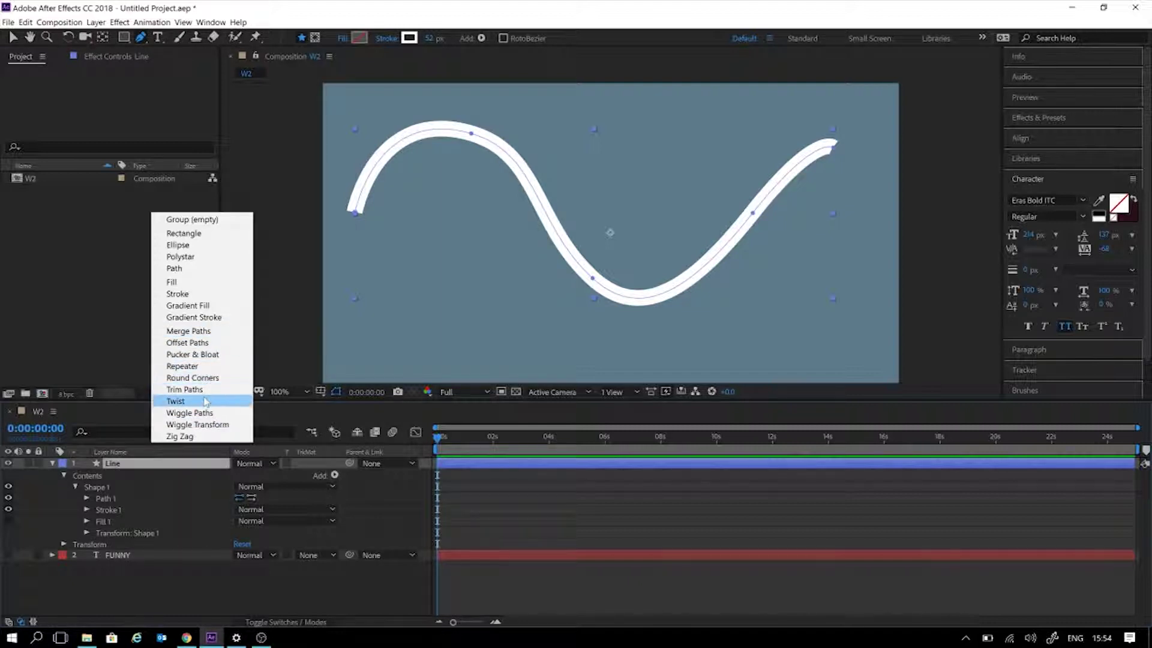
click(221, 389)
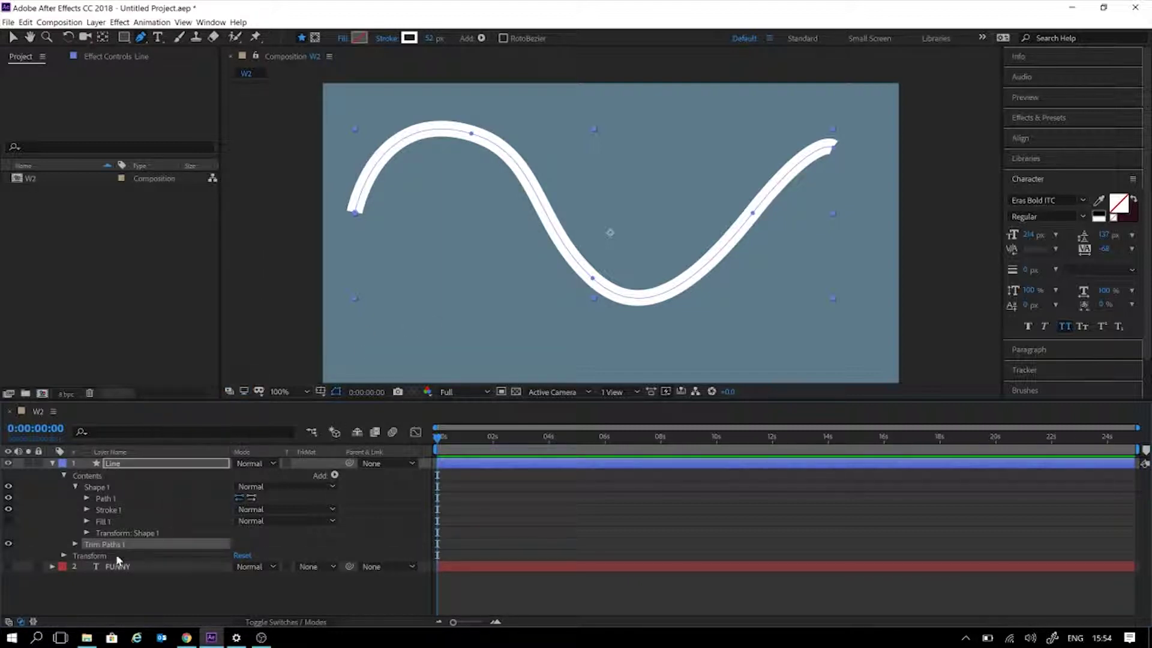
click(76, 544)
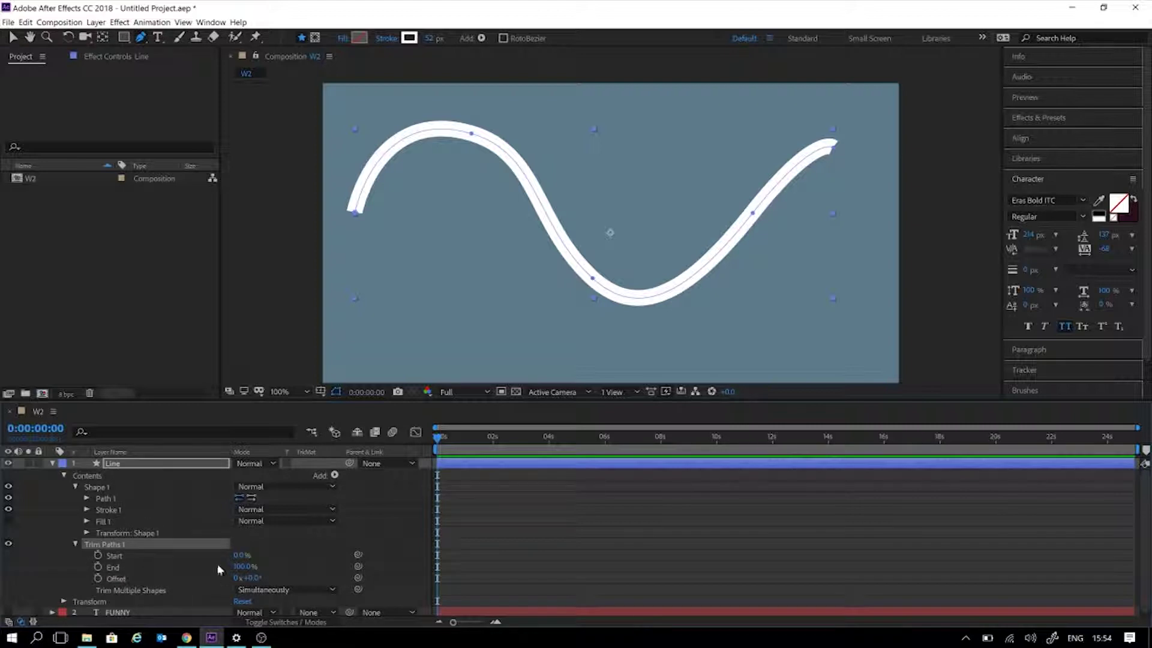
mouse_move(241, 555)
mouse_down()
mouse_move(416, 511)
mouse_move(315, 541)
mouse_move(387, 533)
mouse_move(269, 532)
mouse_up()
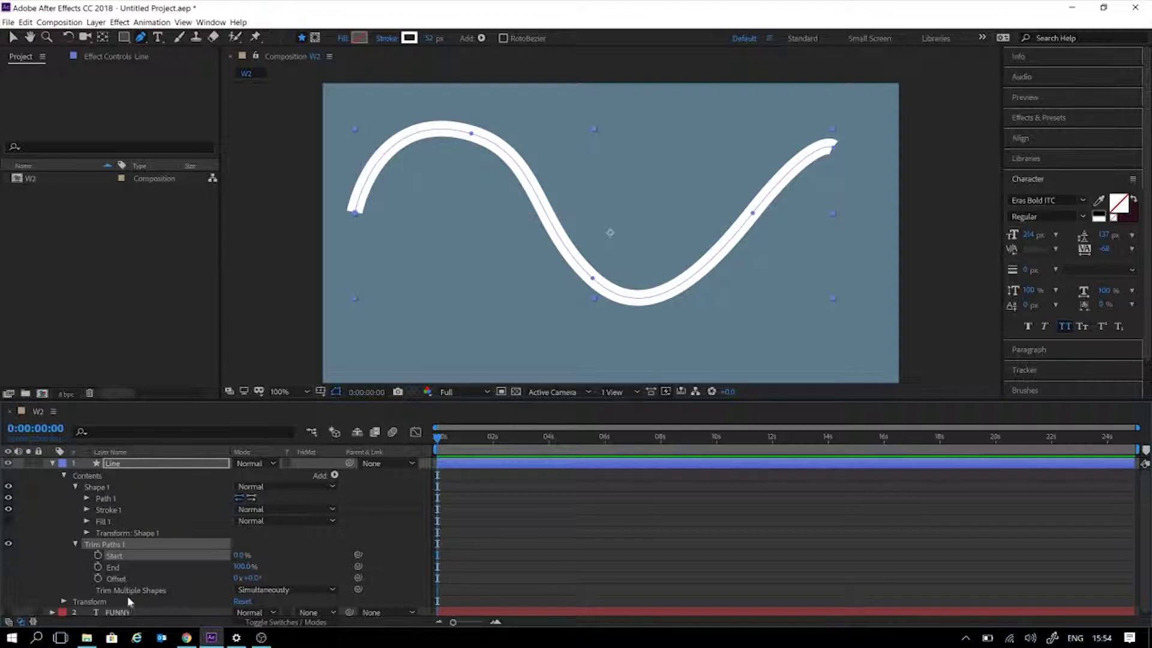
Keyframe Trim Paths End at 100% and Start at 0%, and move both keyframes to about 6.7 seconds
click(98, 567)
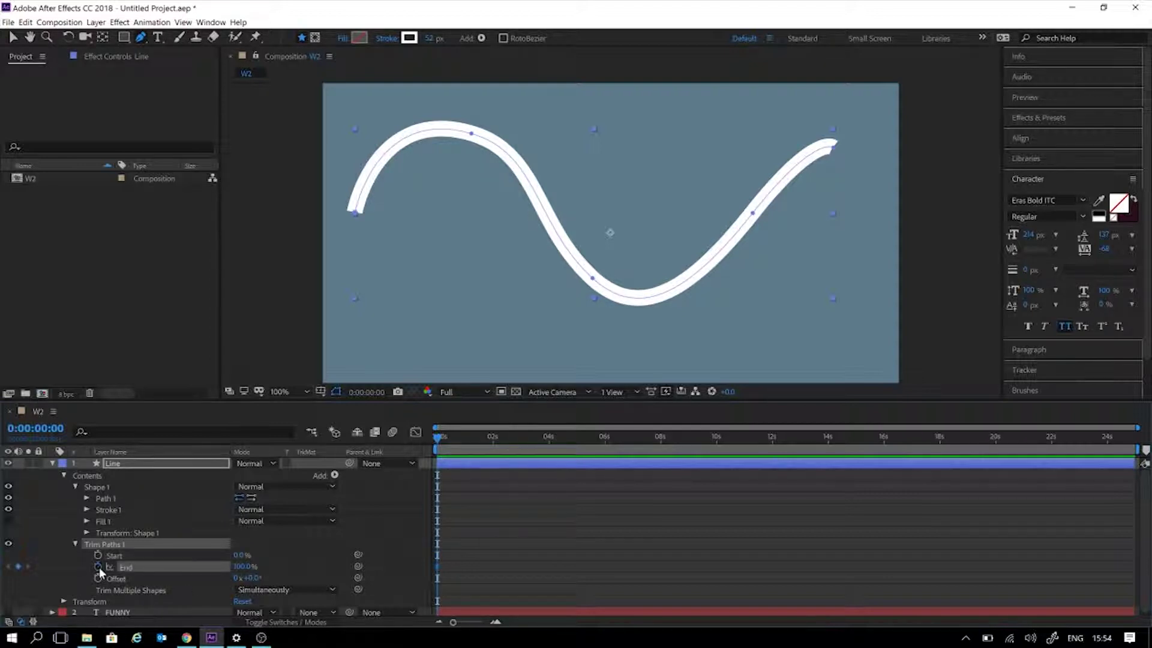
click(97, 555)
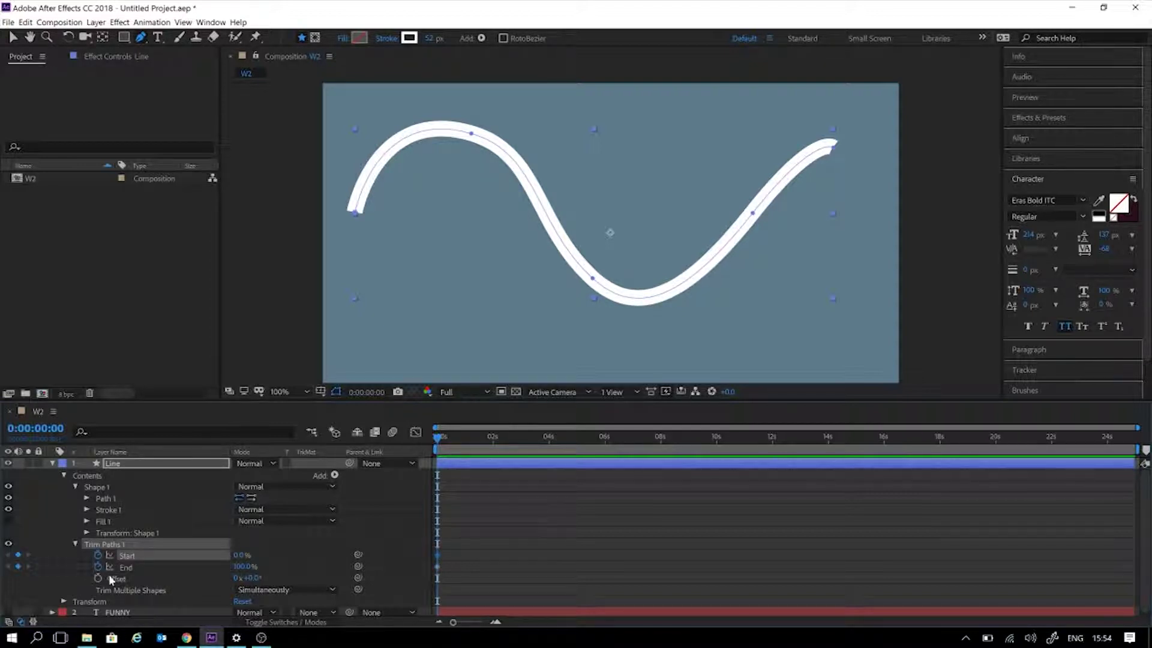
drag(461, 526, 621, 538)
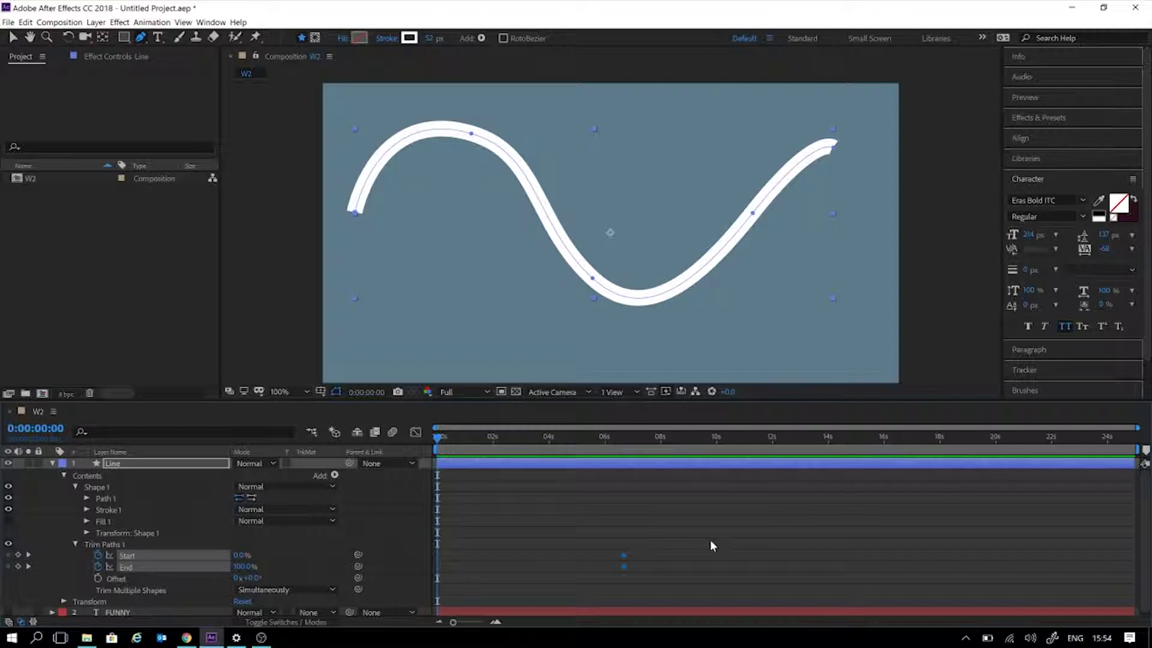
click(672, 567)
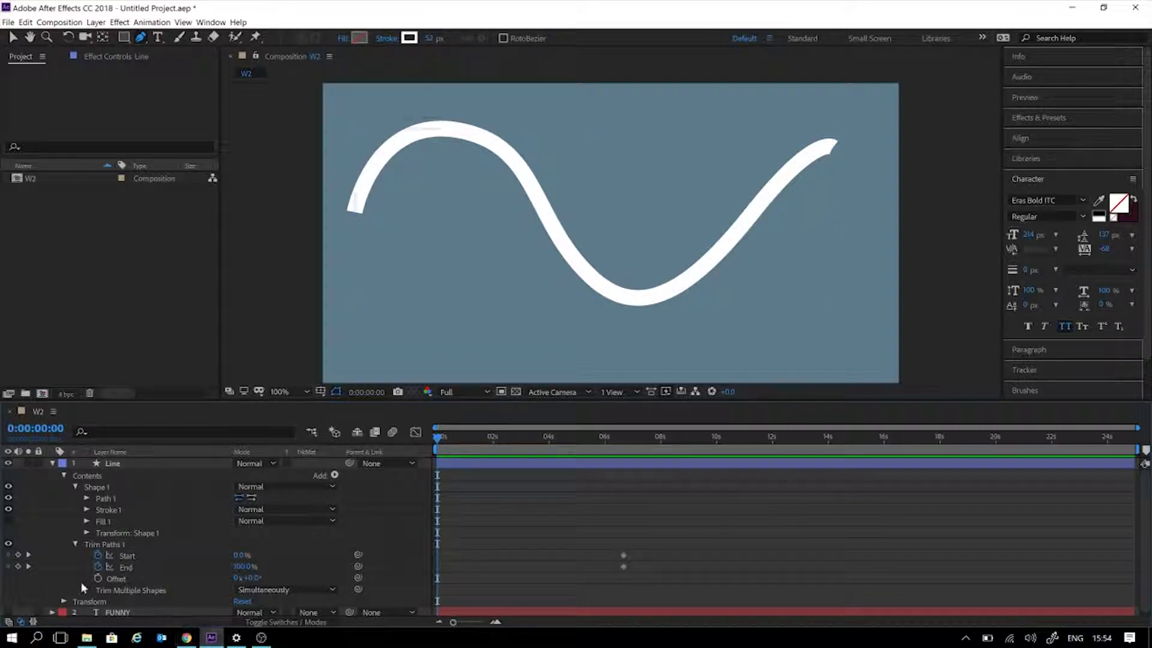
Keyframe Trim Paths End at 0% at time zero and Start at about 43% at 0:00:03:06
drag(245, 566, 161, 555)
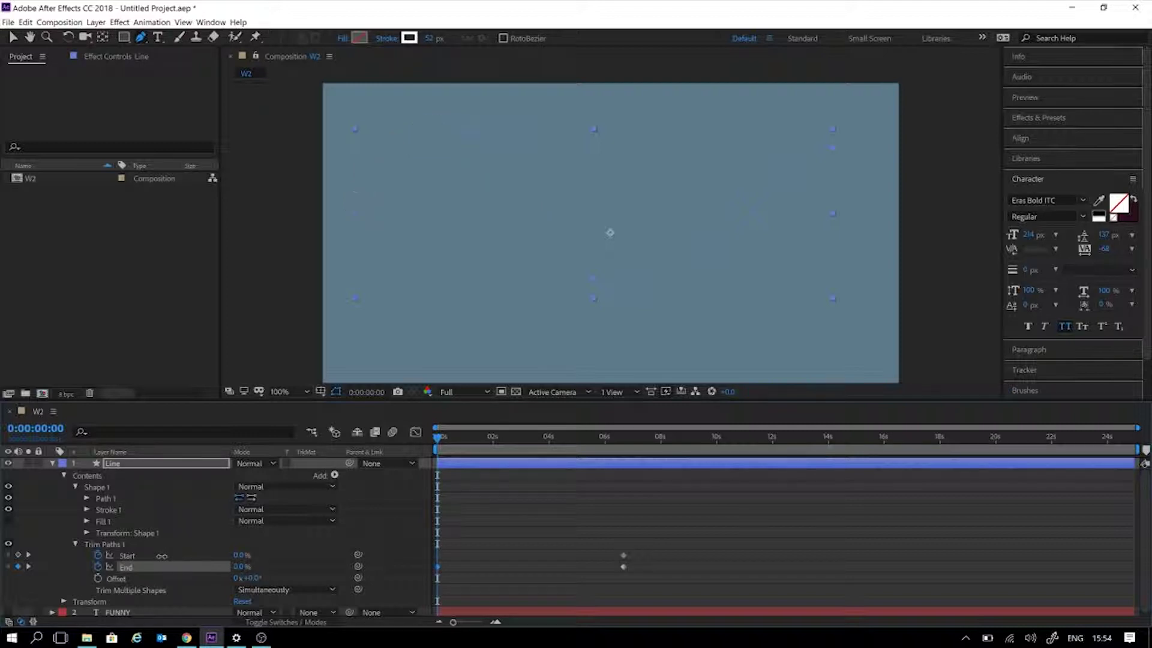
drag(443, 433, 528, 440)
mouse_move(237, 558)
mouse_down()
mouse_move(273, 555)
mouse_move(248, 550)
mouse_move(259, 552)
mouse_up()
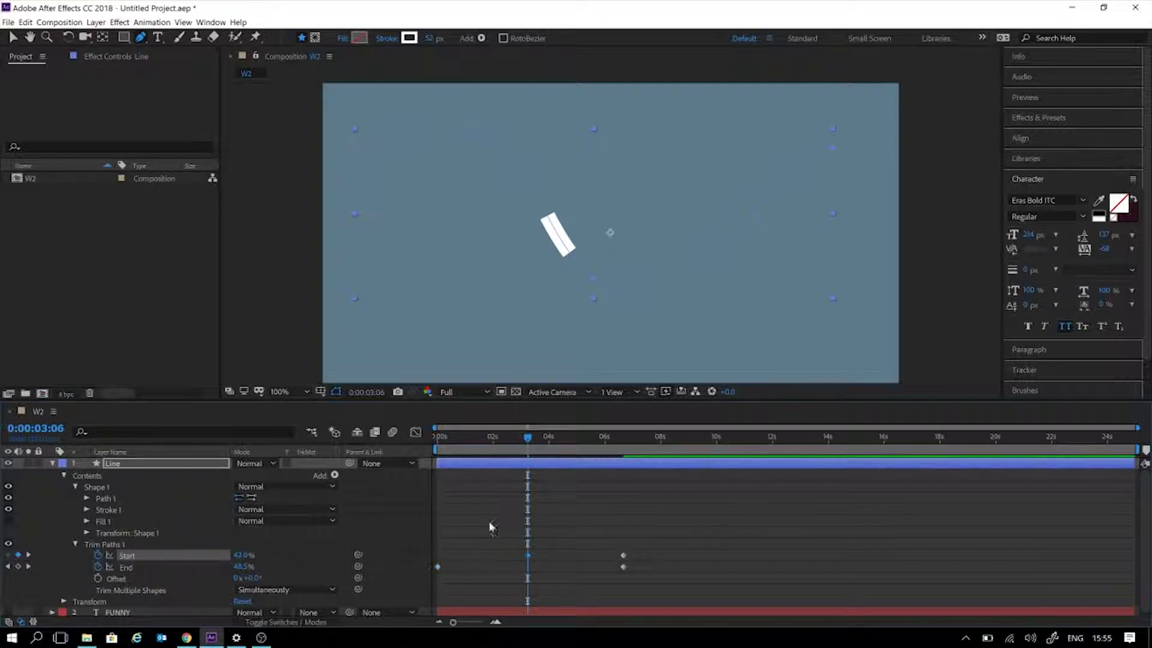
Keyframe Trim Paths Start at 0% at the beginning of the composition
drag(487, 441, 420, 437)
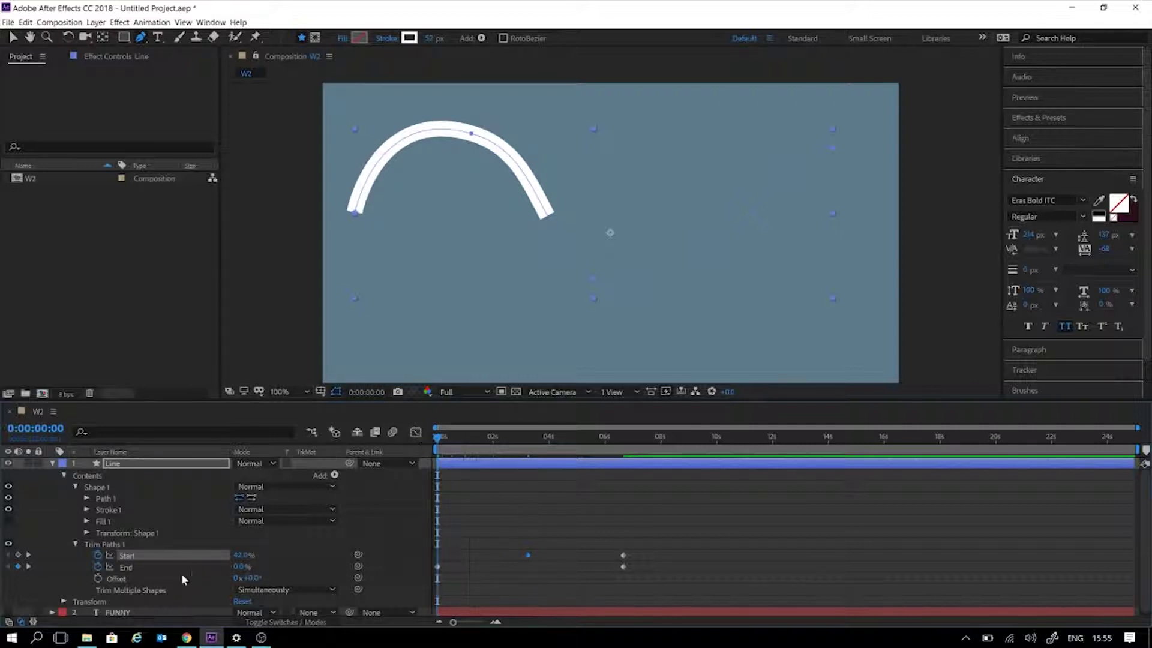
drag(241, 556, 175, 551)
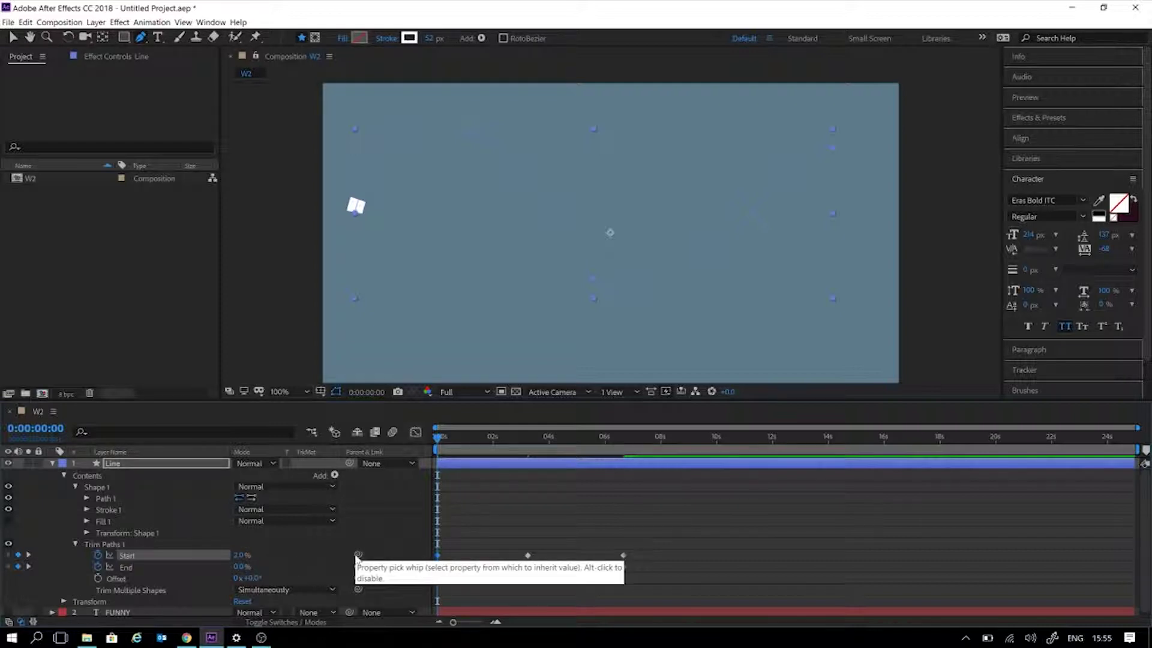
click(240, 556)
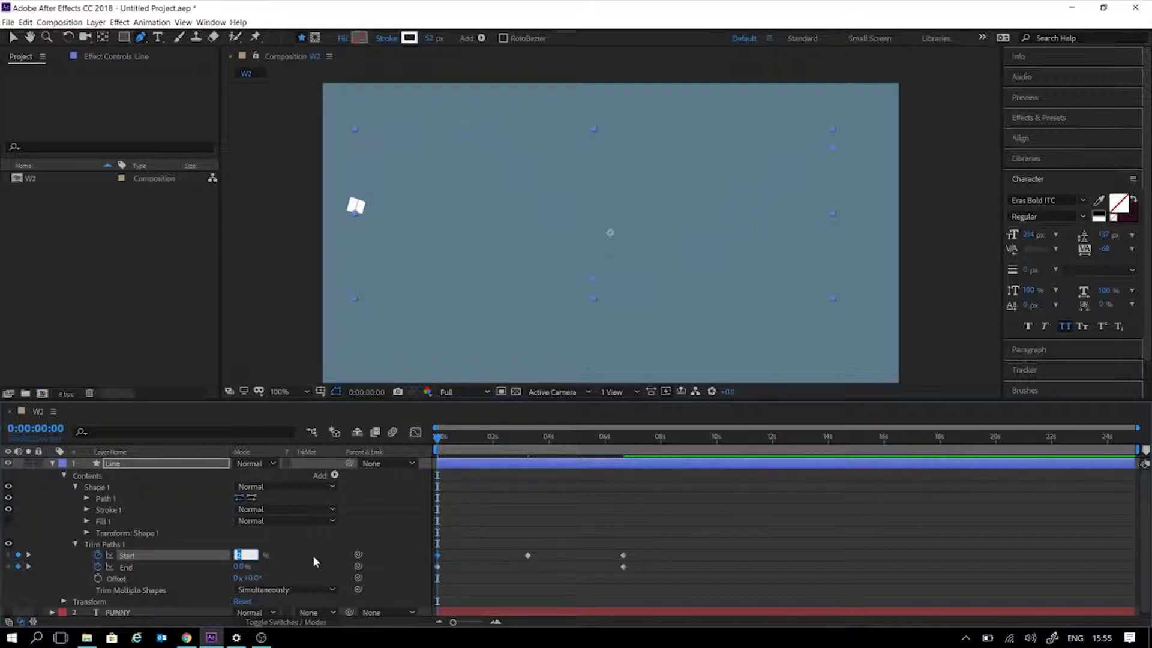
text(0)
key(Return)
click(582, 479)
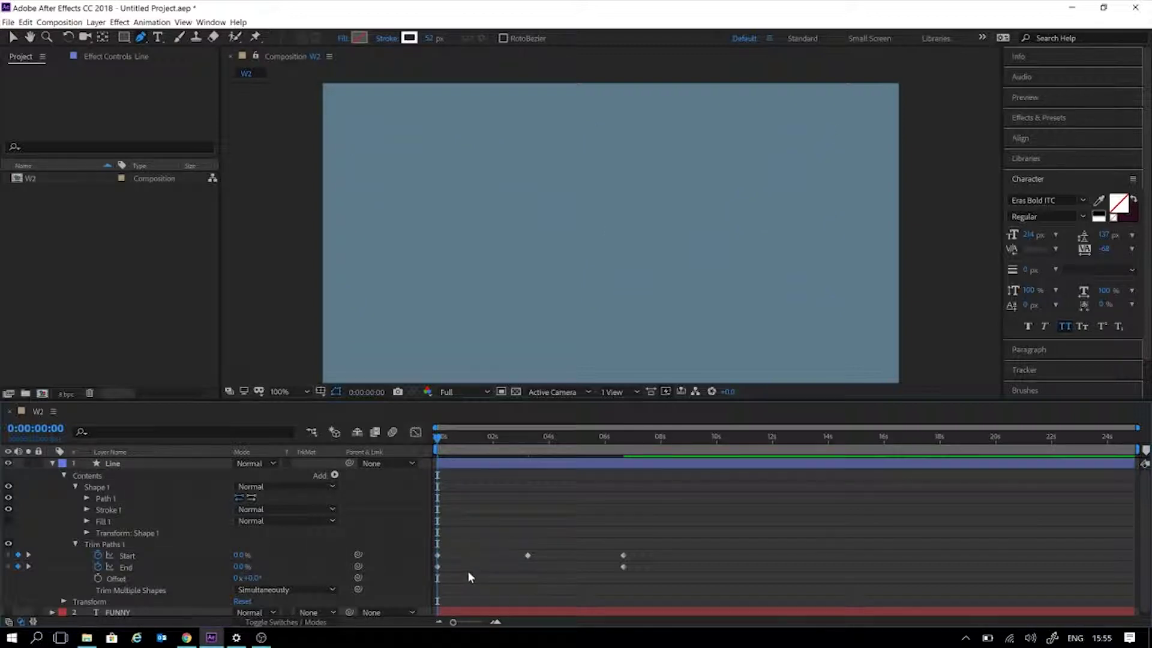
Preview the trimmed line animation and examine its Start and End keyframes
key(space)
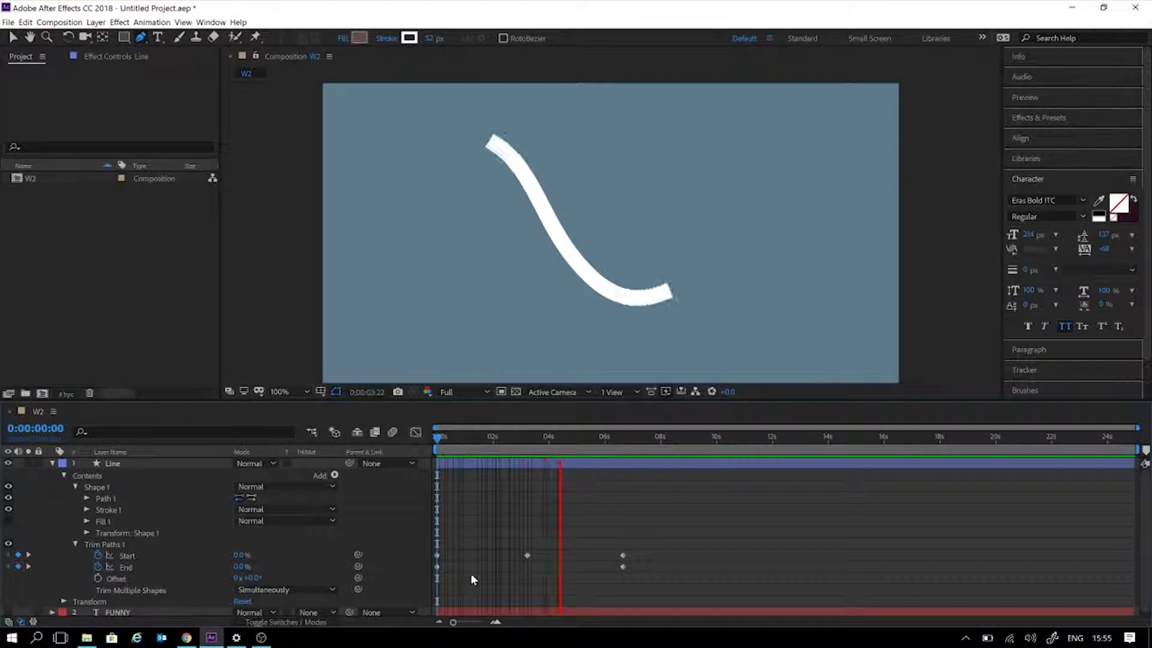
key(space)
drag(646, 521, 420, 590)
drag(627, 566, 623, 564)
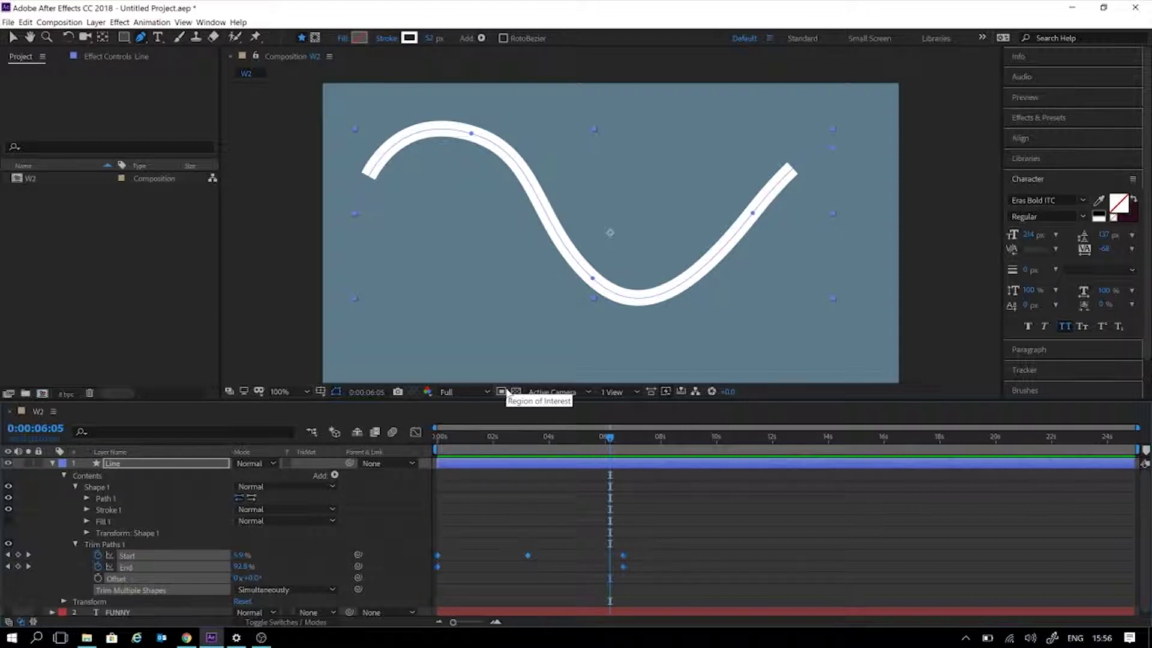
click(648, 496)
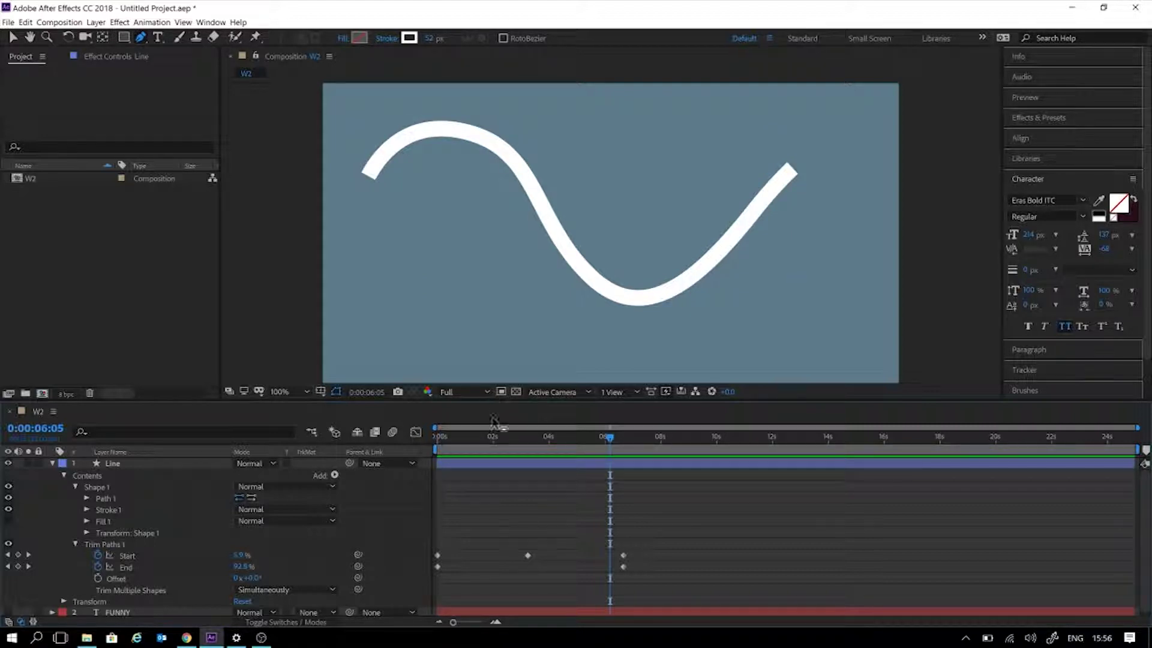
key(Home)
key(space)
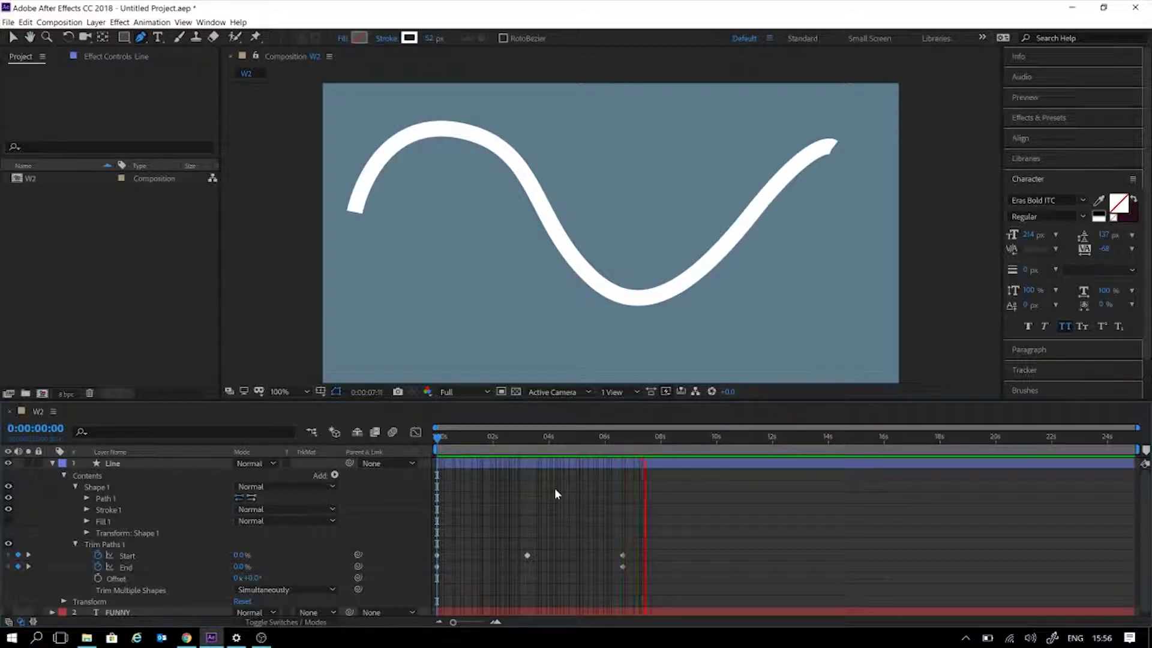
key(space)
Compress all Trim Paths keyframes proportionally so the last pair falls at 0:00:03:06, and preview the animation
drag(626, 441, 533, 478)
drag(646, 540, 427, 587)
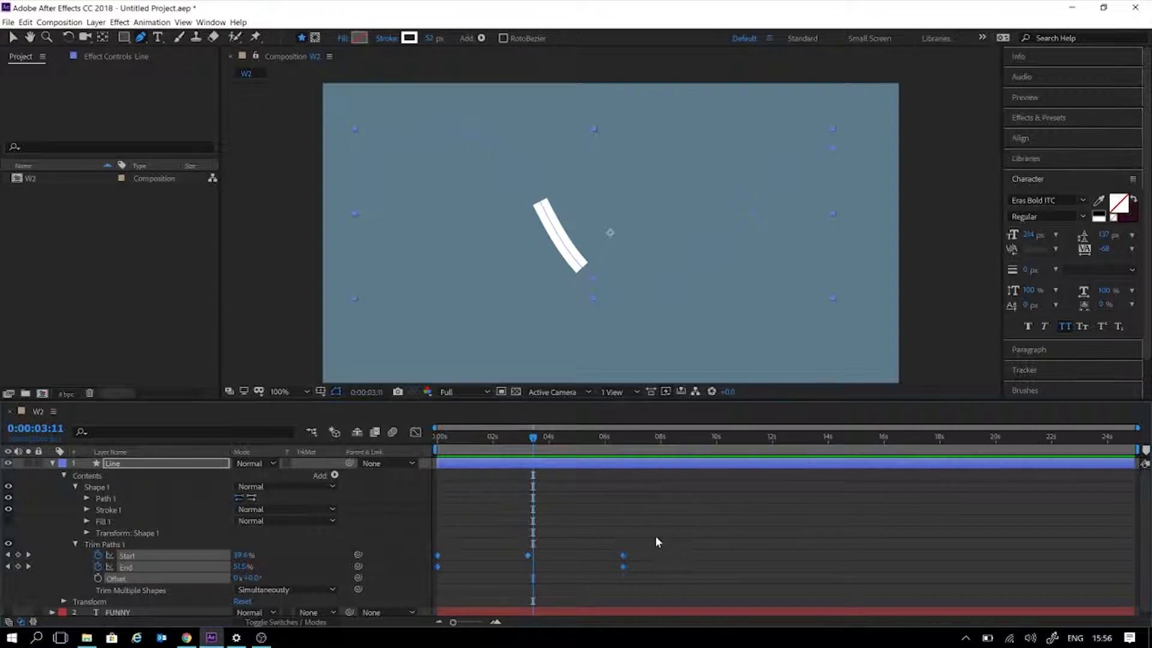
drag(623, 567, 527, 563)
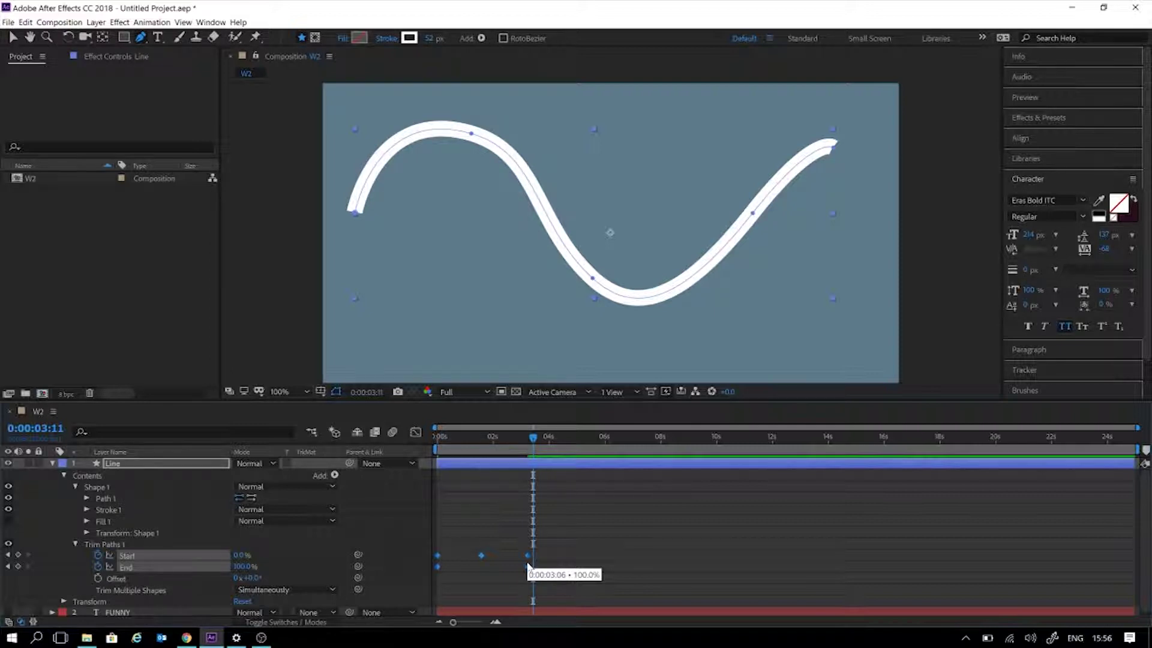
drag(528, 565, 528, 566)
drag(497, 442, 394, 436)
key(space)
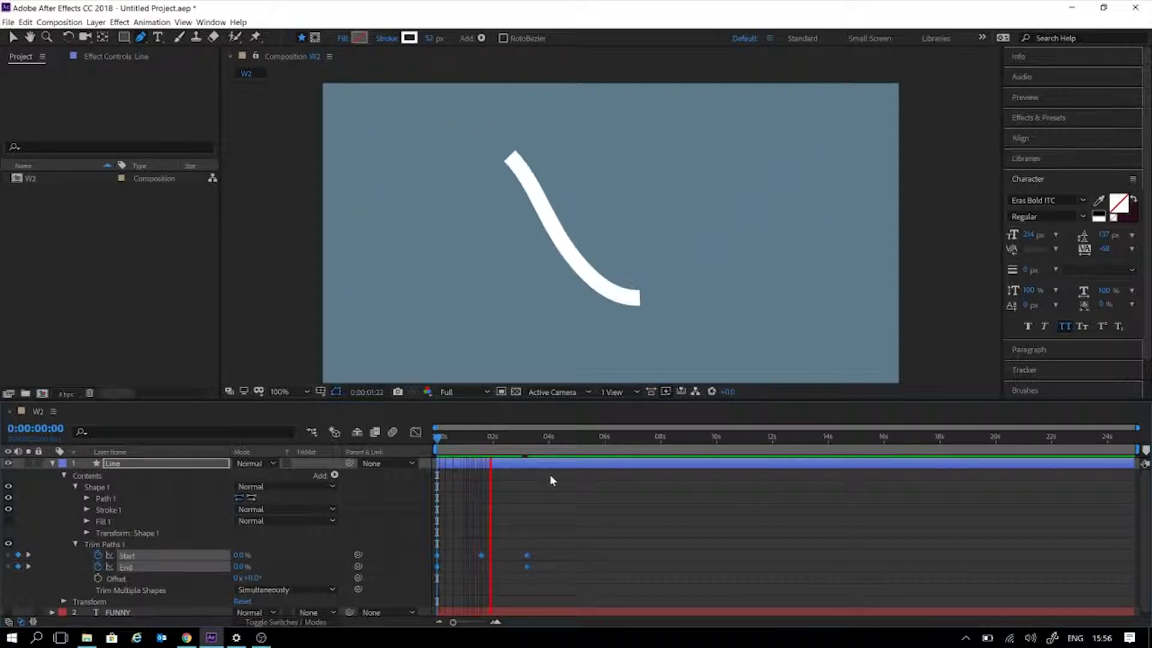
key(space)
Set the selected Trim Paths Start keyframes to 99% from 0:00:03:06, and preview the animation from the beginning
mouse_move(518, 442)
mouse_down()
mouse_move(493, 444)
mouse_move(512, 448)
mouse_up()
drag(531, 445, 526, 445)
click(28, 555)
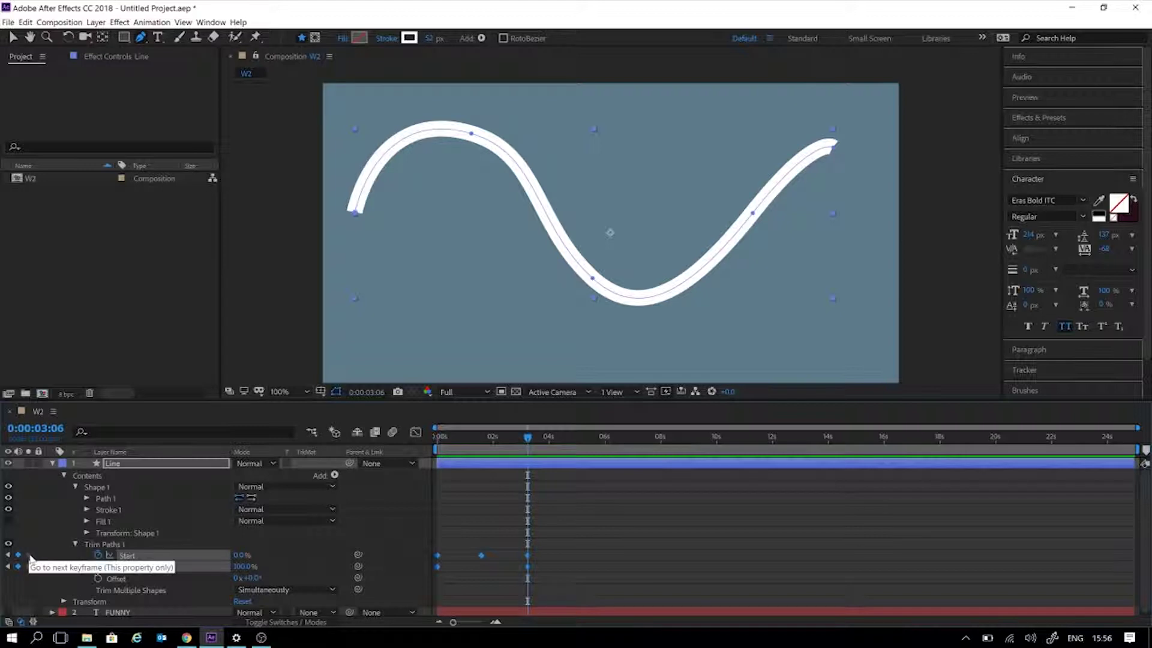
drag(242, 555, 312, 540)
drag(527, 438, 403, 446)
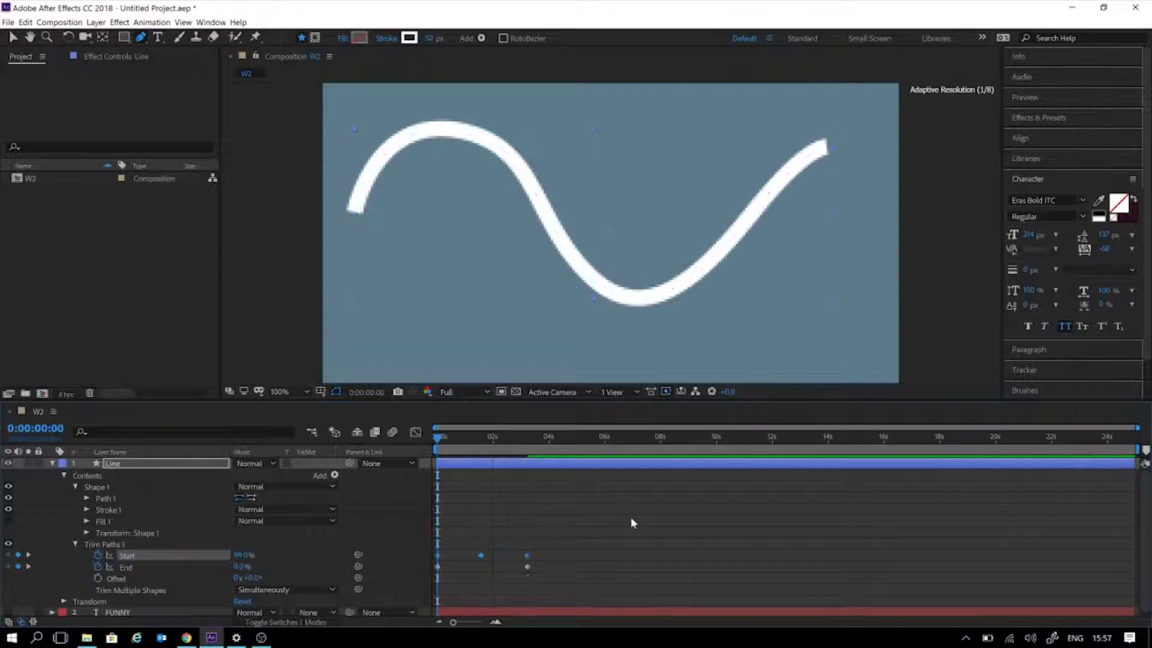
key(space)
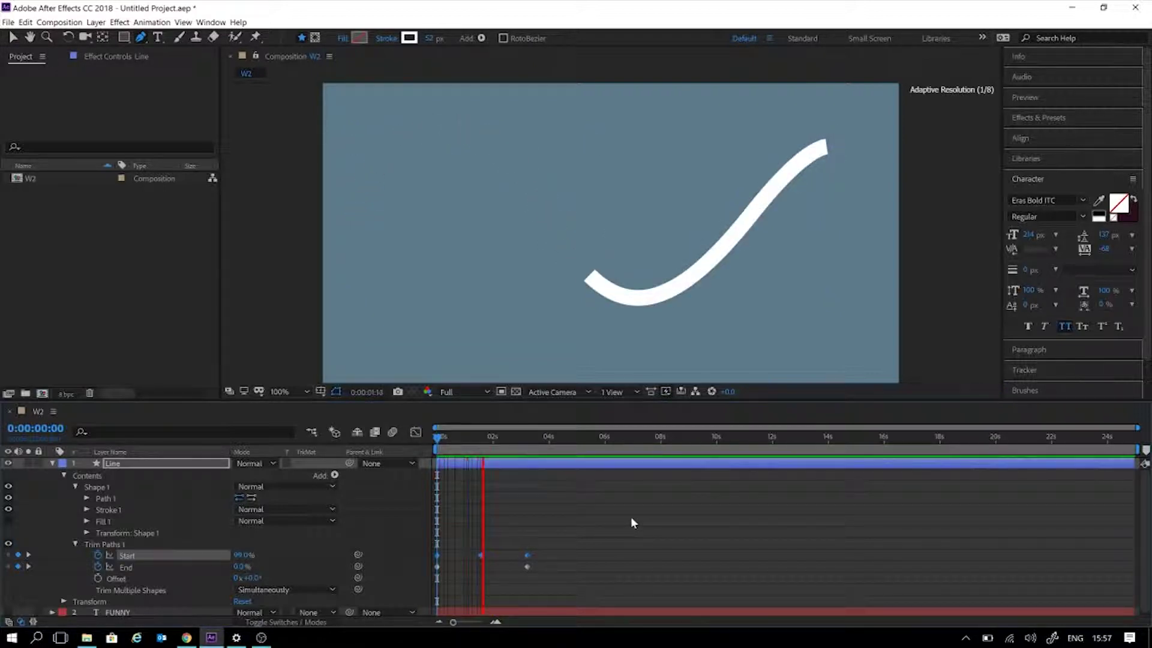
key(space)
Set the middle Trim Paths Start keyframe at 0:00:01:14 to about 52%, and preview the animation
mouse_move(491, 438)
mouse_down()
mouse_move(417, 437)
mouse_move(481, 465)
mouse_up()
click(531, 517)
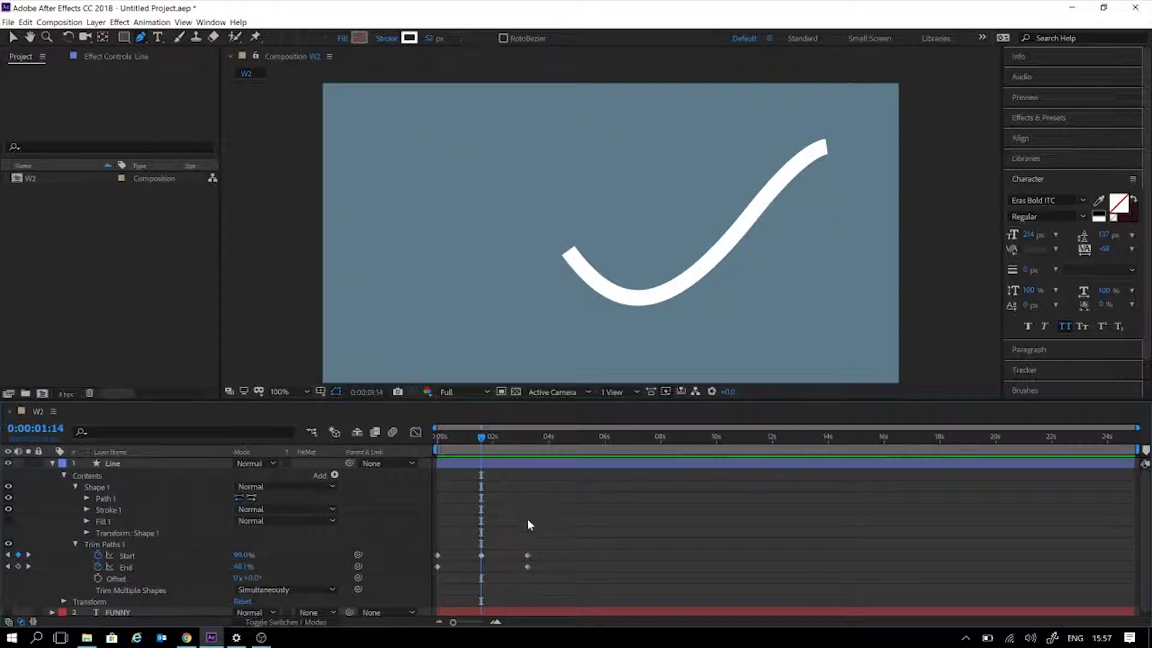
mouse_move(232, 555)
mouse_down()
mouse_move(195, 555)
mouse_move(193, 534)
mouse_up()
drag(451, 441, 403, 427)
key(space)
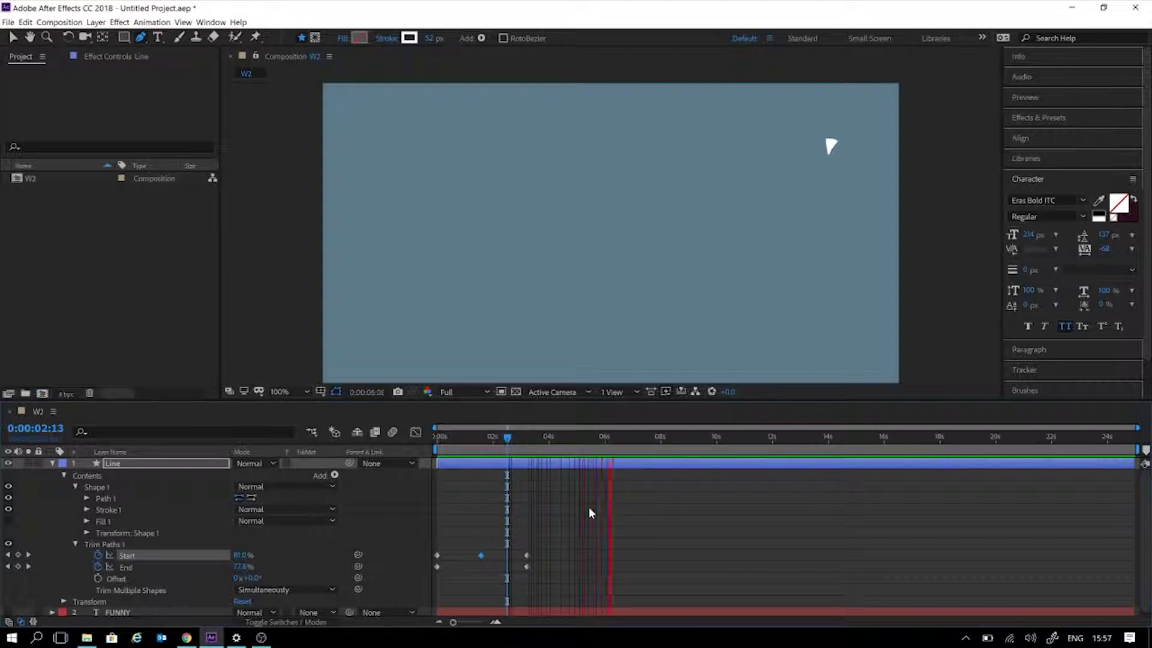
key(space)
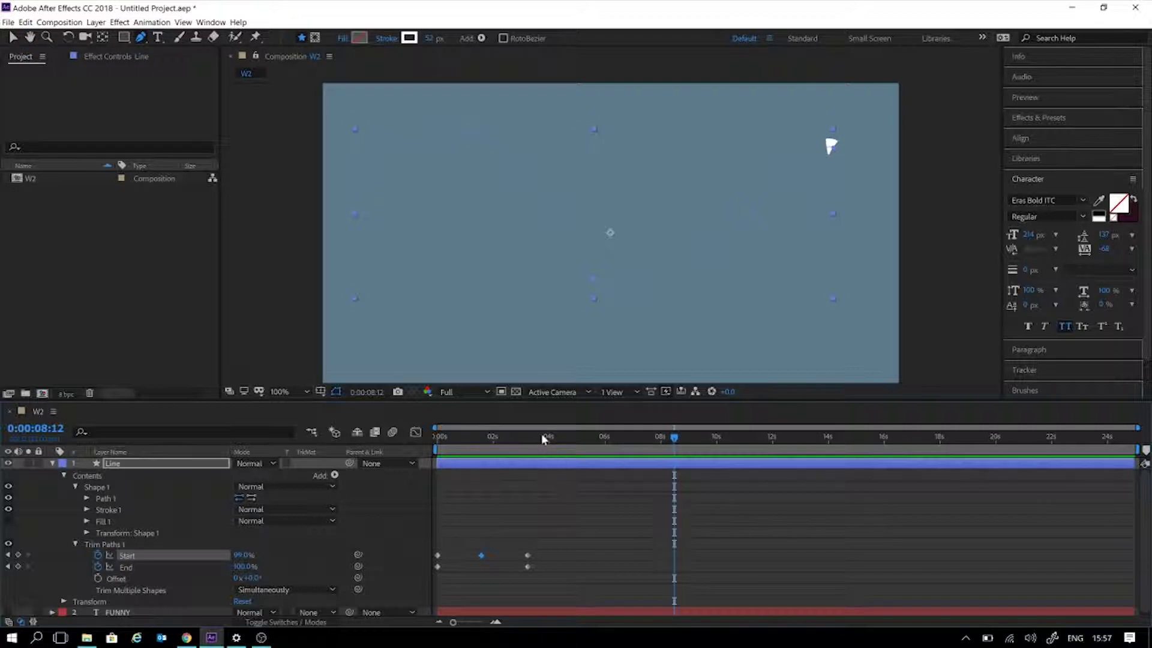
Try moving the last Start and End keyframes earlier to about 2.2 seconds, and undo the move
drag(526, 440, 529, 440)
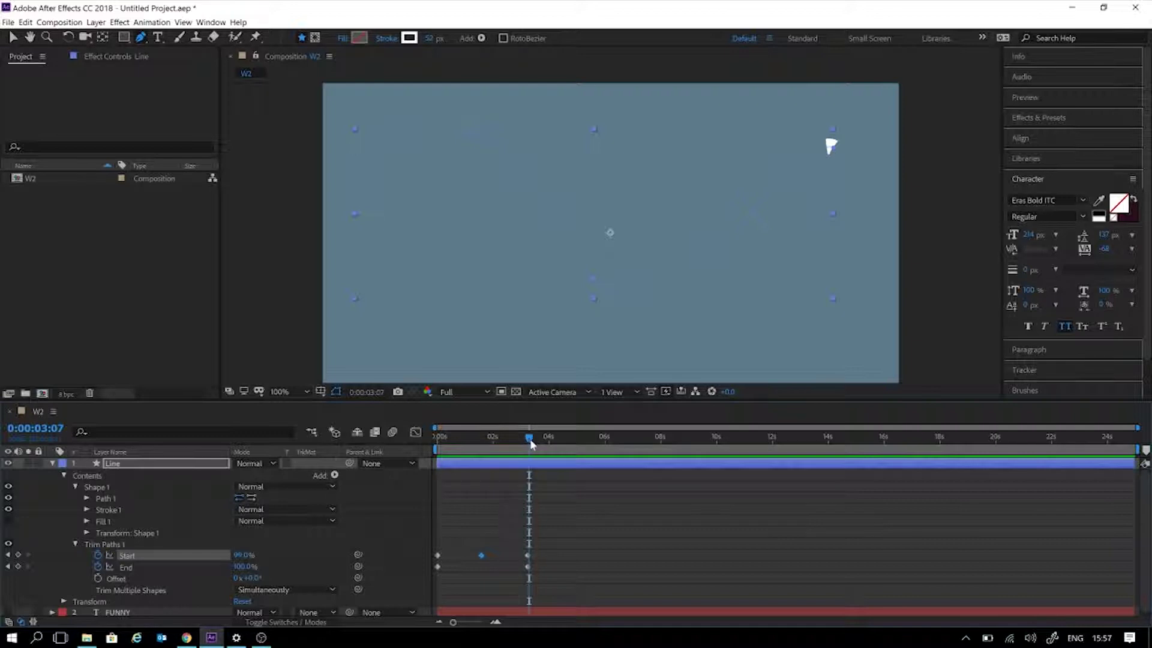
drag(596, 524, 496, 551)
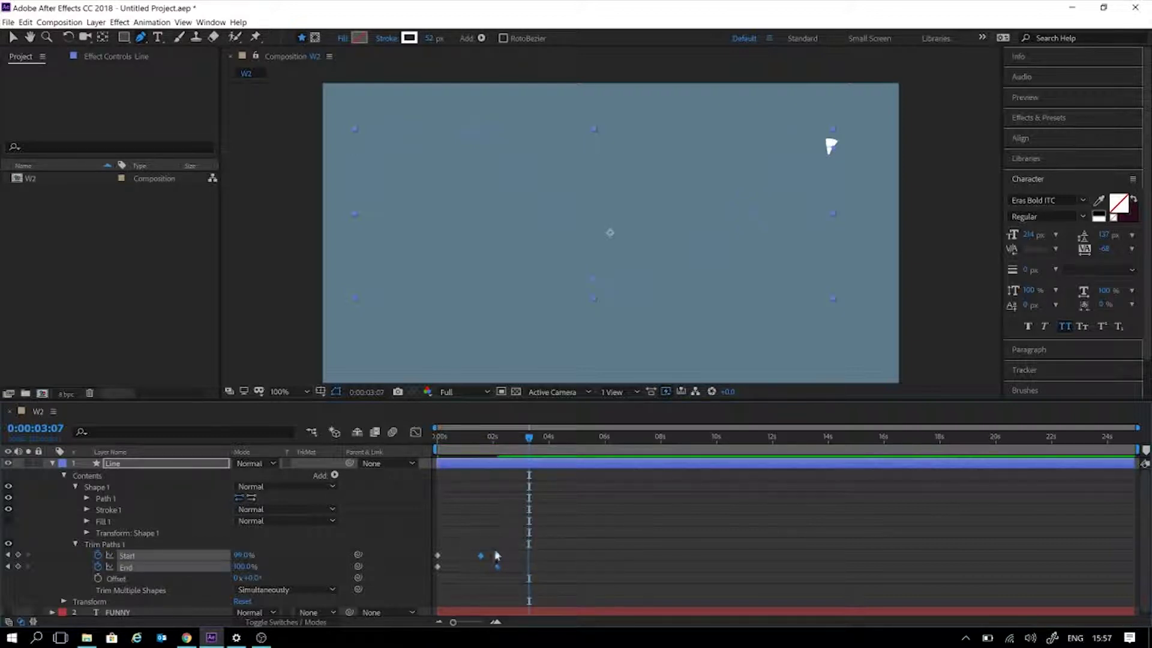
key(ctrl+z)
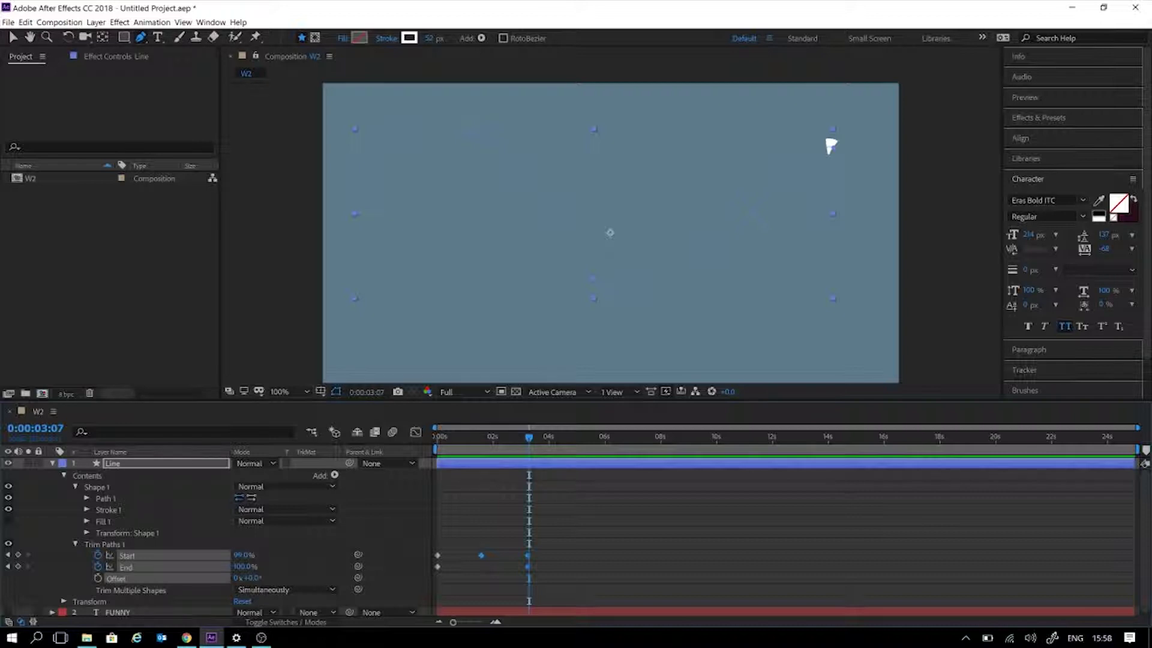
Preview the line animation from the beginning
drag(487, 442, 436, 443)
key(space)
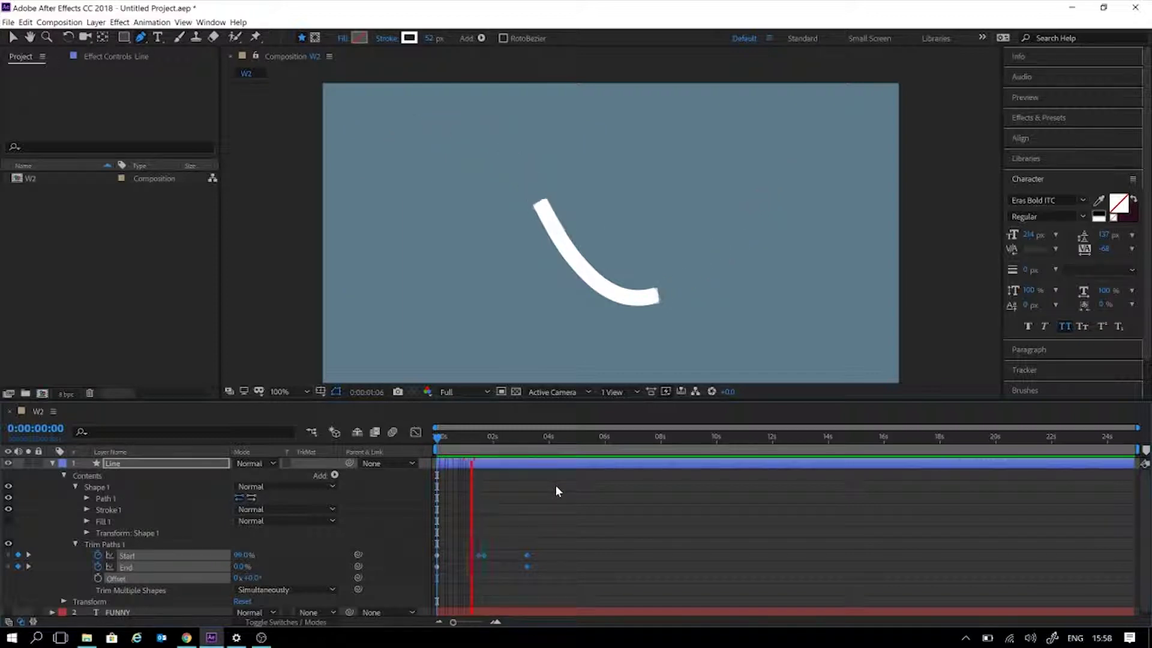
key(space)
Try out a different Trim Paths value at 0:00:01:14, and undo the change
drag(445, 437, 480, 450)
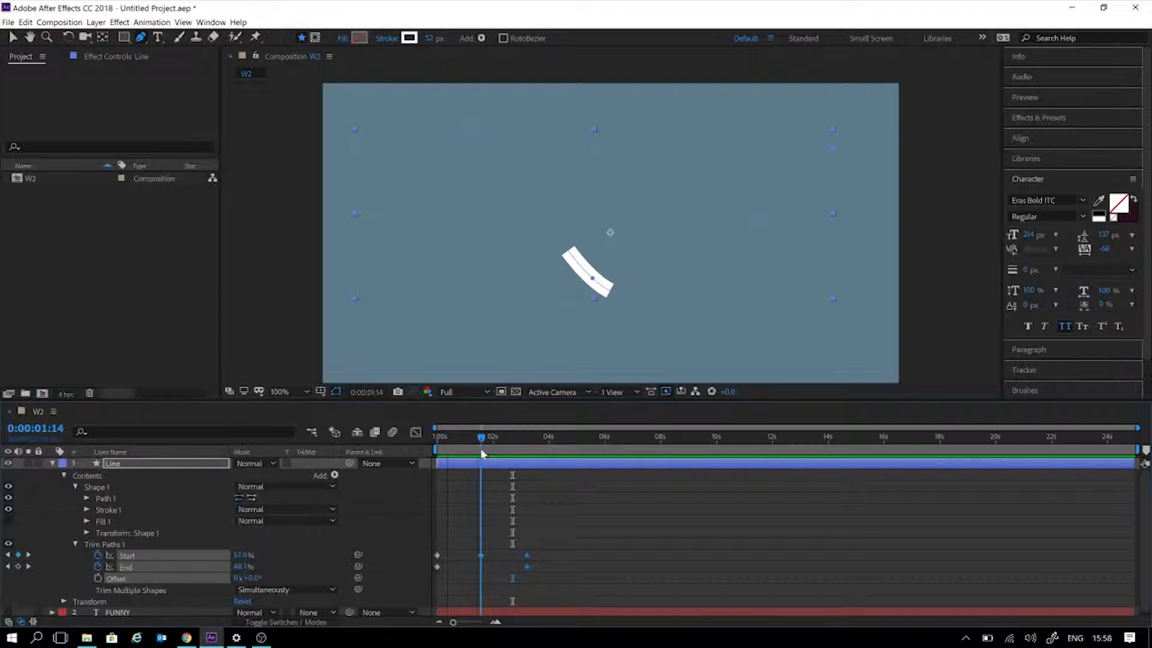
click(528, 506)
drag(240, 573, 265, 556)
key(ctrl+z)
Set the Trim Paths Start keyframe at time zero to 0%
drag(482, 440, 416, 438)
key(ctrl+z)
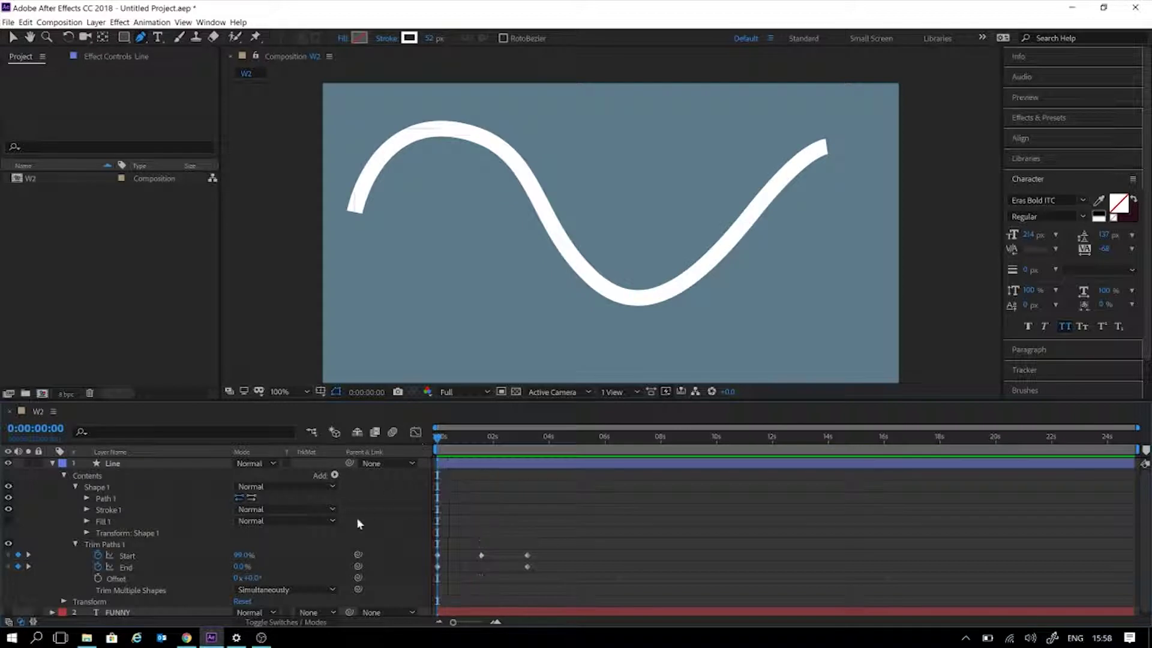
drag(244, 557, 71, 565)
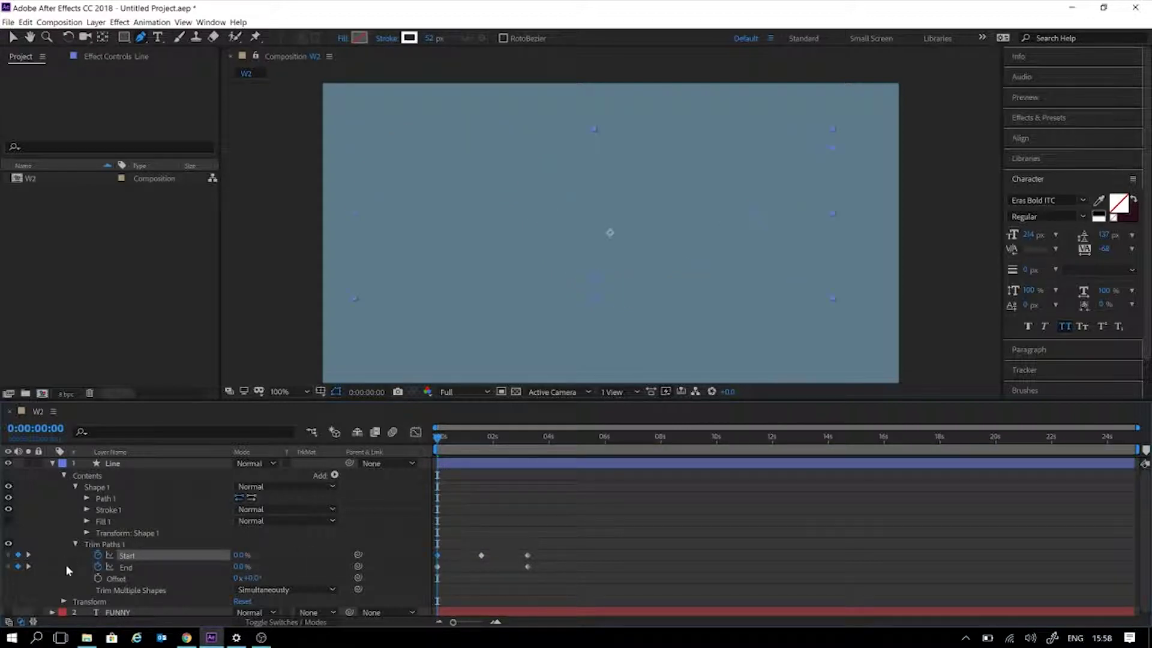
Replay the wavy line animation from the beginning several times to check how it draws on and off
key(space)
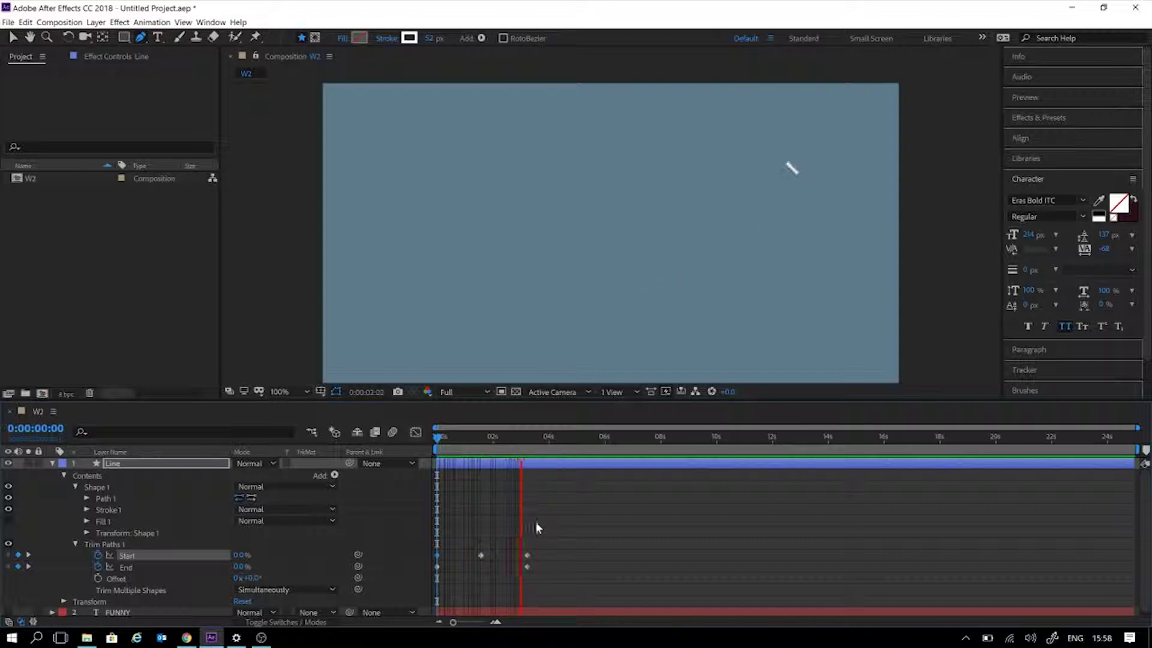
key(space)
key(space)
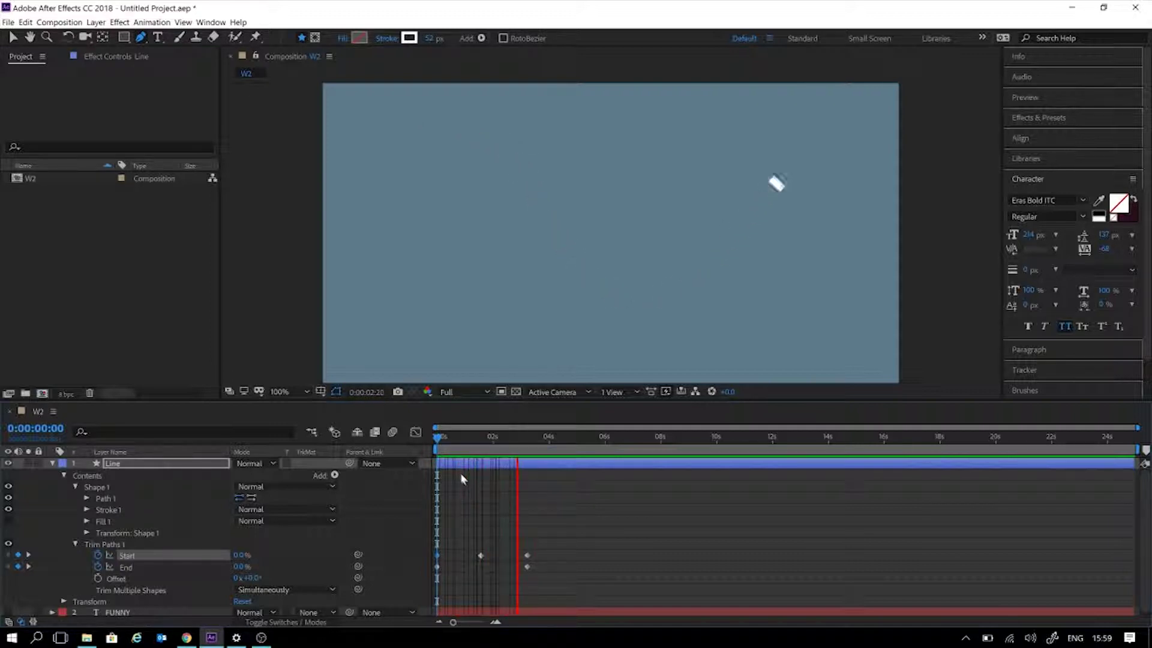
key(space)
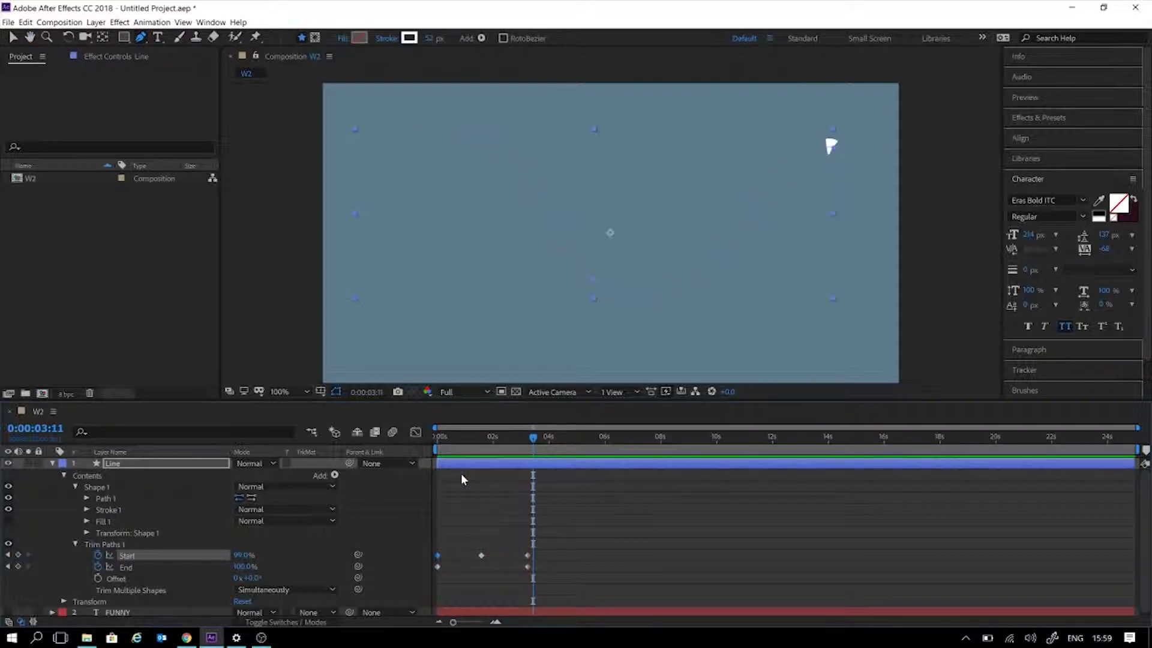
drag(456, 453, 534, 482)
drag(573, 544, 412, 573)
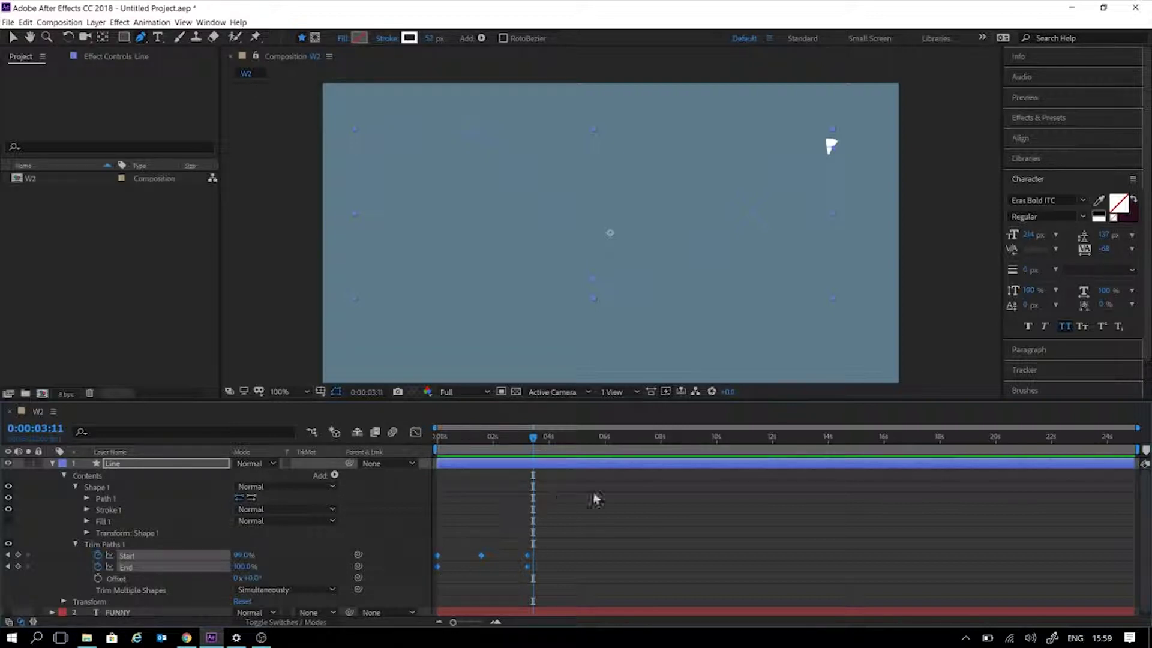
click(498, 459)
drag(425, 453, 406, 457)
key(space)
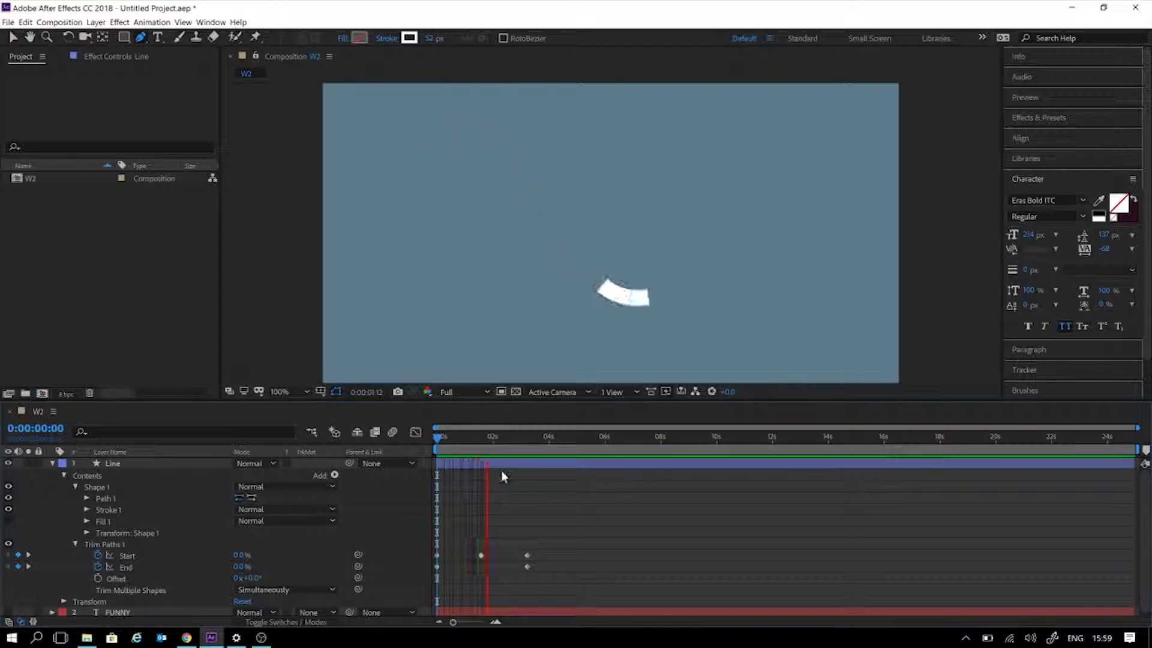
key(space)
drag(469, 443, 421, 454)
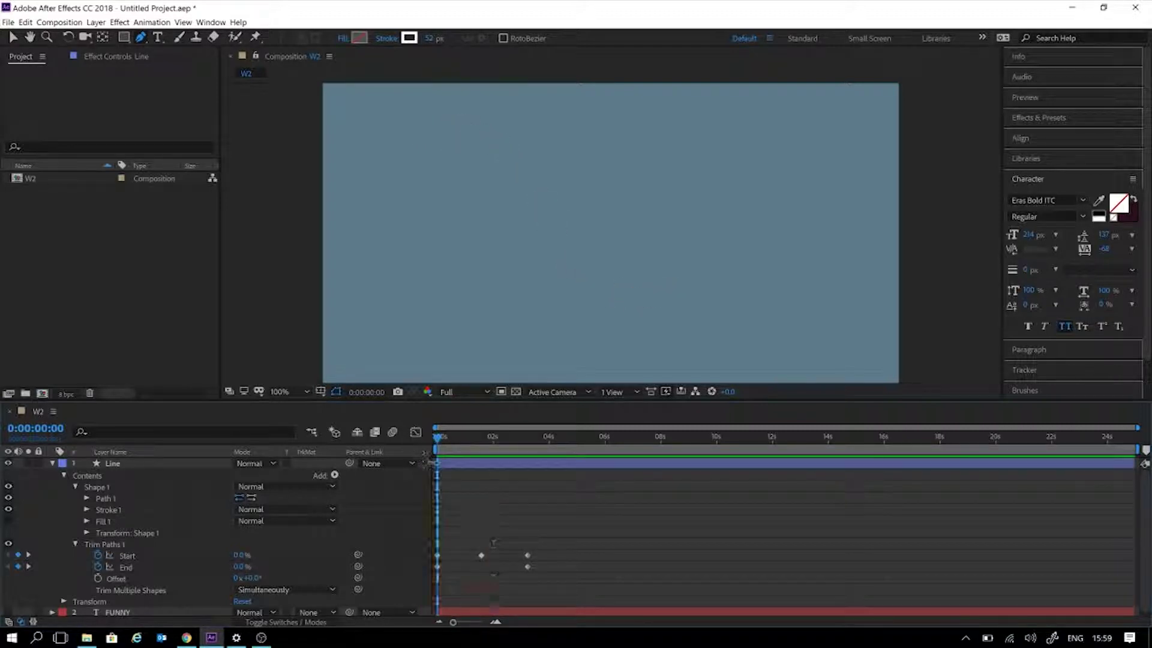
key(space)
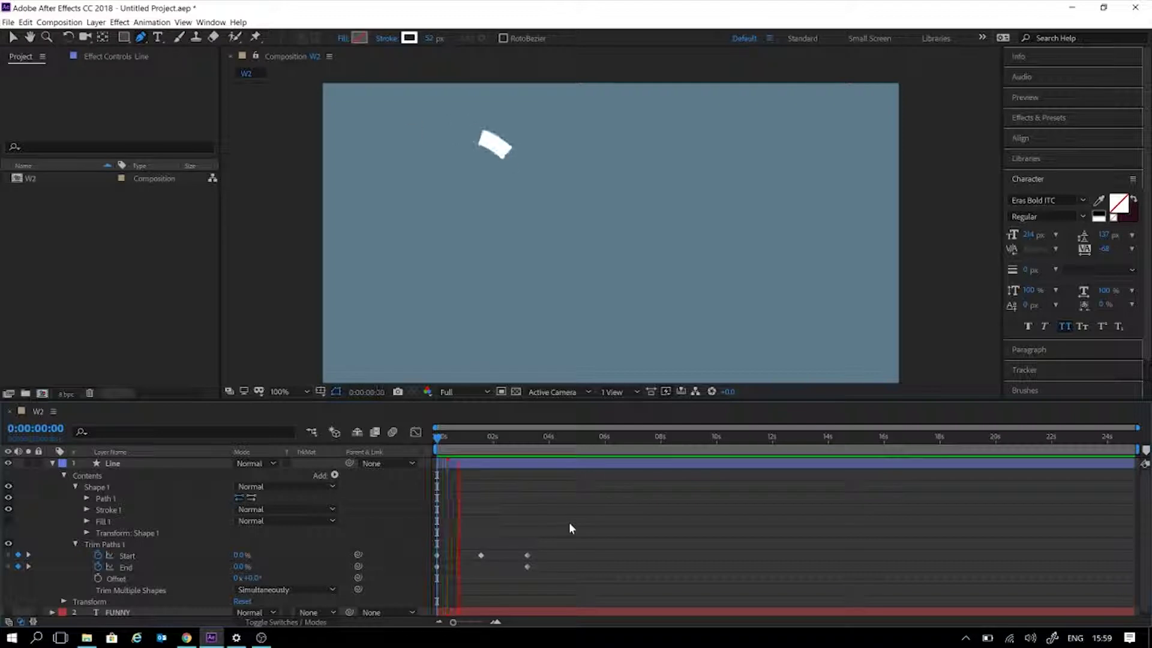
key(space)
Preview the line's motion from time zero with the timeline zoomed to the first six seconds
scroll(580, 530, up, 5)
drag(632, 624, 502, 625)
scroll(683, 556, down, 2)
scroll(682, 556, down, 2)
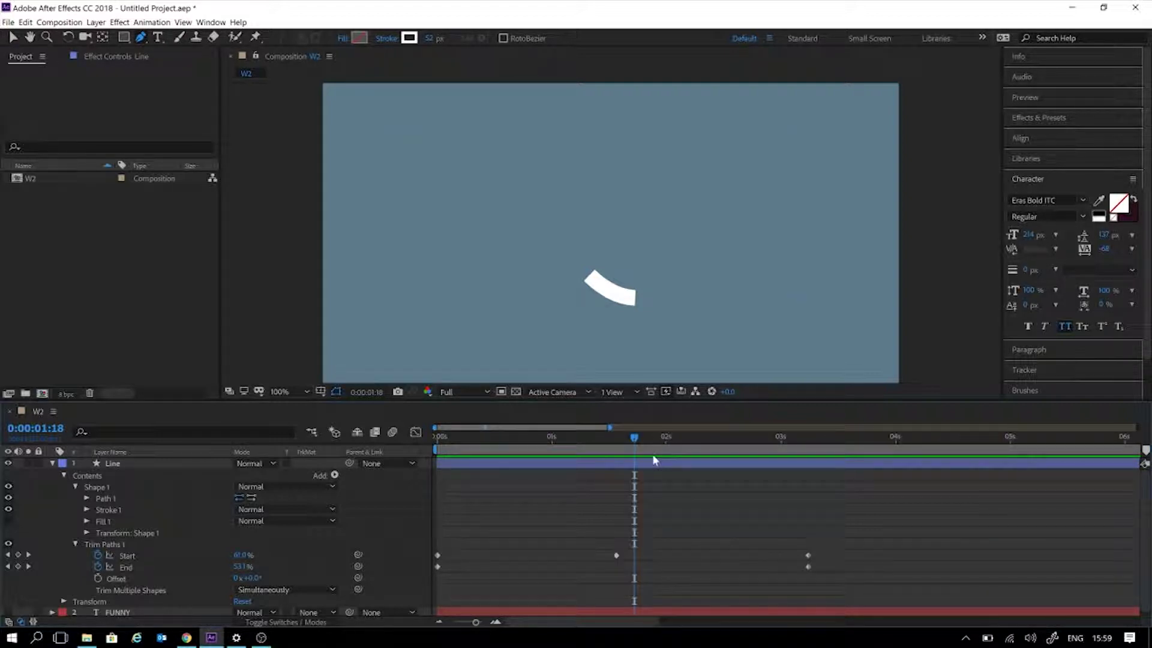
drag(521, 439, 380, 464)
key(space)
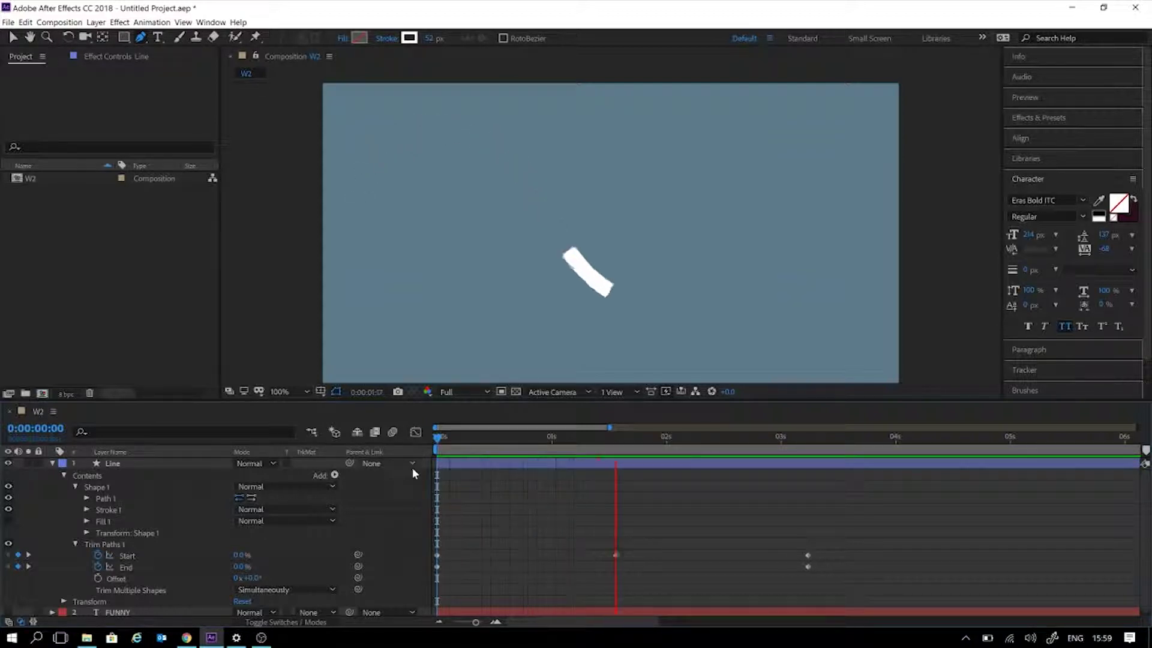
key(space)
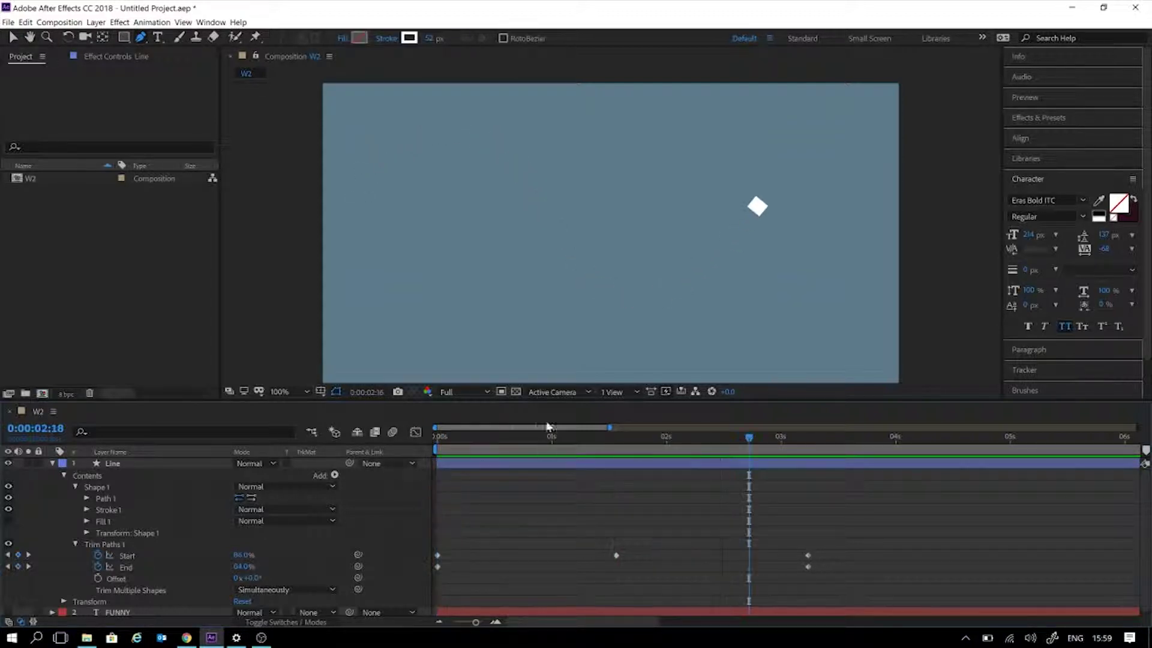
drag(504, 439, 399, 458)
key(space)
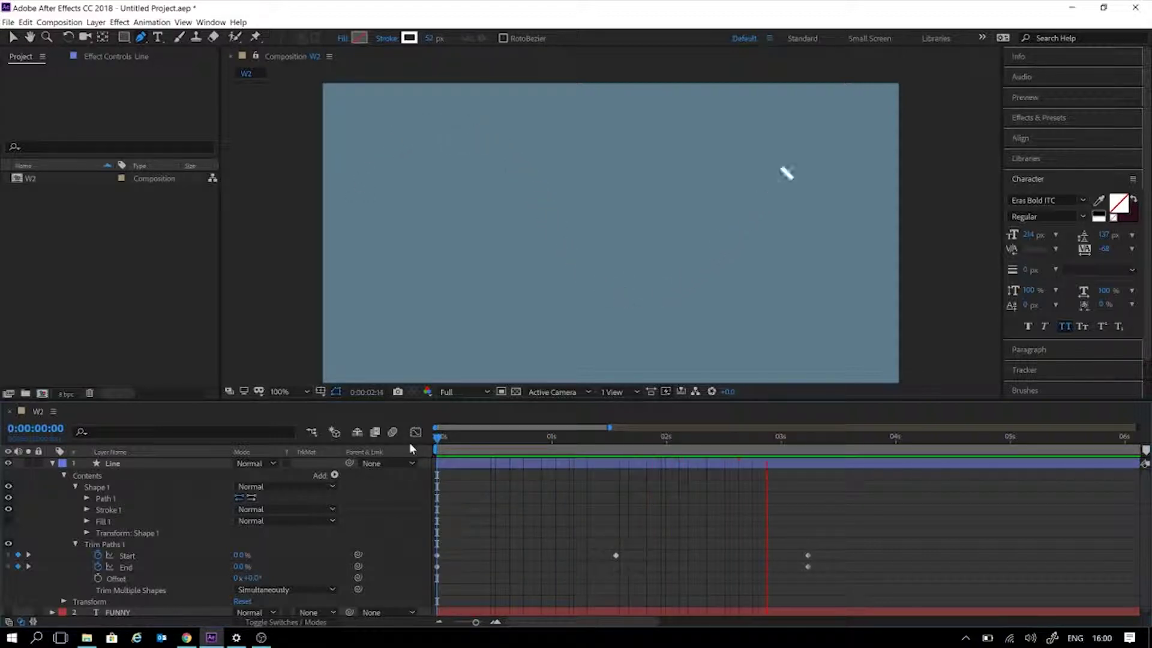
key(space)
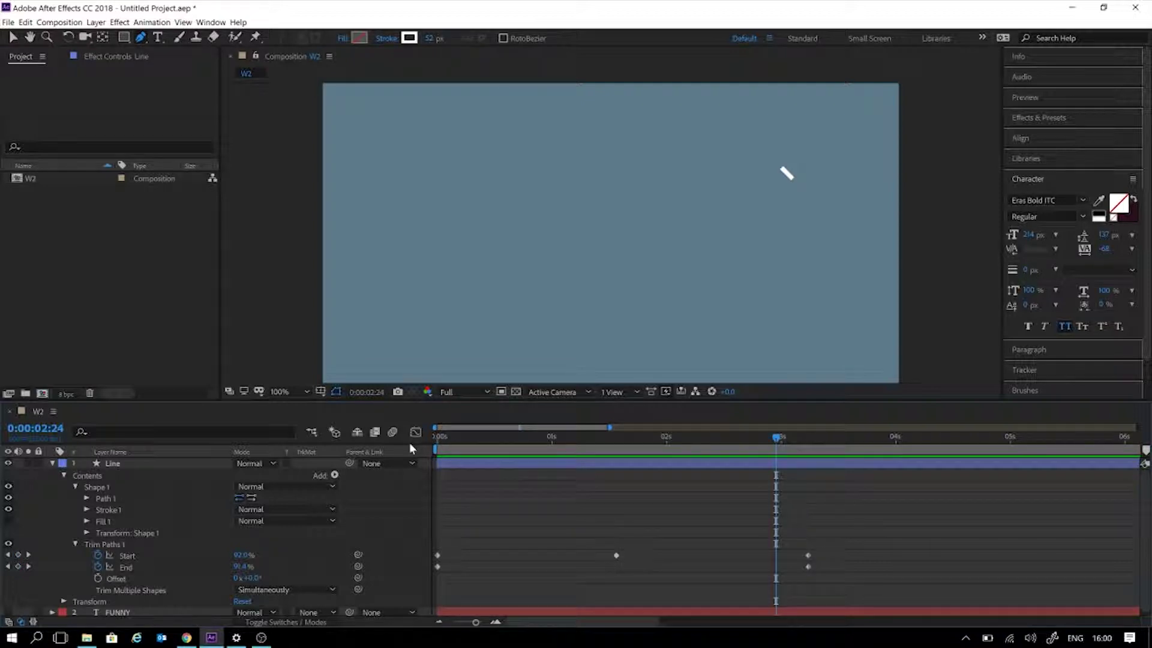
drag(467, 441, 369, 460)
key(space)
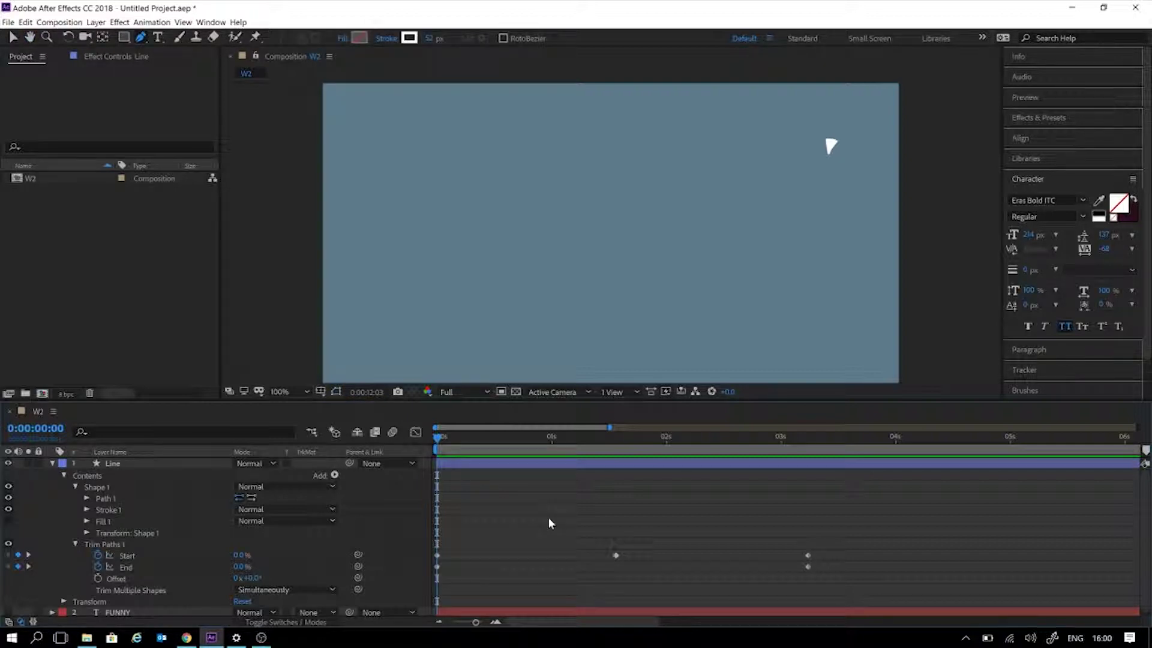
key(space)
key(space)
End the work area at 0:00:03:23 and preview that shortened range from the beginning
scroll(535, 517, down, 5)
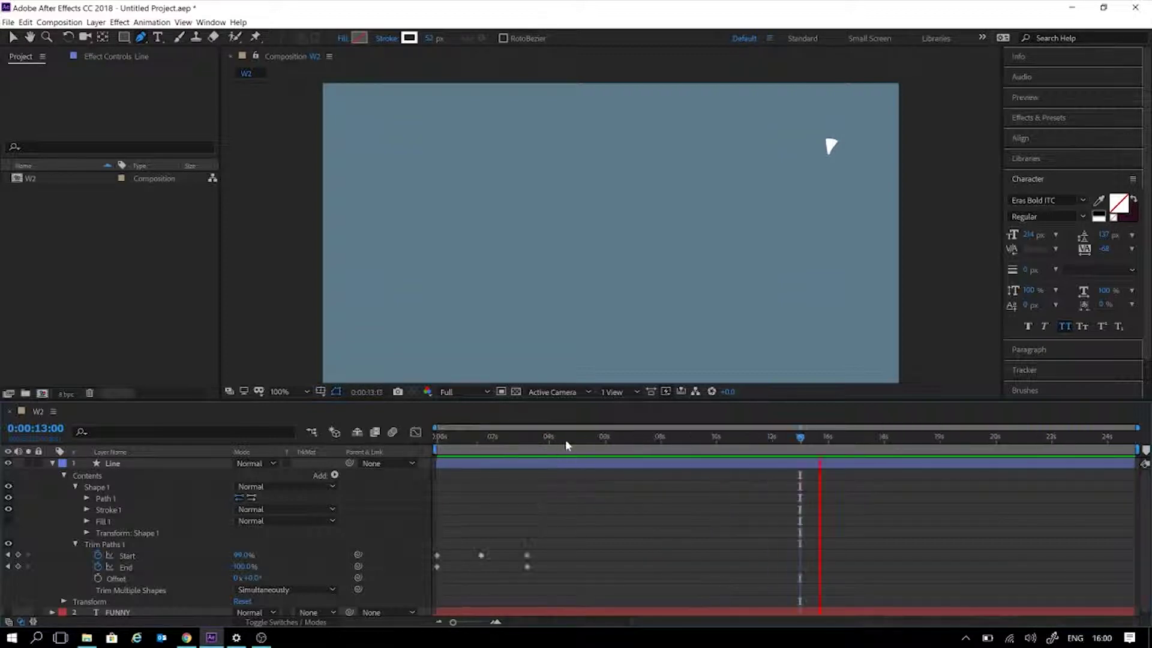
drag(516, 437, 546, 438)
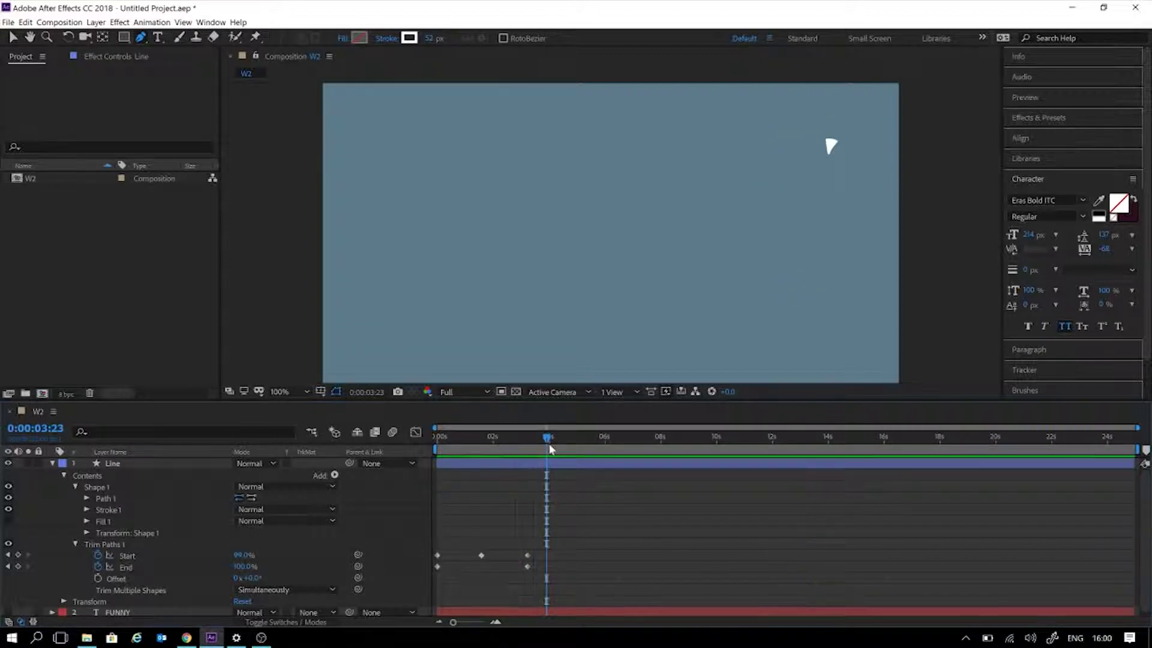
key(n)
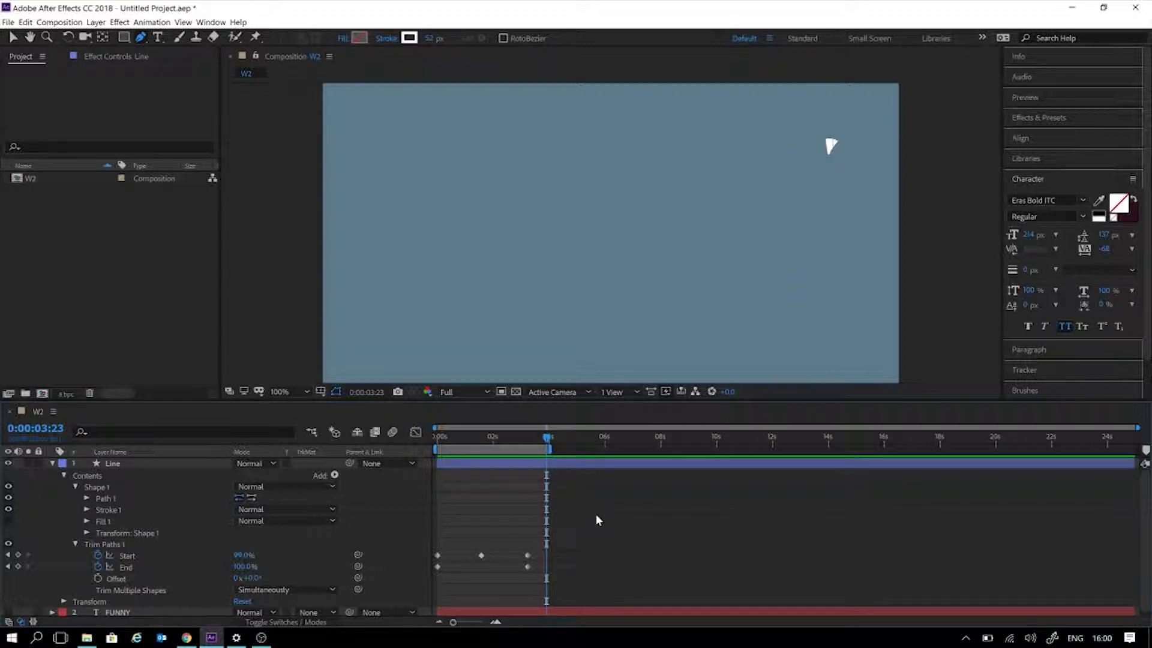
mouse_move(534, 438)
mouse_down()
mouse_move(368, 433)
mouse_move(431, 444)
mouse_up()
key(space)
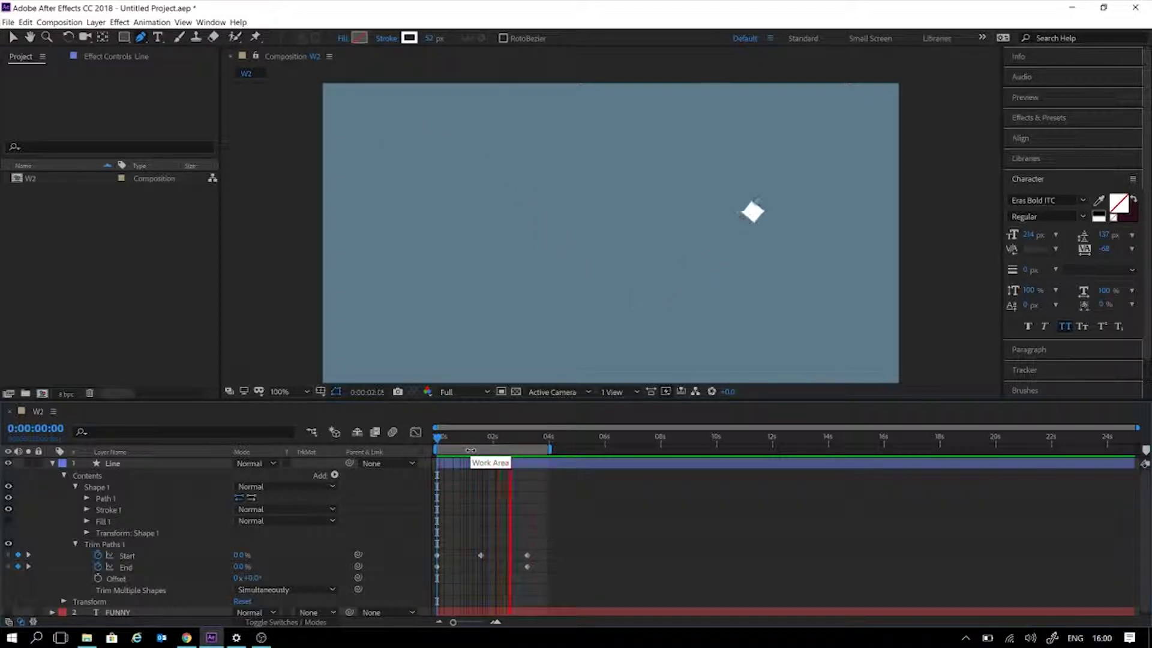
key(space)
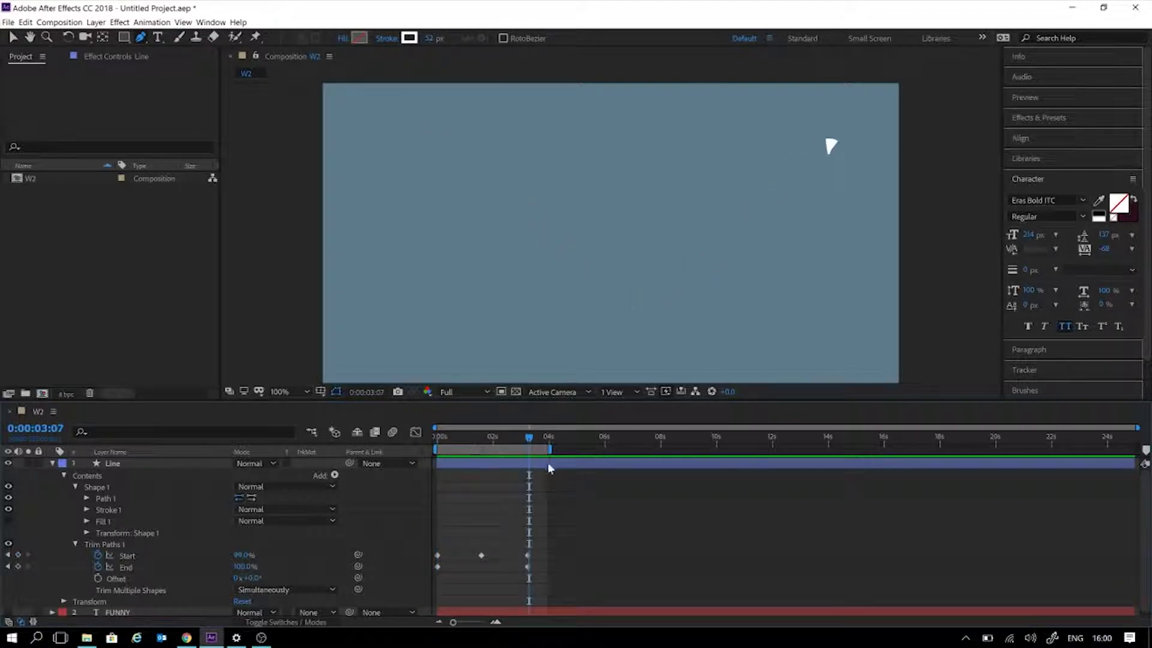
Raise the Trim Paths Start value at the last keyframe, 0:00:03:06, and replay the work area from the beginning
mouse_move(529, 439)
mouse_down()
mouse_move(516, 438)
mouse_move(527, 435)
mouse_up()
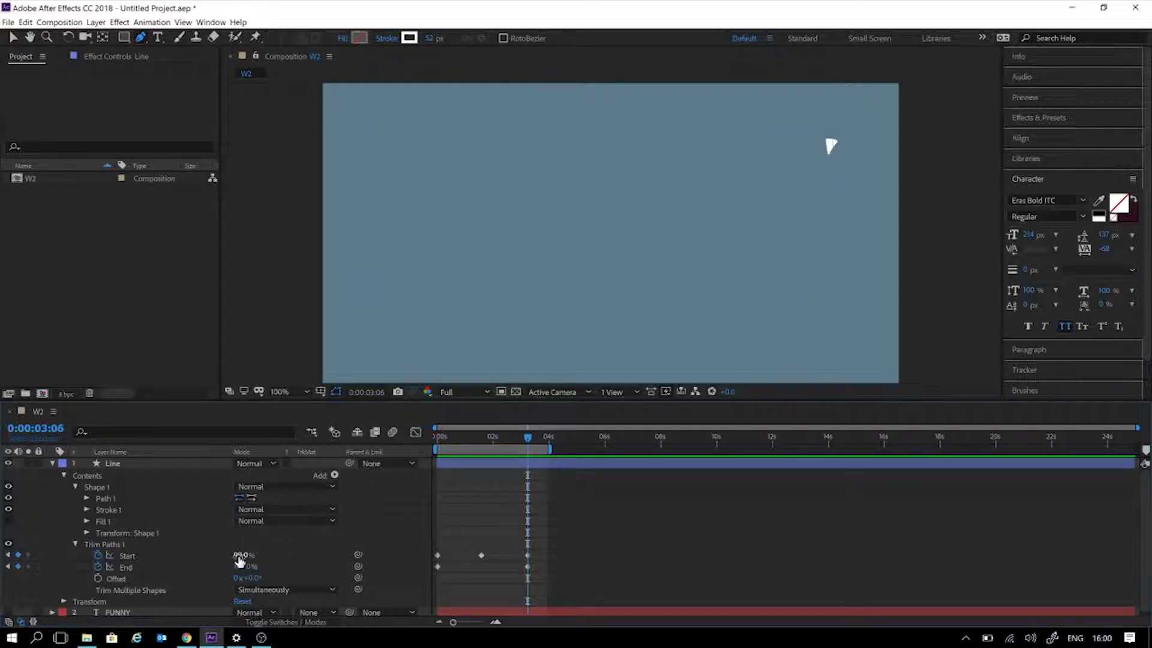
drag(240, 560, 562, 516)
drag(529, 442, 432, 440)
key(space)
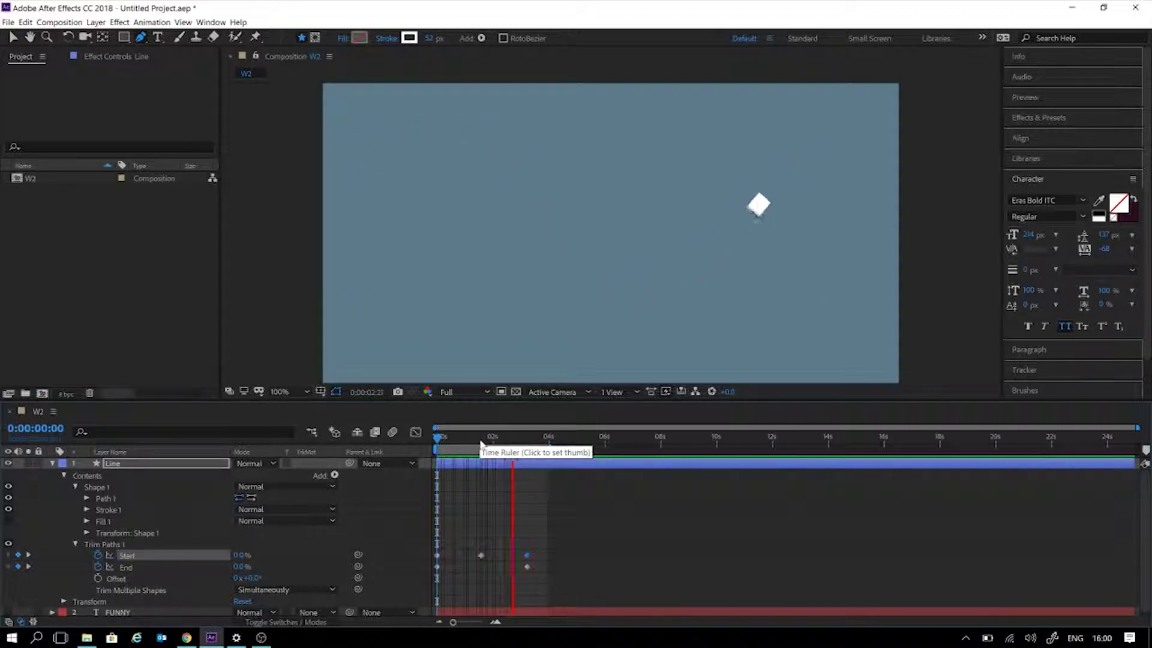
key(space)
key(space)
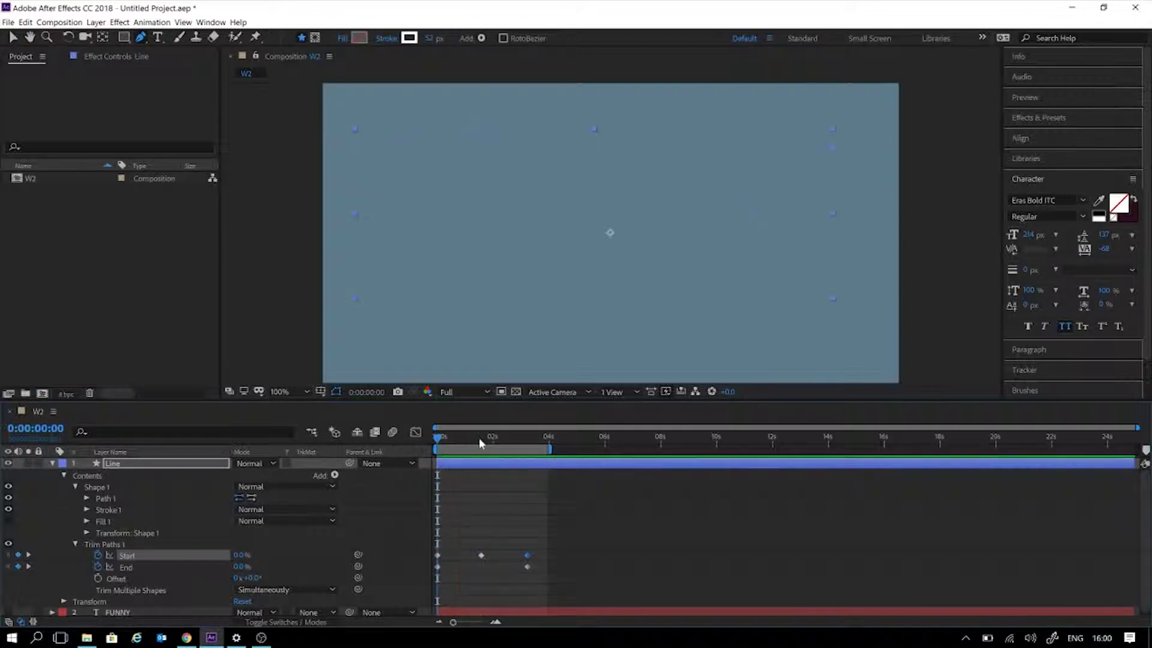
key(space)
mouse_move(461, 439)
mouse_down()
mouse_move(516, 457)
mouse_move(405, 452)
mouse_up()
key(space)
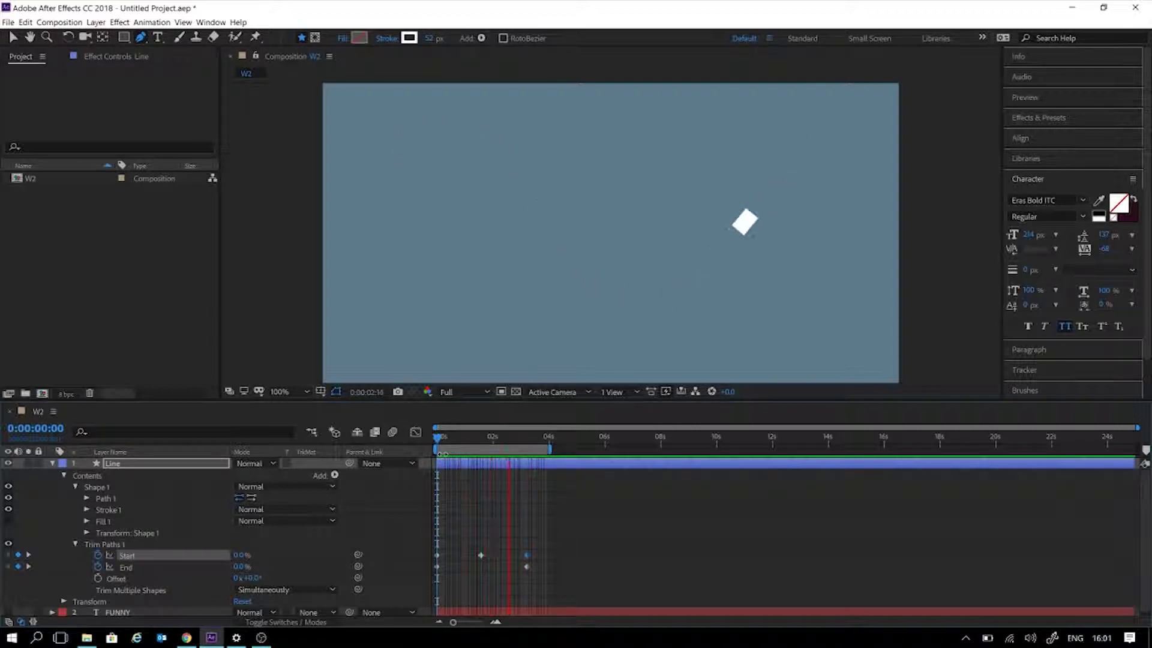
key(space)
Apply Easy Ease to all Trim Paths Start and End keyframes of the Line layer
drag(587, 526, 408, 589)
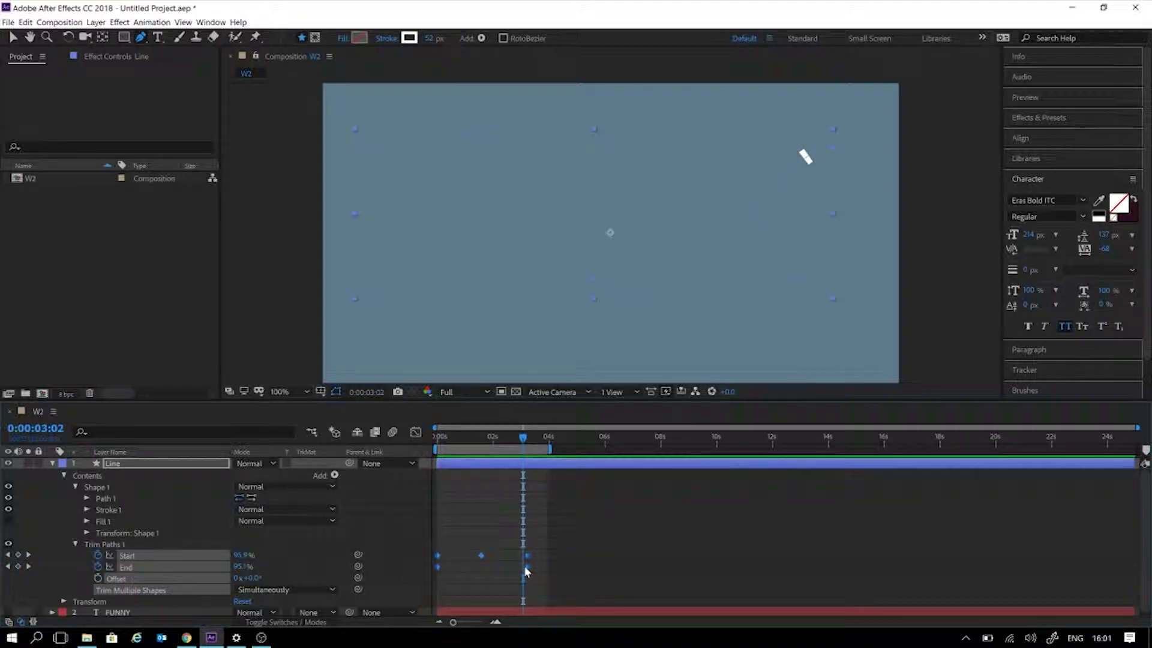
drag(637, 512, 506, 588)
drag(557, 512, 398, 580)
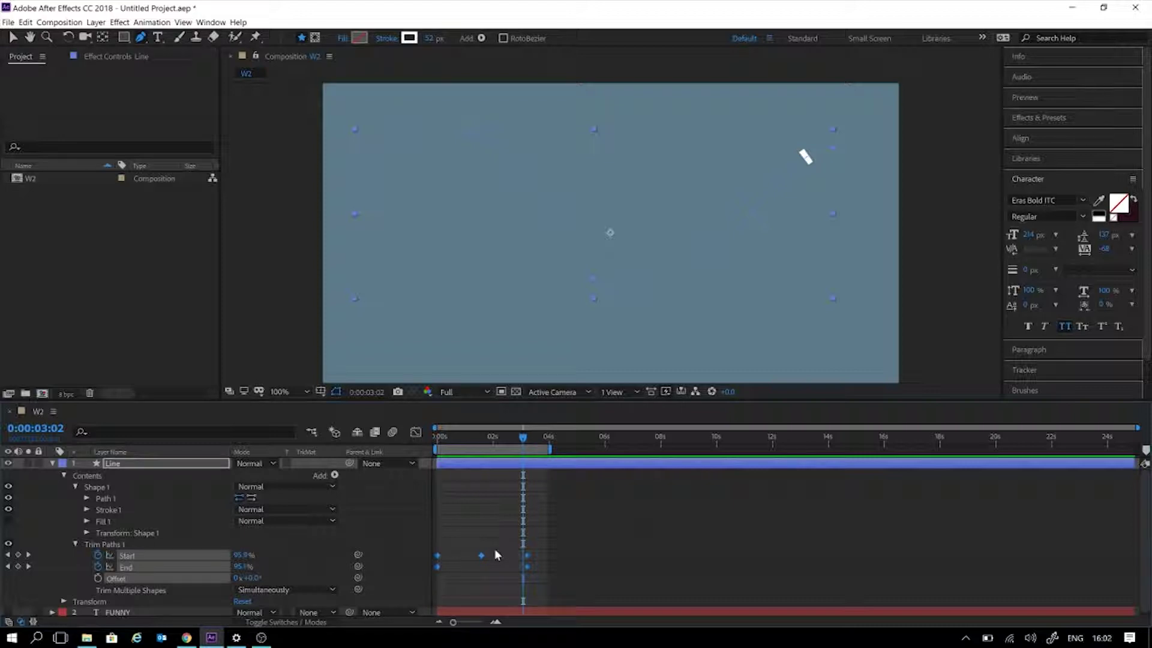
key(F9)
click(768, 547)
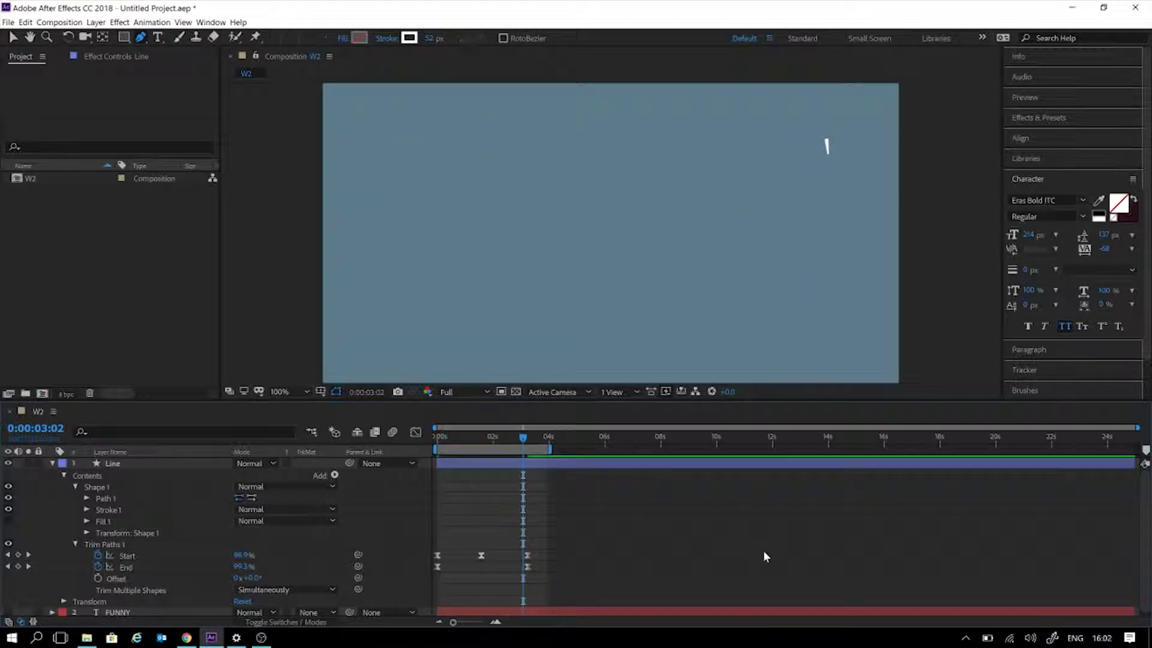
Show all Start and End keyframes in the Graph Editor and fit their speed curves to the view
drag(664, 520, 419, 594)
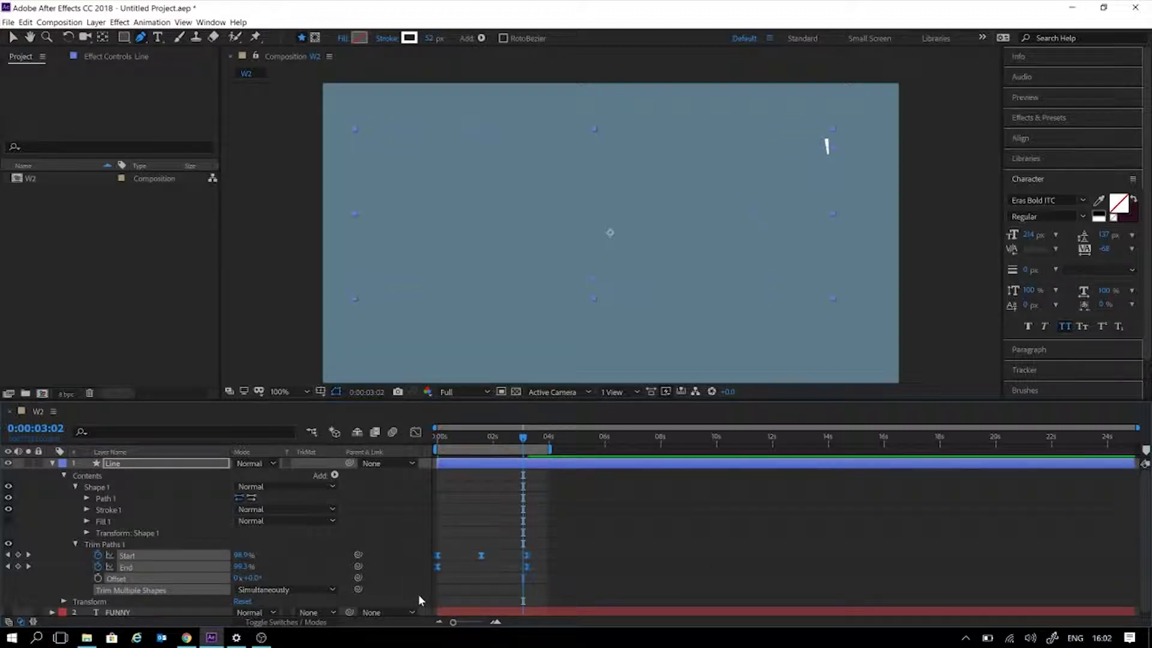
click(420, 433)
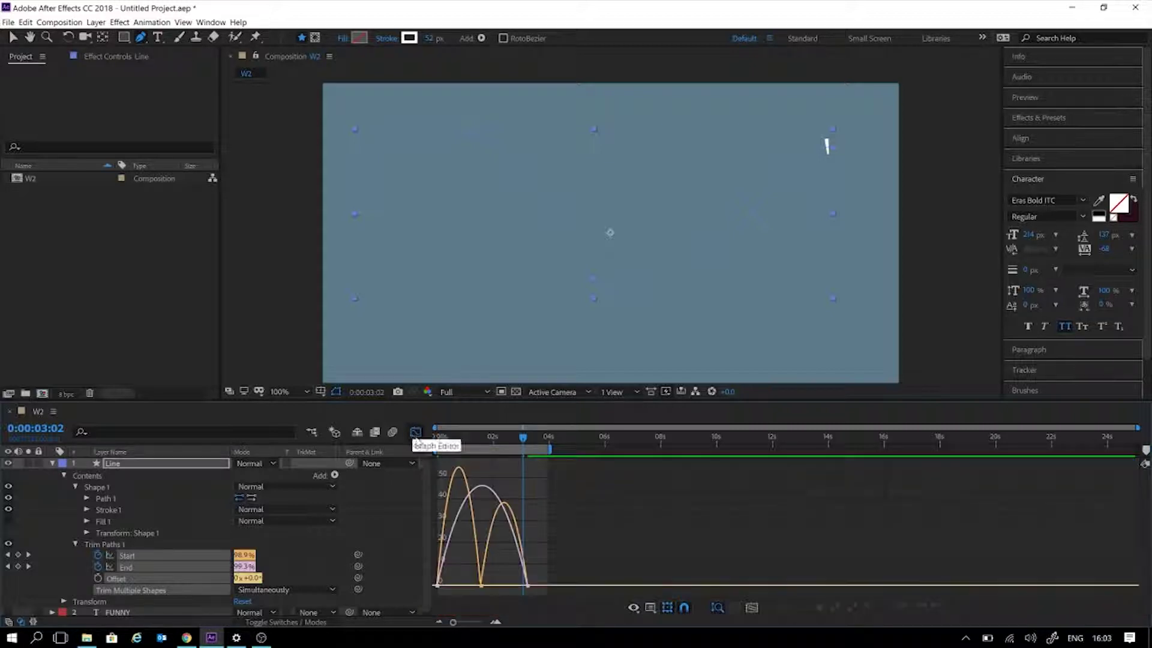
click(462, 443)
click(751, 607)
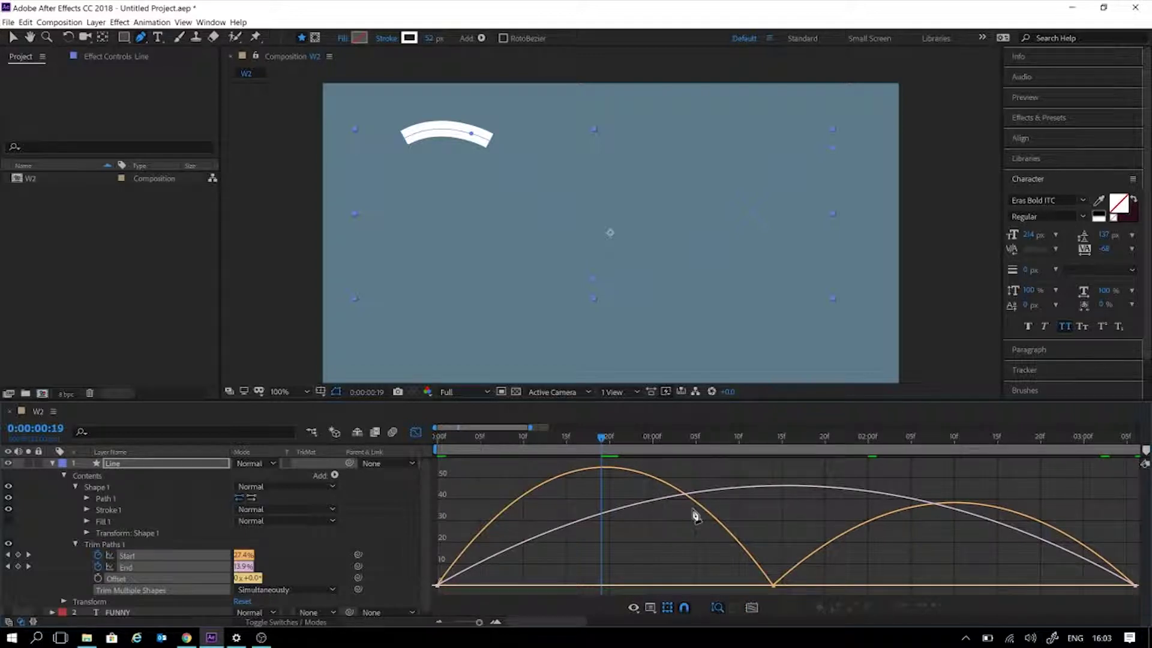
Adjust the easing handles on the second half of the Start speed curve so it peaks sharply just after 0:00:02:00
drag(1084, 564, 1145, 592)
mouse_move(1059, 584)
mouse_down()
mouse_move(1000, 581)
mouse_move(1064, 586)
mouse_up()
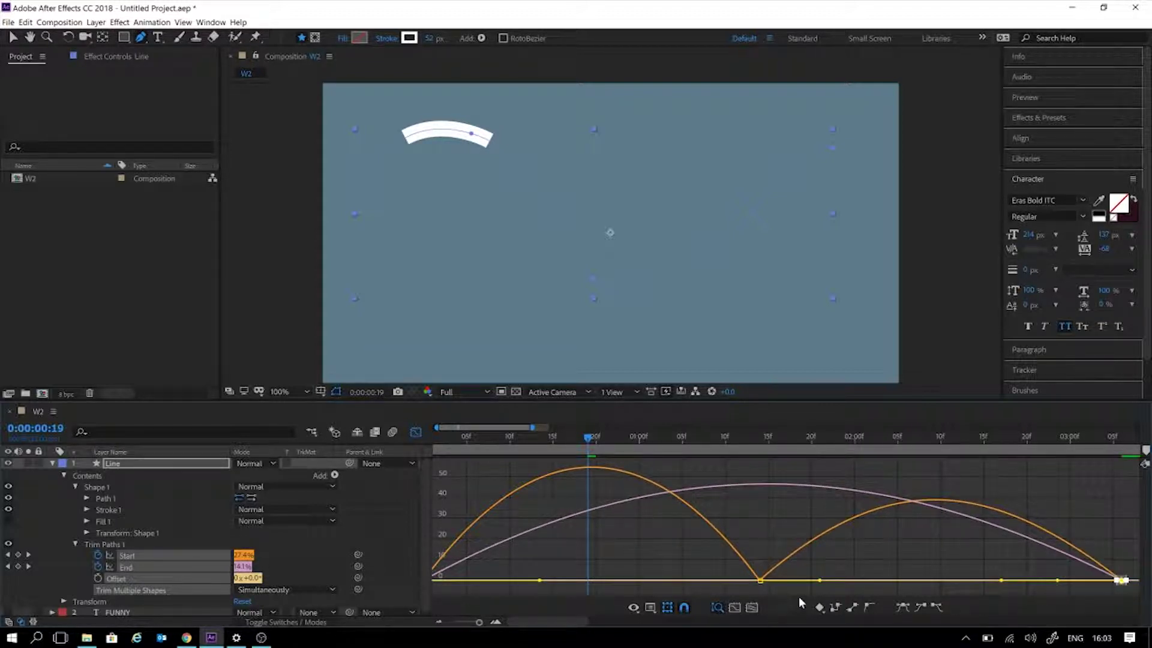
mouse_move(822, 581)
mouse_down()
mouse_move(898, 586)
mouse_move(839, 585)
mouse_up()
drag(1057, 586, 973, 589)
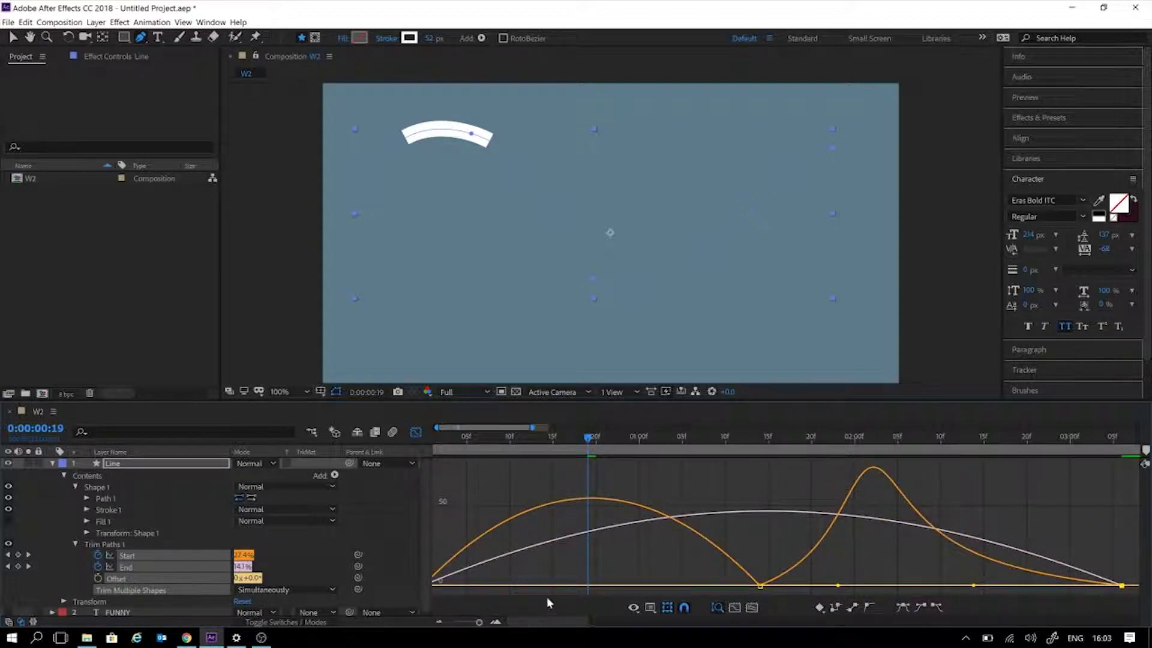
Reshape the first half of the Start speed curve with its easing handles to peak at about 0:00:01:00, checking the motion by previewing
click(759, 586)
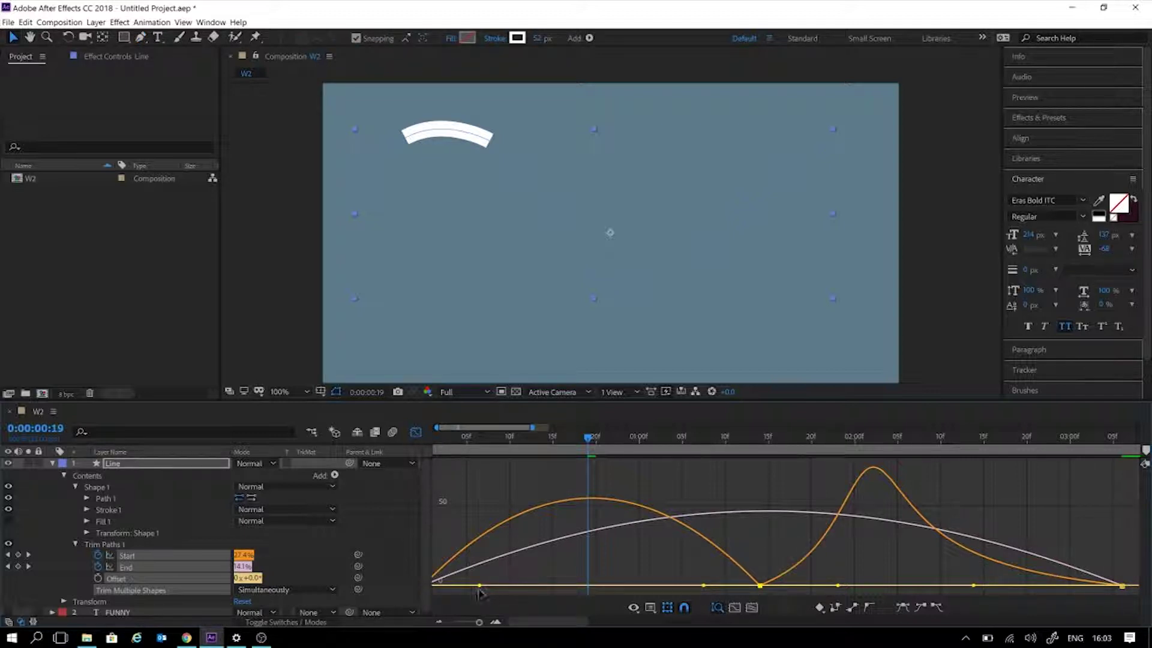
drag(479, 587, 537, 586)
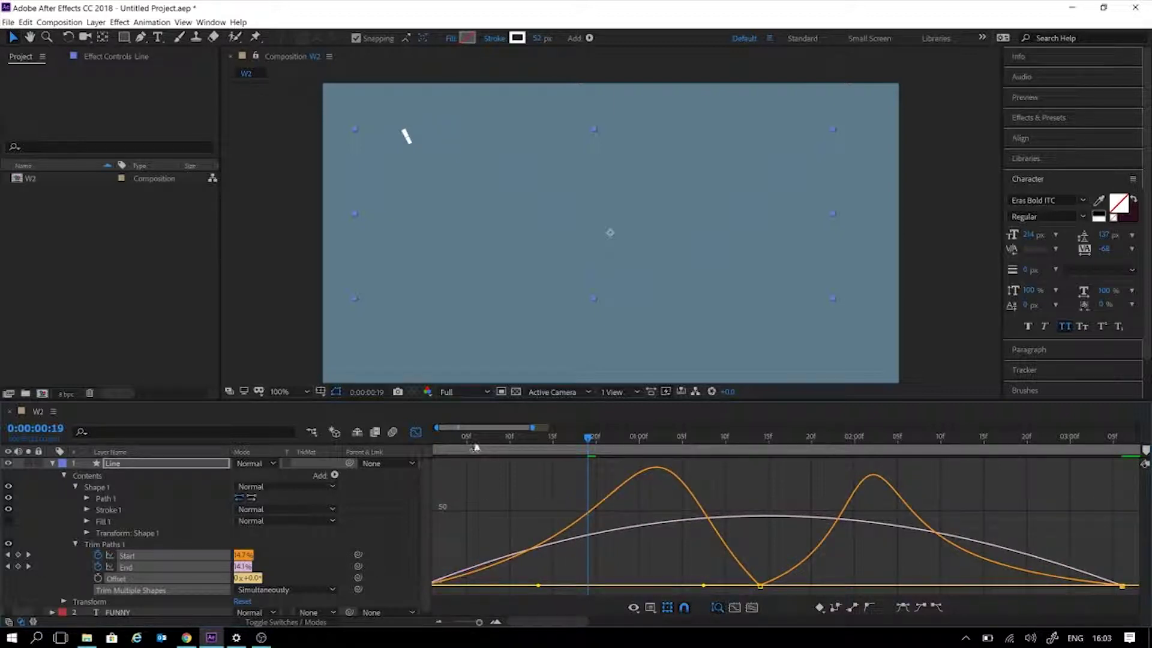
drag(469, 438, 364, 430)
key(space)
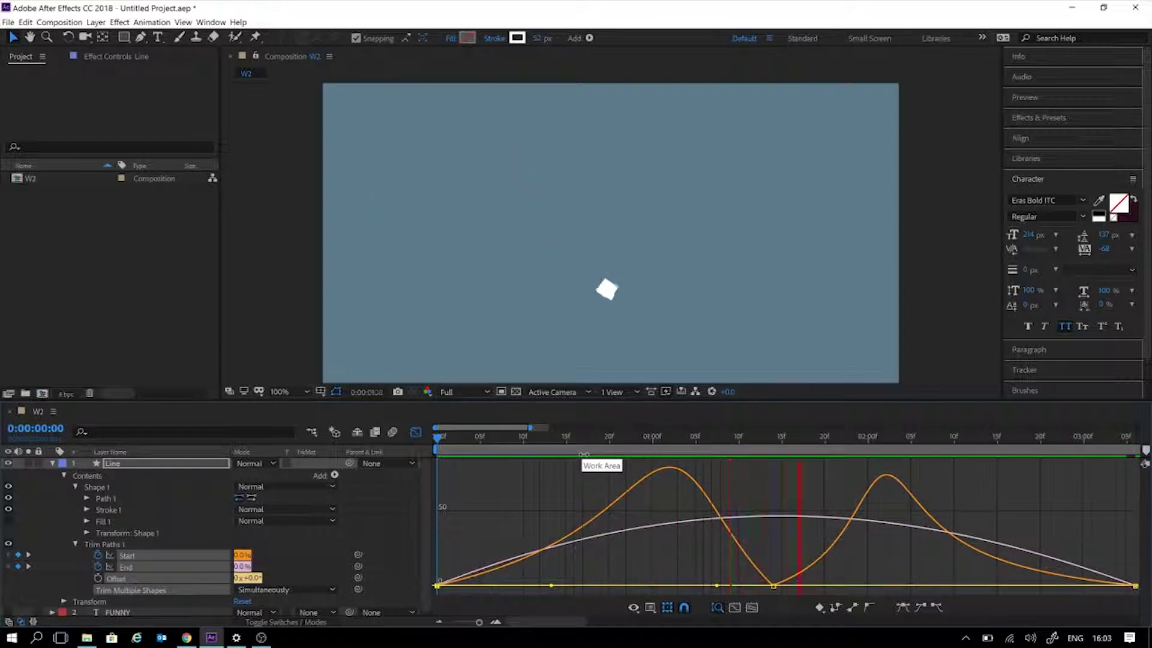
key(space)
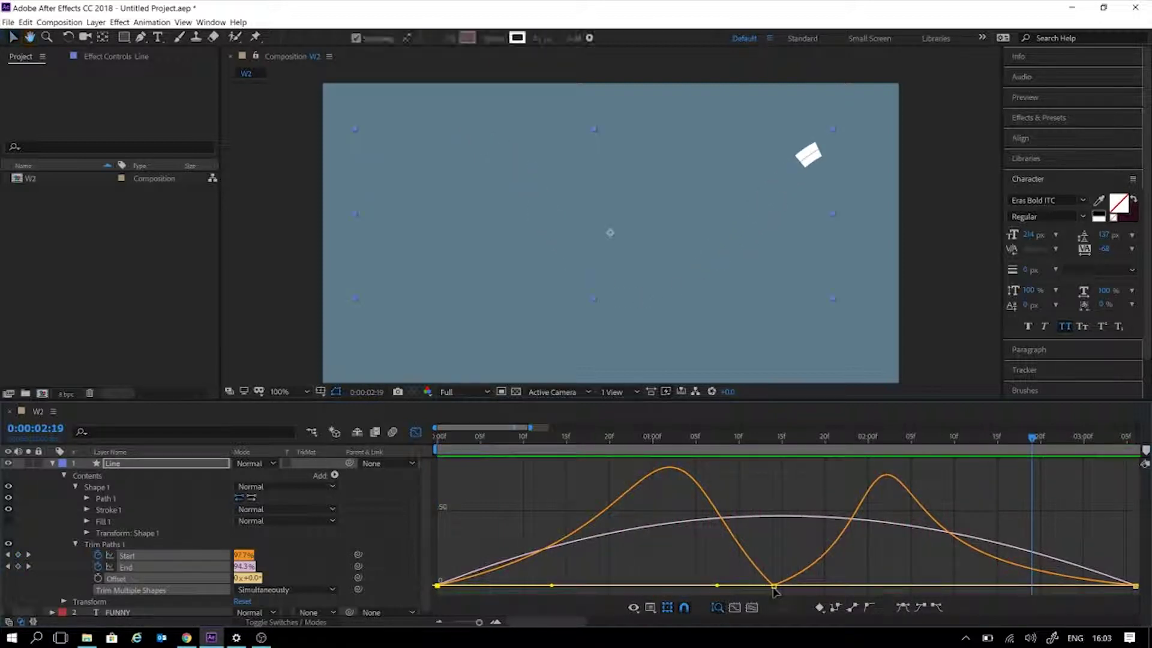
mouse_move(709, 586)
mouse_down()
mouse_move(684, 581)
mouse_move(703, 584)
mouse_up()
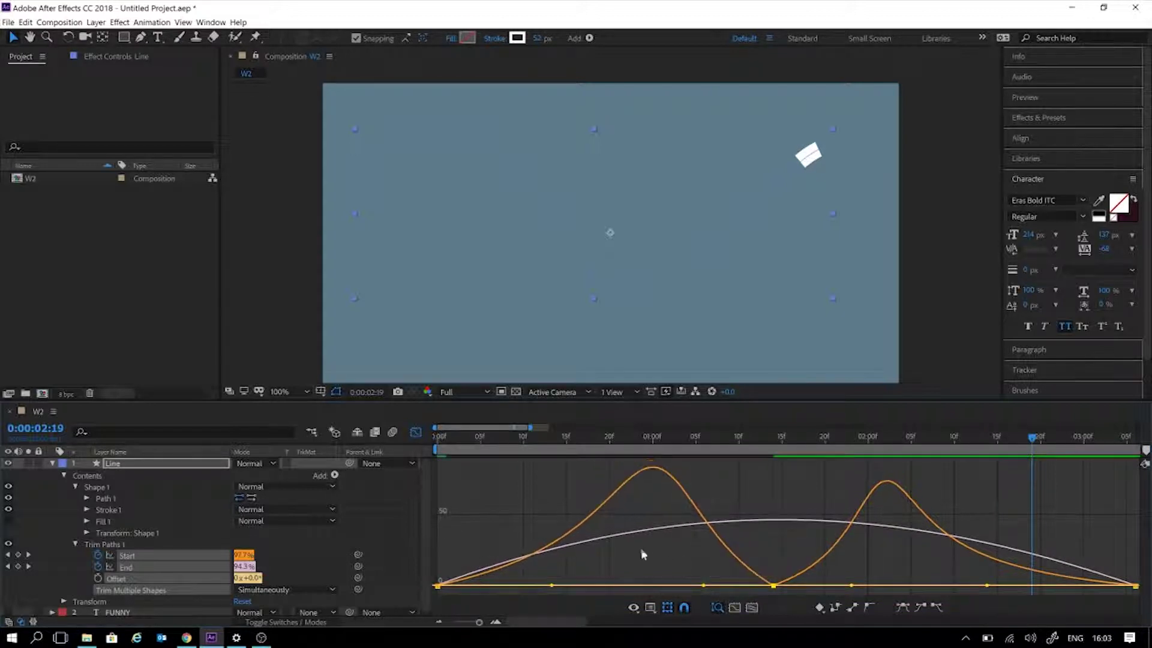
Preview the line motion, shift the first Start speed peak to about 0:00:00:20 with its easing handle, and preview again
drag(716, 441, 606, 454)
key(space)
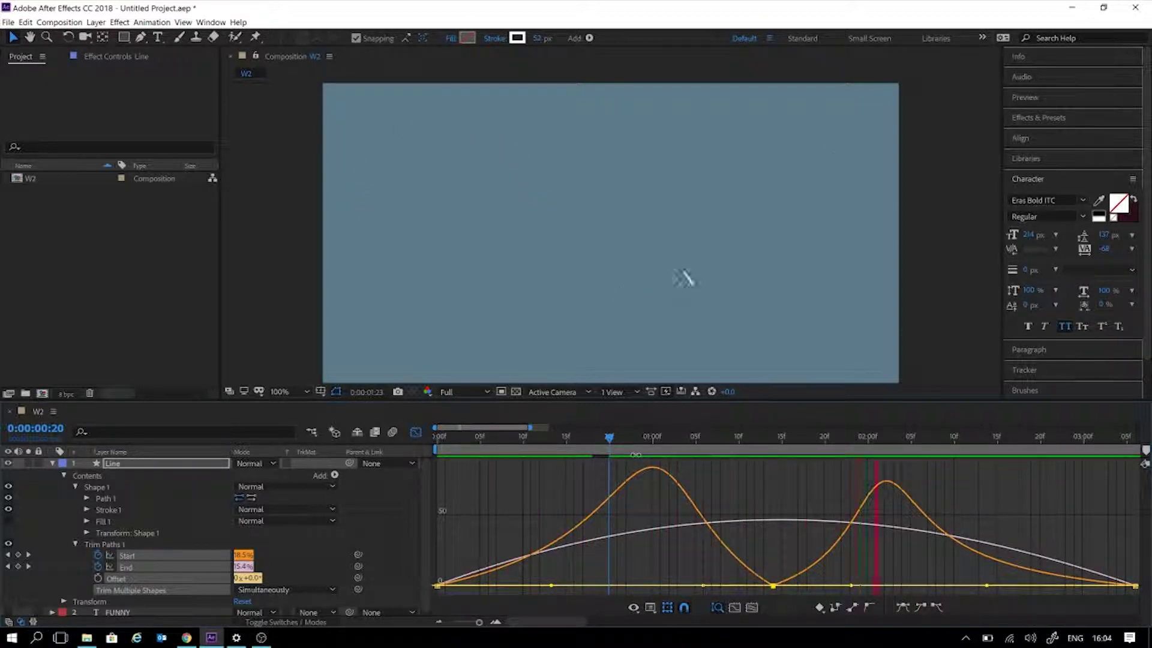
key(space)
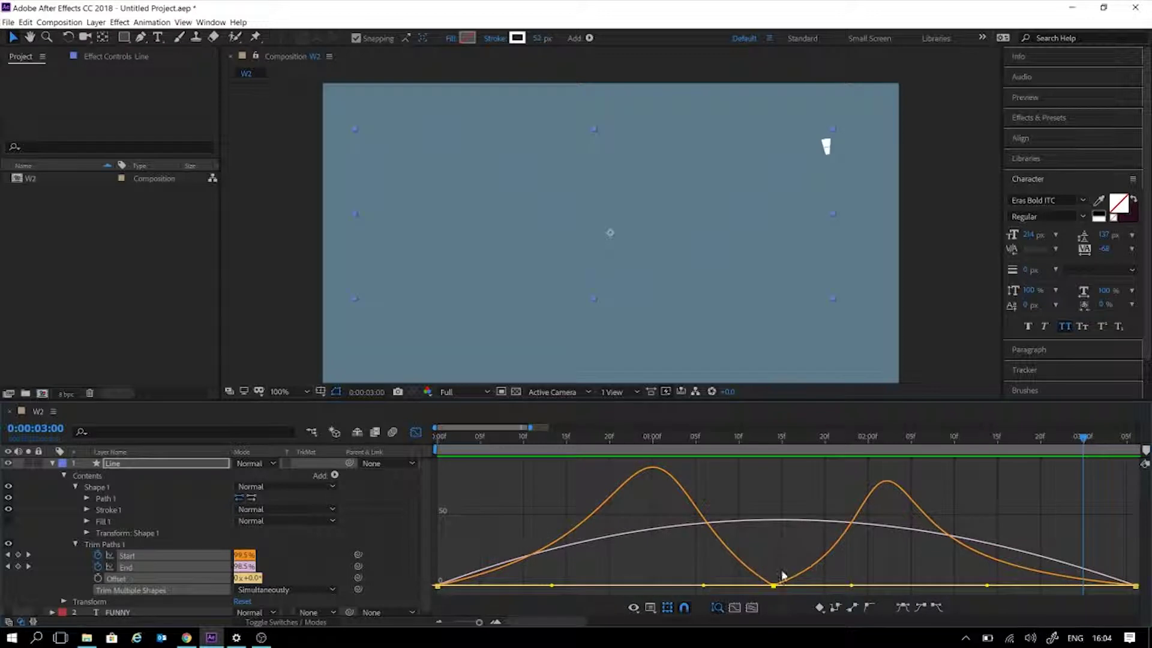
drag(703, 584, 662, 584)
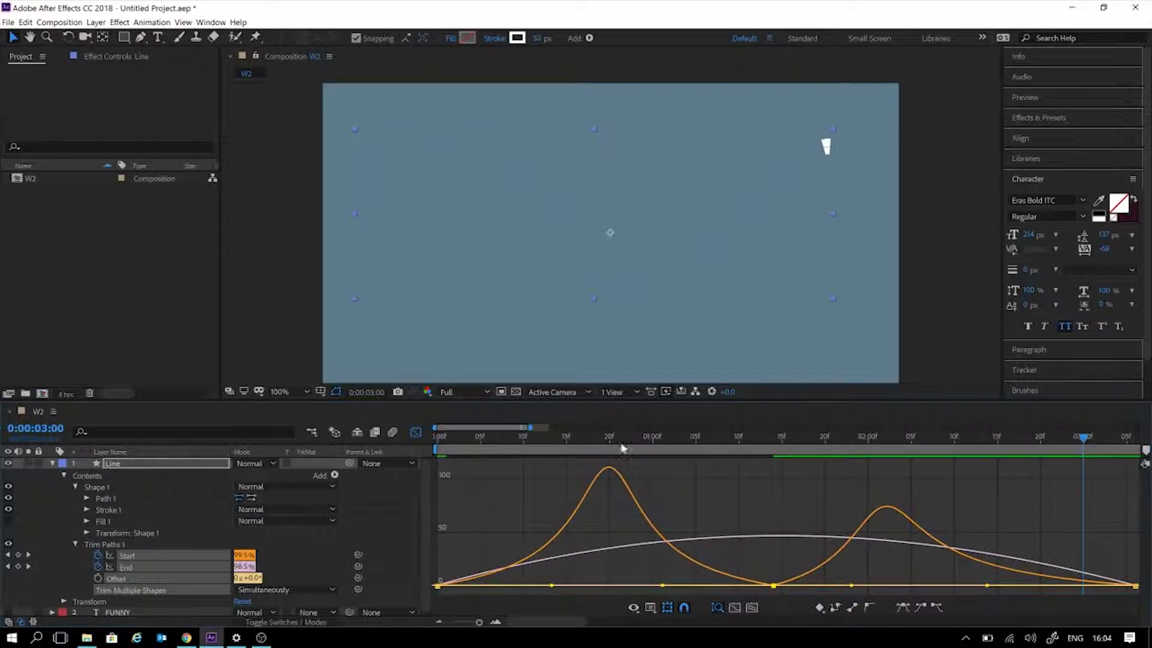
drag(538, 450, 489, 457)
key(space)
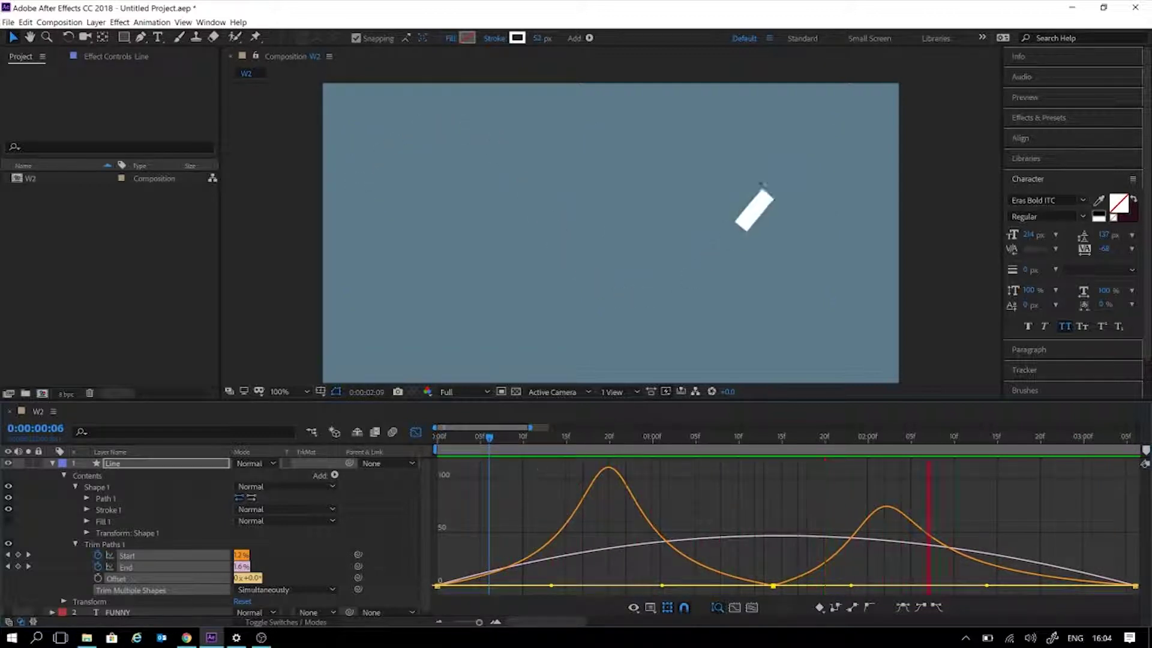
key(space)
Lengthen the middle Start keyframe's outgoing easing so the second speed peak falls at about 0:00:02:07, and preview it
drag(850, 585, 893, 588)
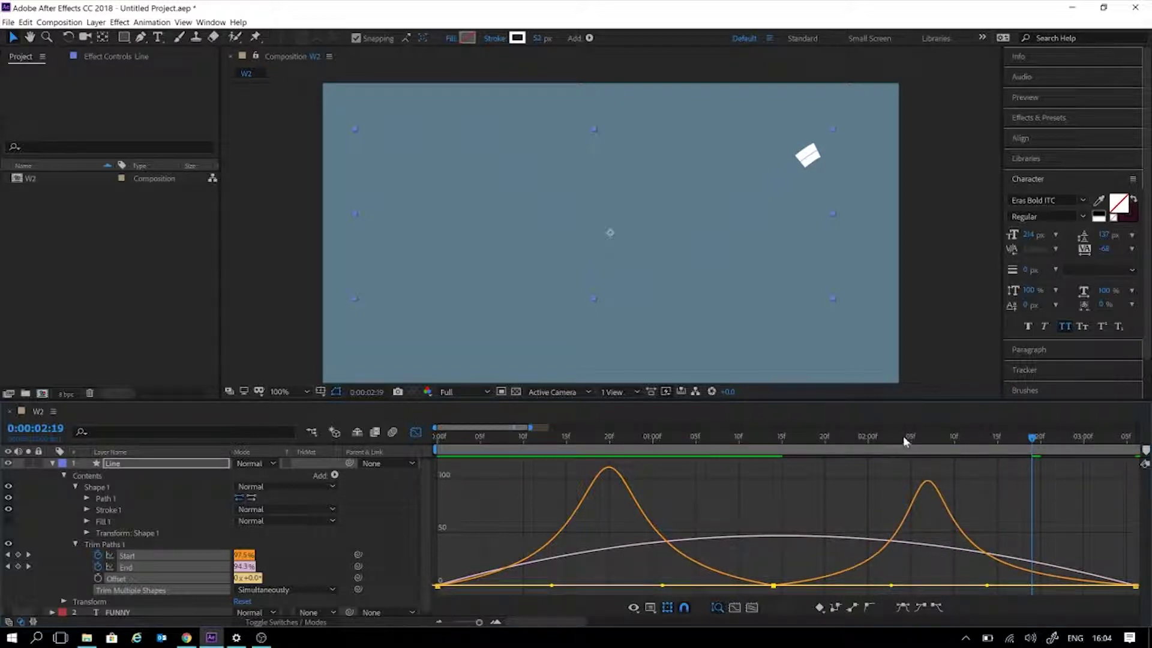
drag(672, 461, 670, 460)
key(space)
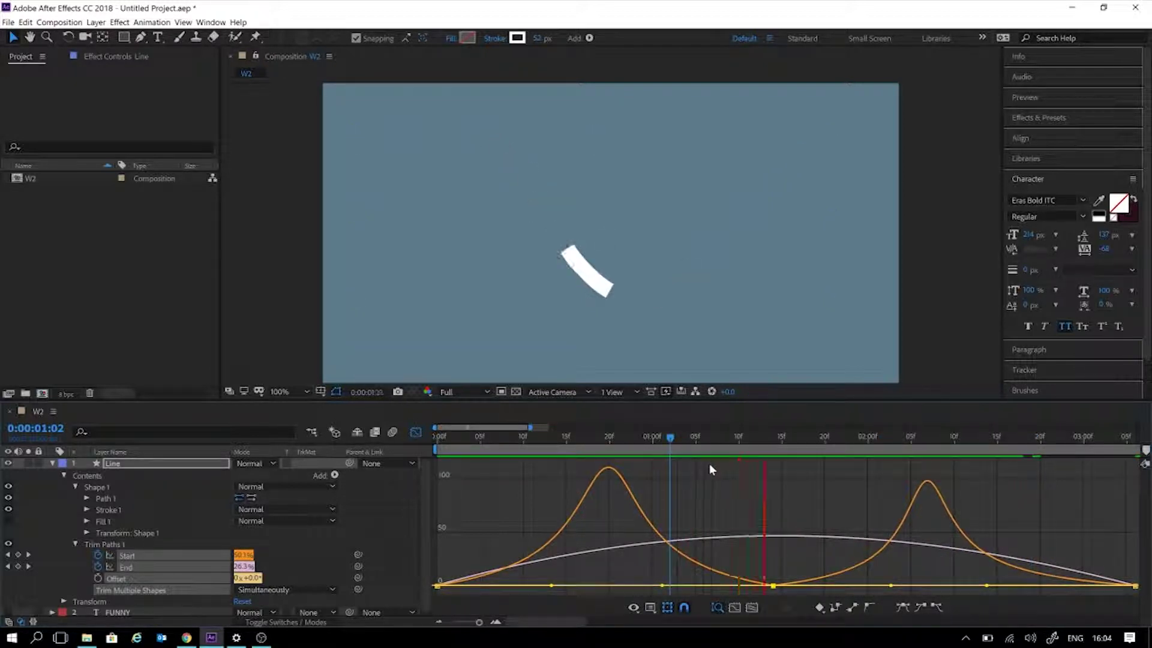
key(space)
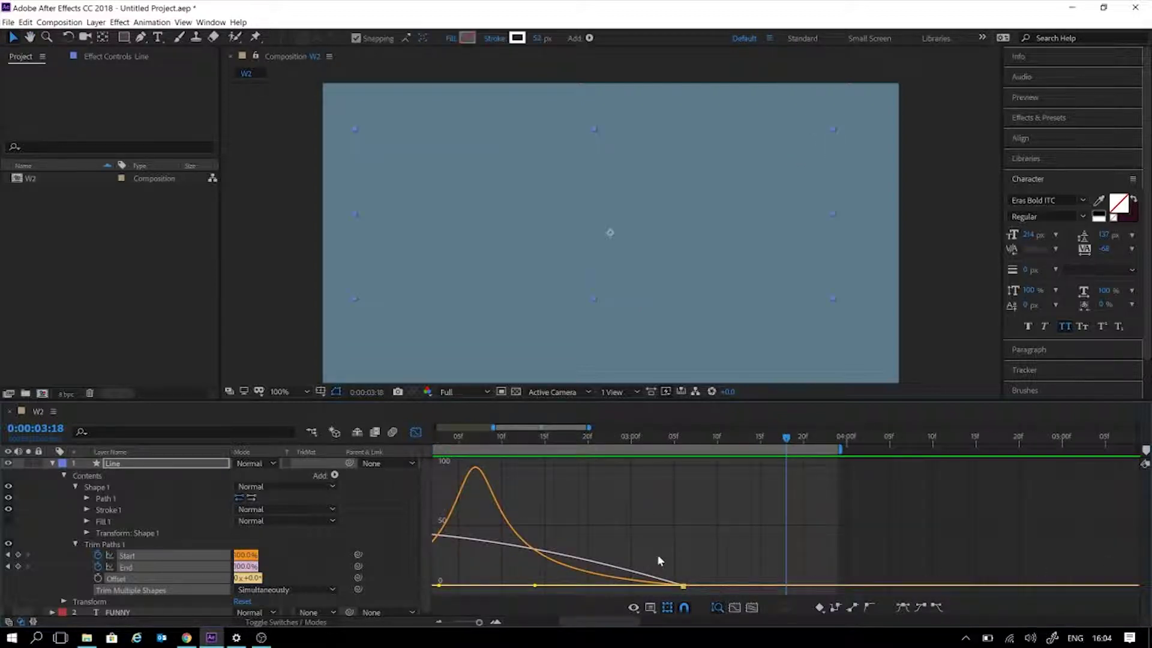
Select the End speed curve and lengthen its last keyframe's easing so it peaks at about 0:00:01:00, previewing the motion
scroll(667, 558, down, 2)
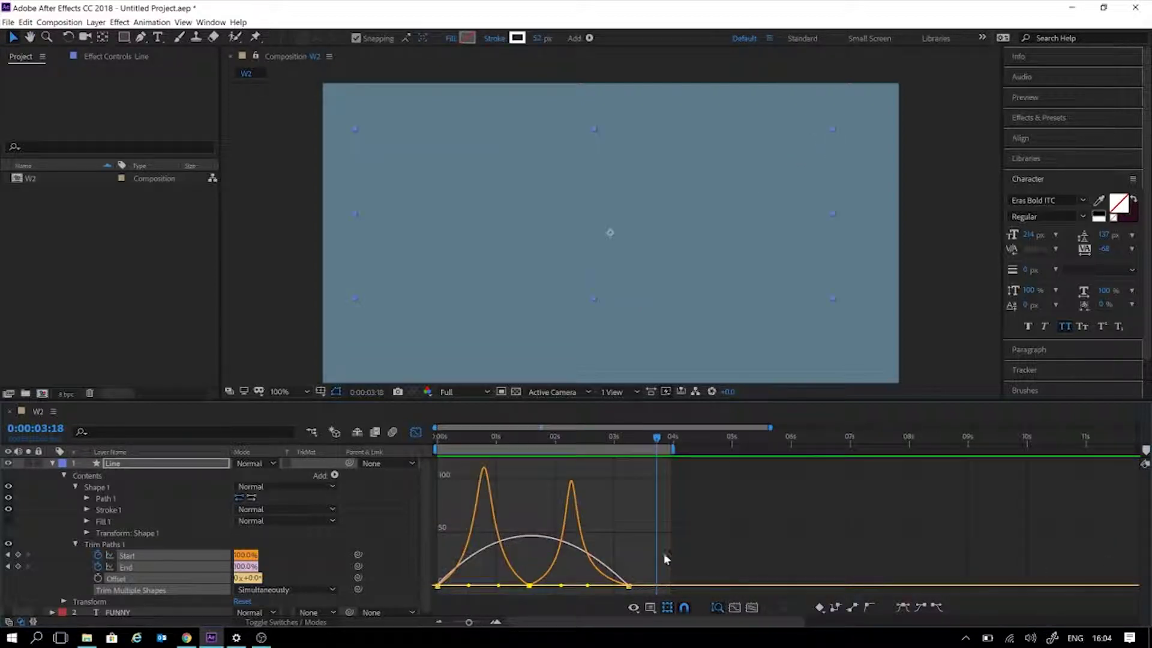
click(605, 568)
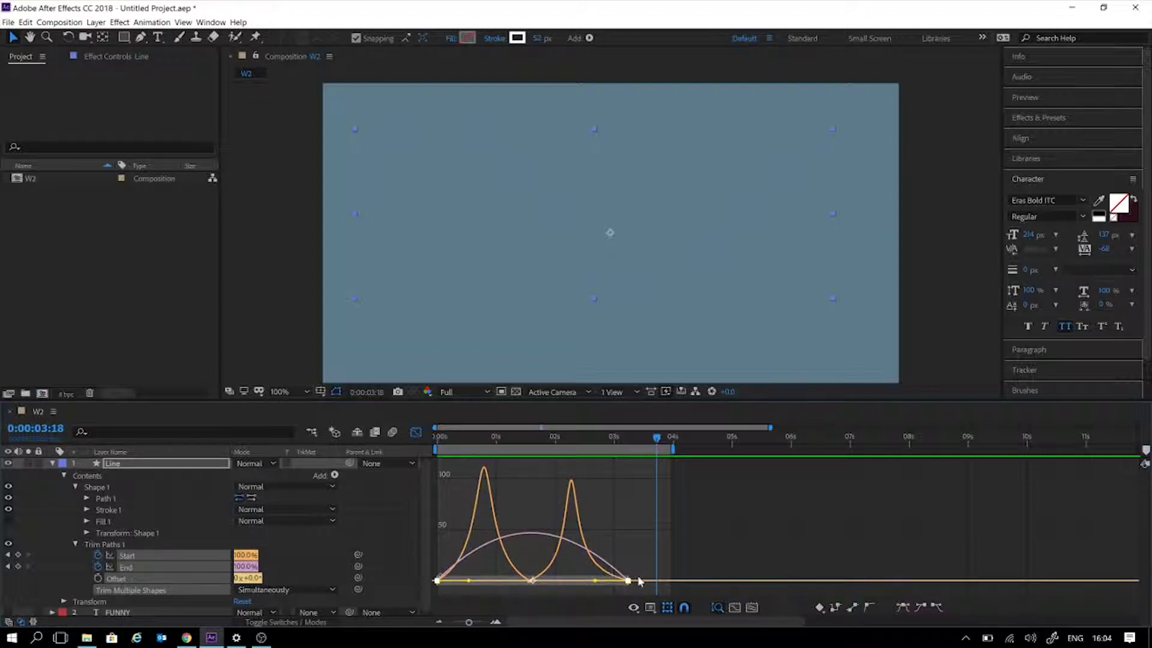
mouse_move(572, 582)
mouse_down()
mouse_move(552, 578)
mouse_move(564, 582)
mouse_up()
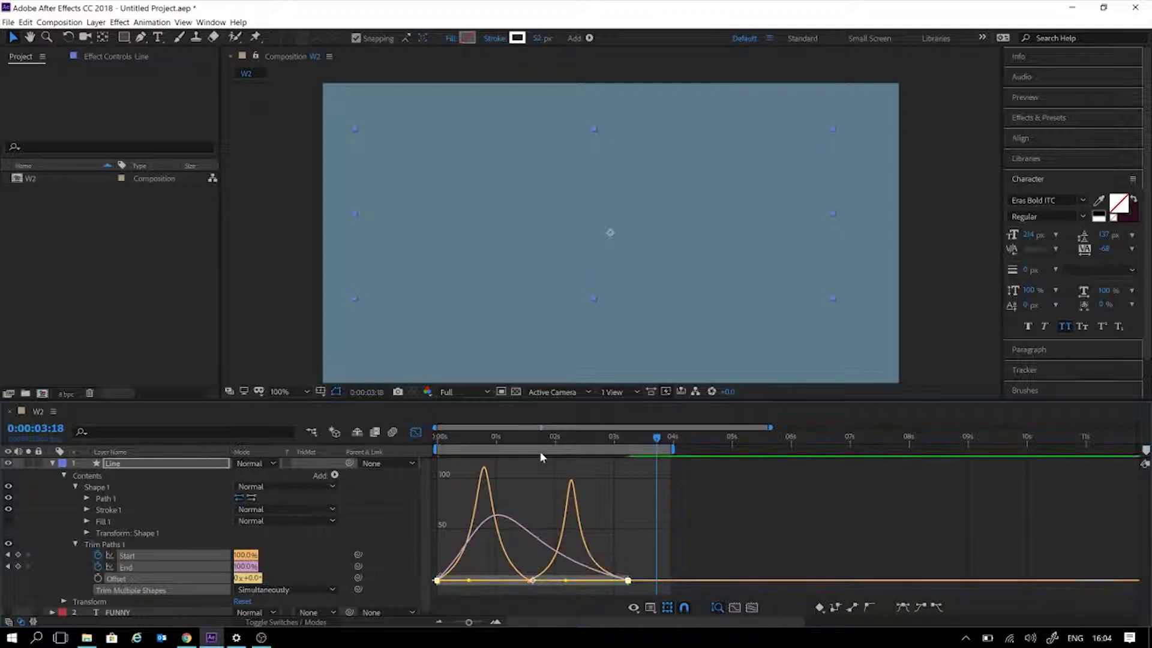
drag(521, 439, 418, 450)
key(space)
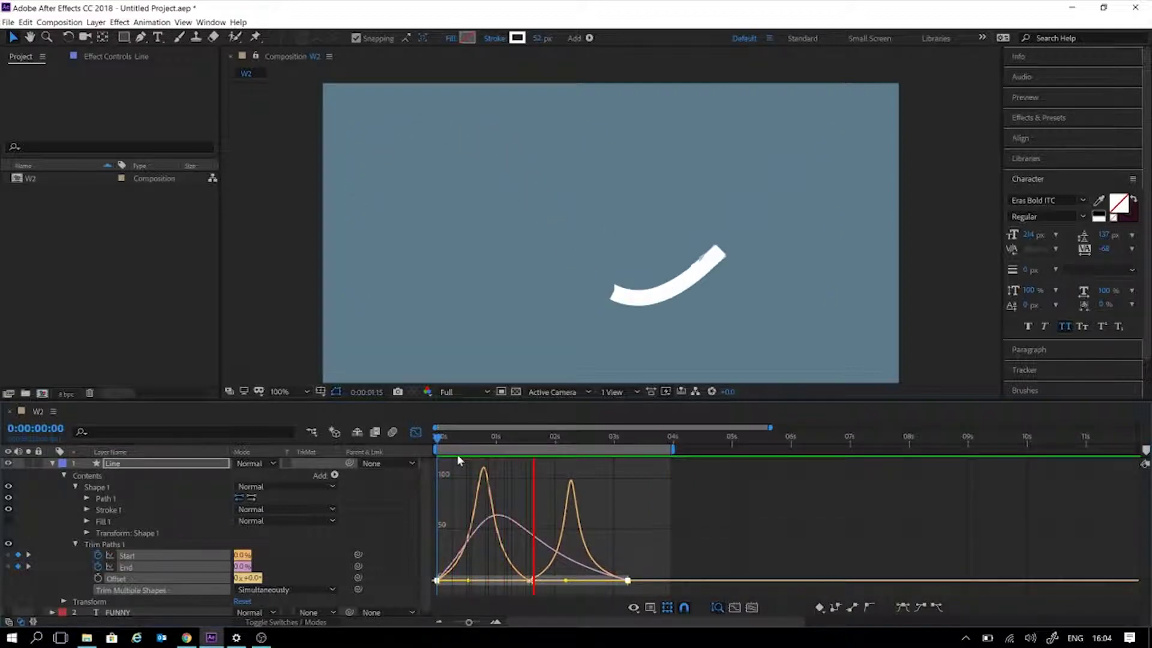
key(space)
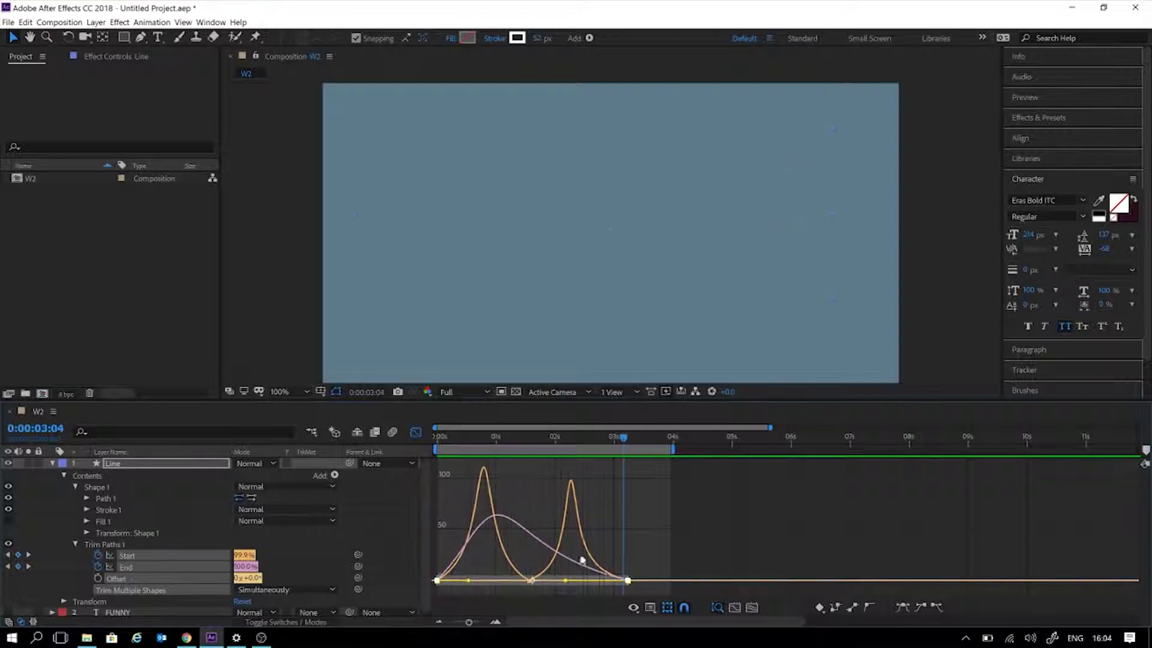
Try an End speed curve that keeps accelerating to its last keyframe, and preview the motion
drag(569, 581, 637, 544)
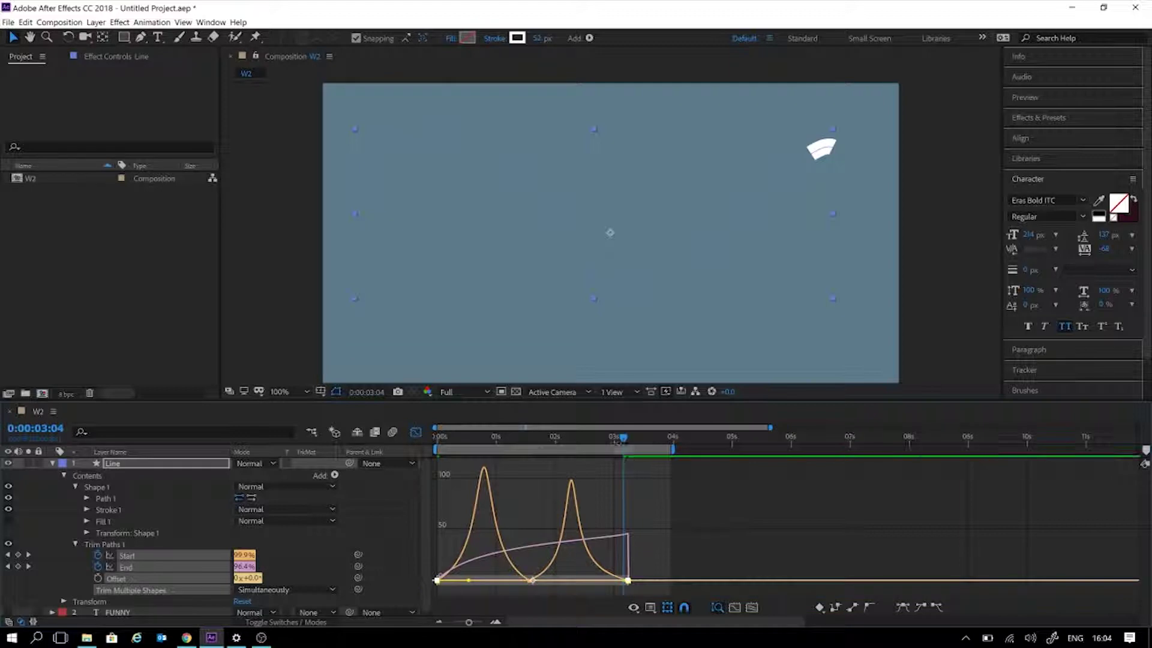
drag(495, 441, 379, 441)
key(space)
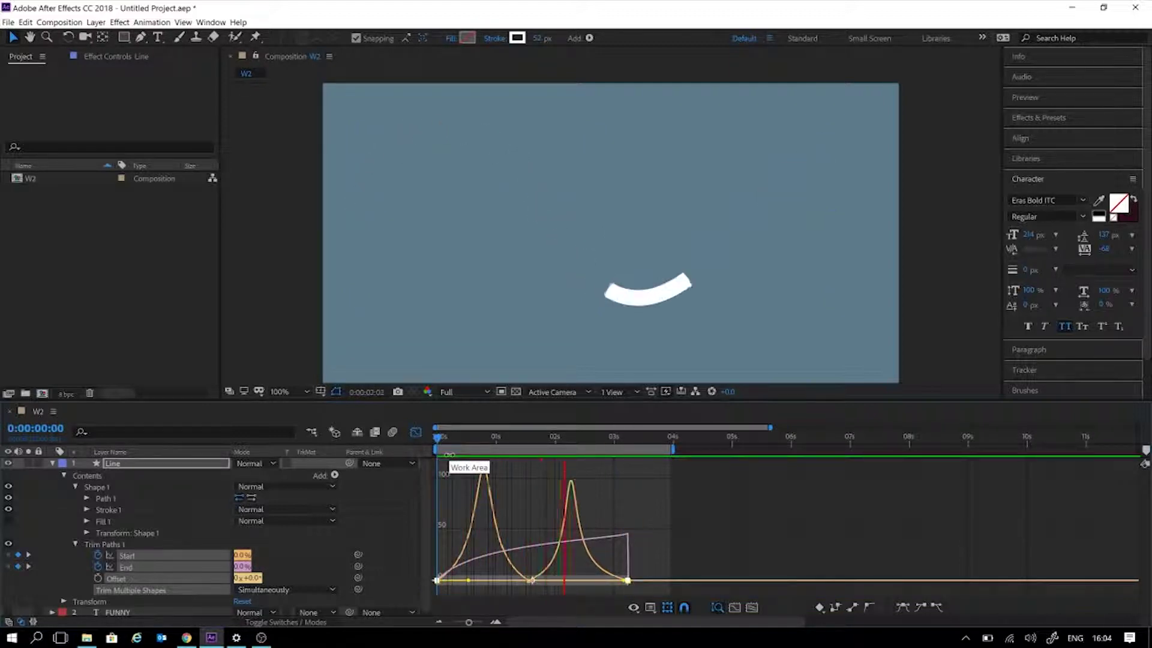
key(space)
Lengthen the outgoing easing of the first End keyframe so the line's tail starts slowly, and preview the result
drag(486, 585, 535, 582)
click(579, 447)
key(space)
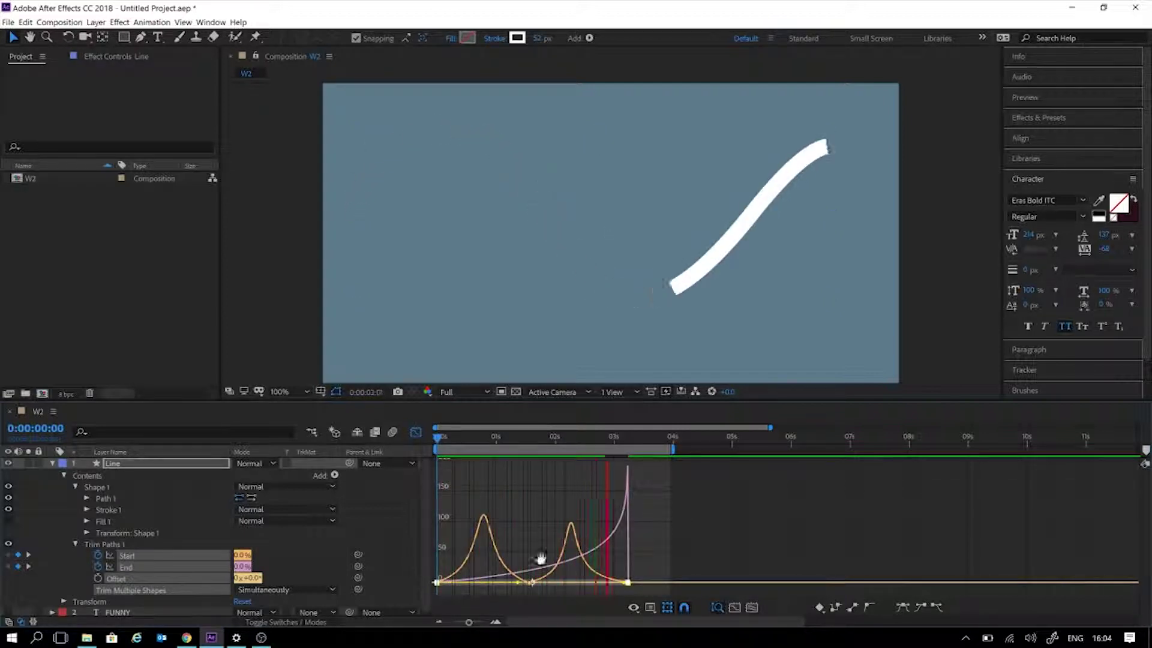
key(space)
Ease the End curve into its last keyframe so its speed peaks just before 0:00:02:00, and preview the full motion
drag(622, 582, 564, 584)
drag(551, 441, 465, 441)
key(space)
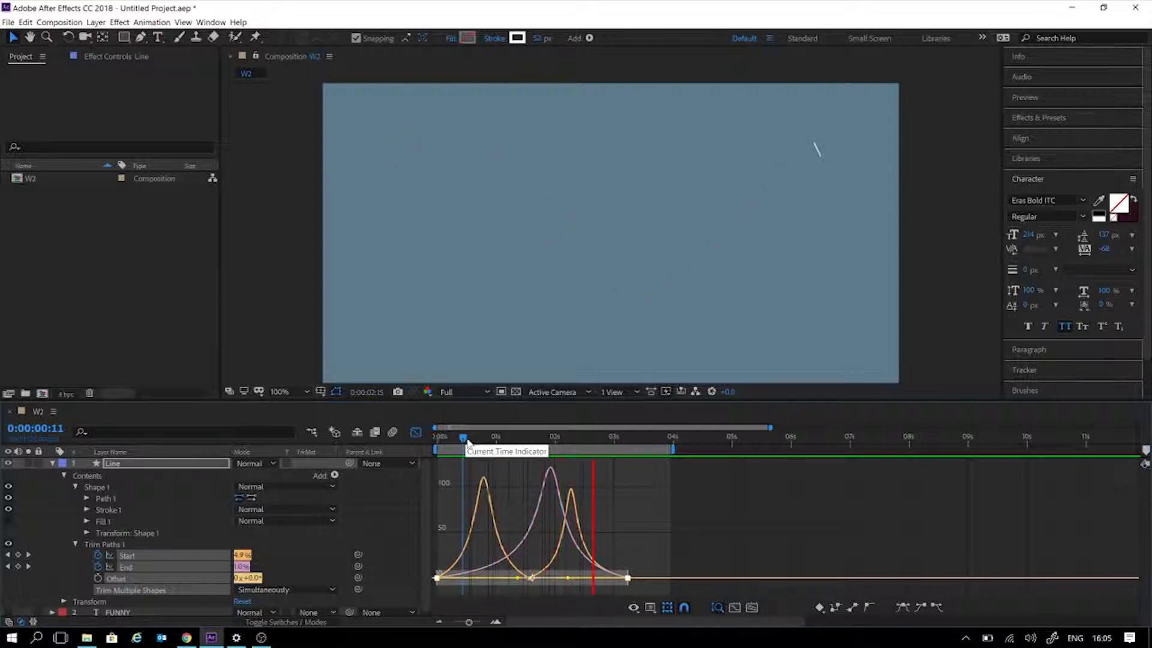
key(space)
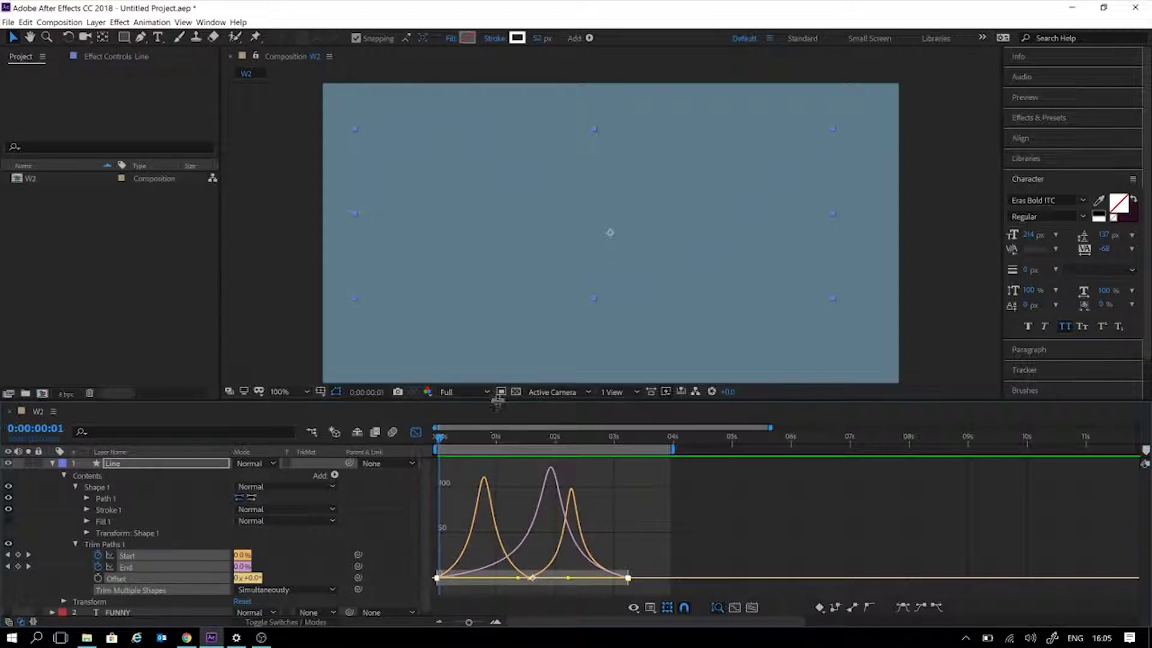
drag(453, 442, 401, 436)
key(space)
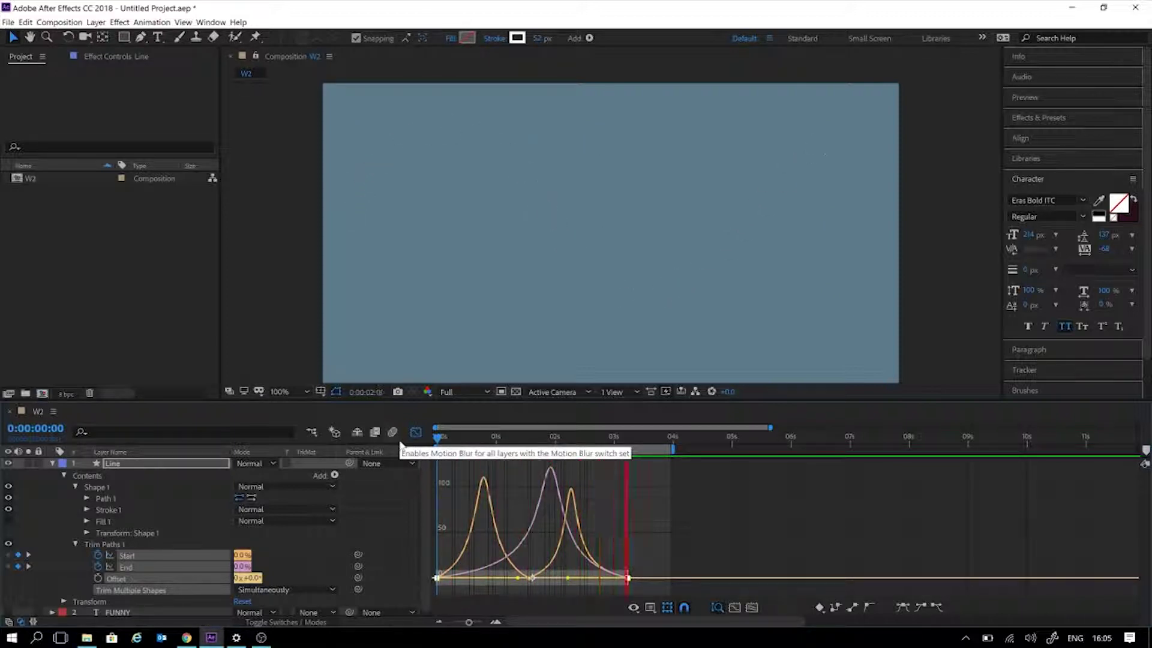
key(space)
Extend the first keyframes' outgoing easing so Start peaks sharply at about 0:00:01:00, and scrub through the motion
drag(483, 443, 524, 451)
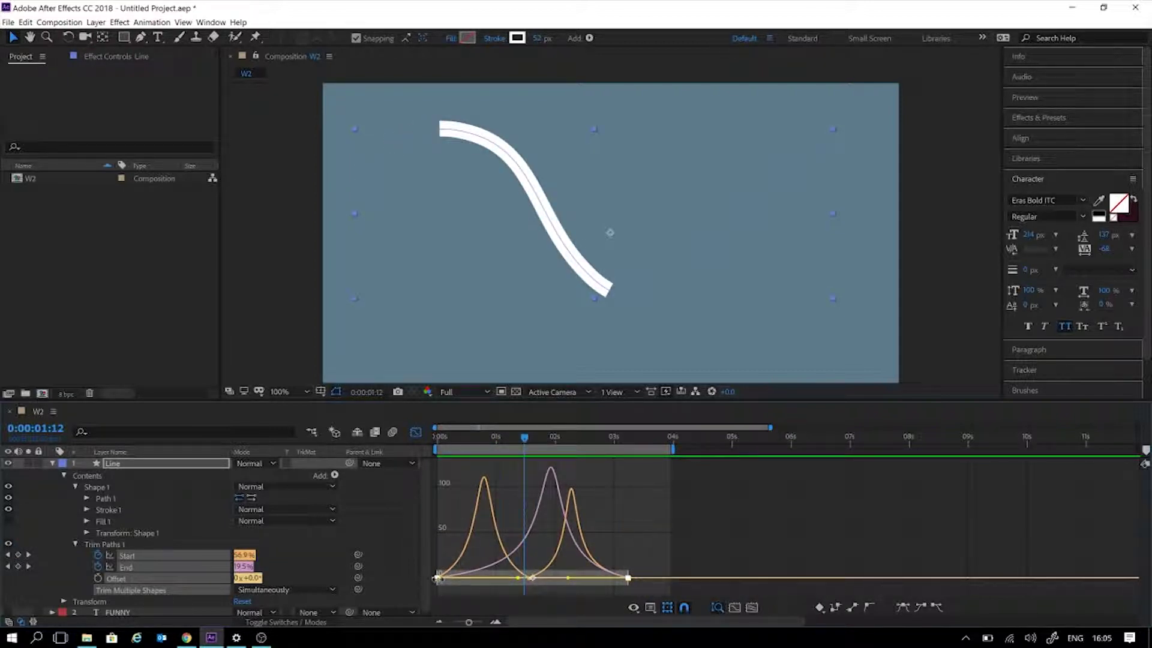
drag(450, 559, 499, 582)
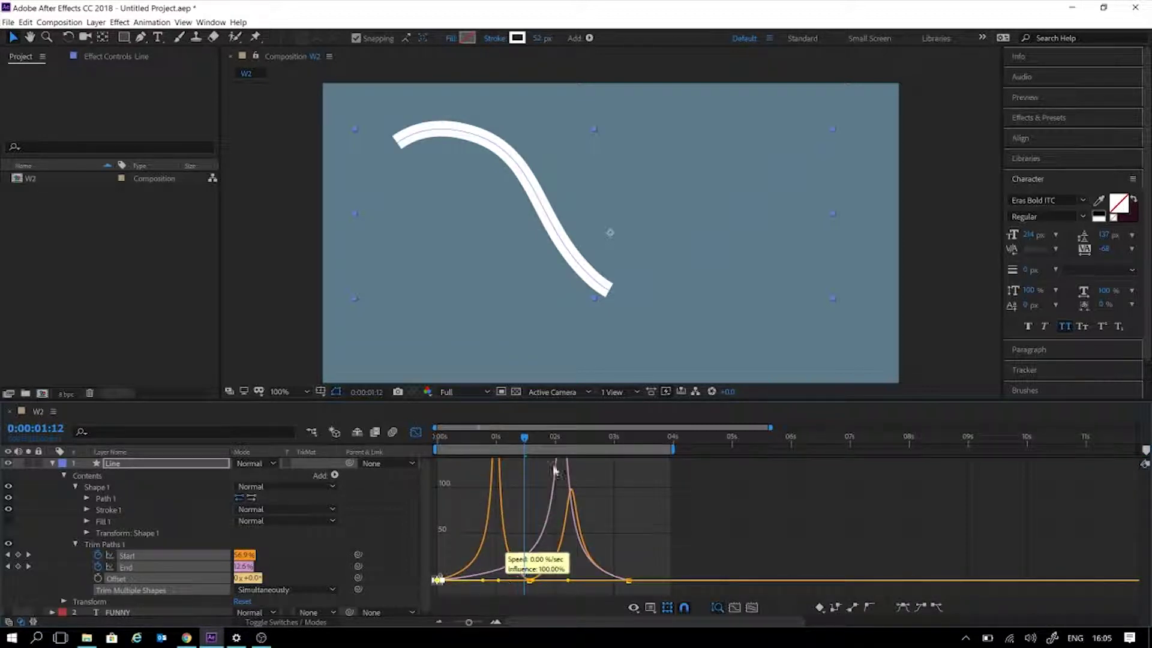
drag(524, 438, 442, 437)
click(441, 436)
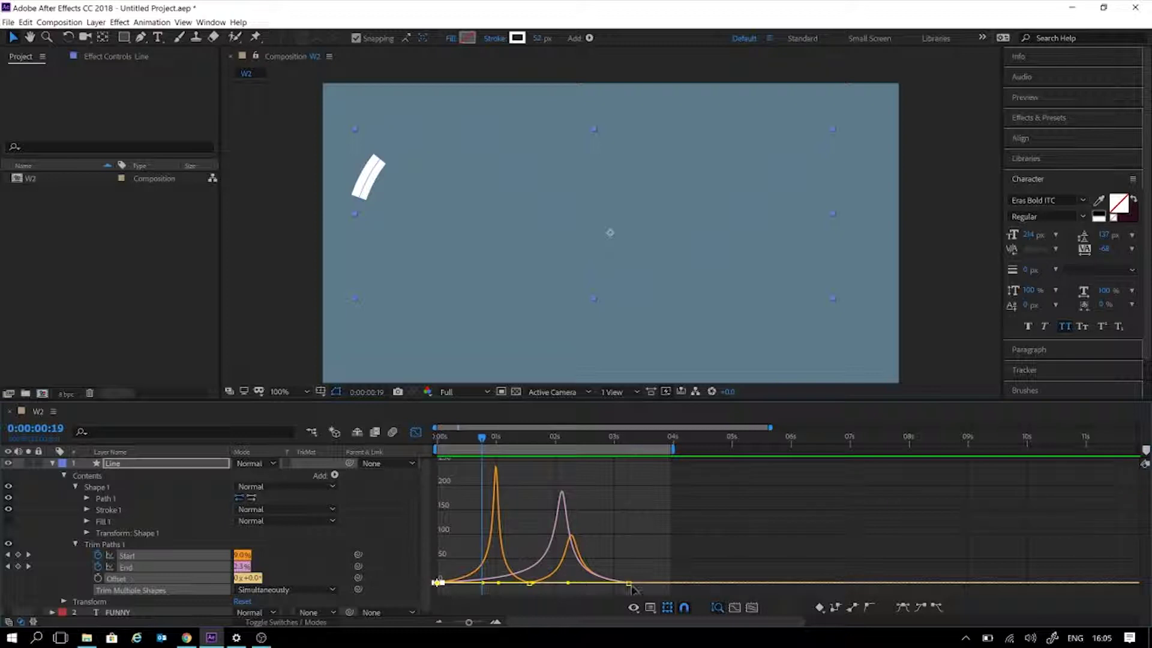
Shorten the incoming easing of the last End keyframe so its speed peaks at about 0:00:02:11, and preview it
drag(573, 584, 589, 581)
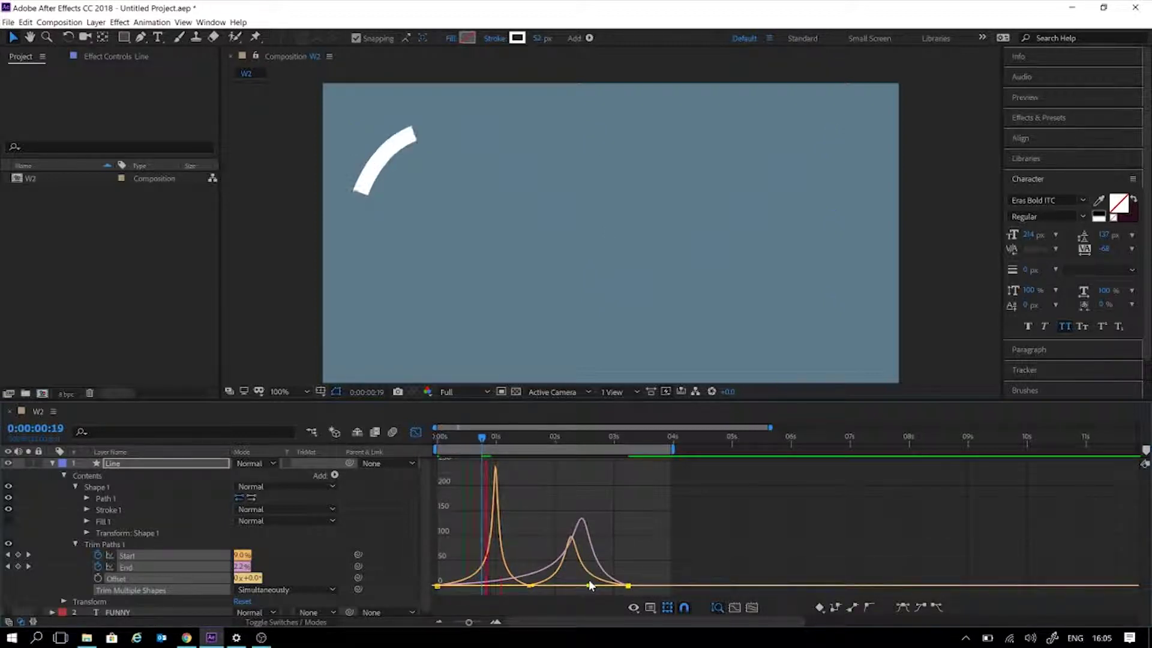
key(space)
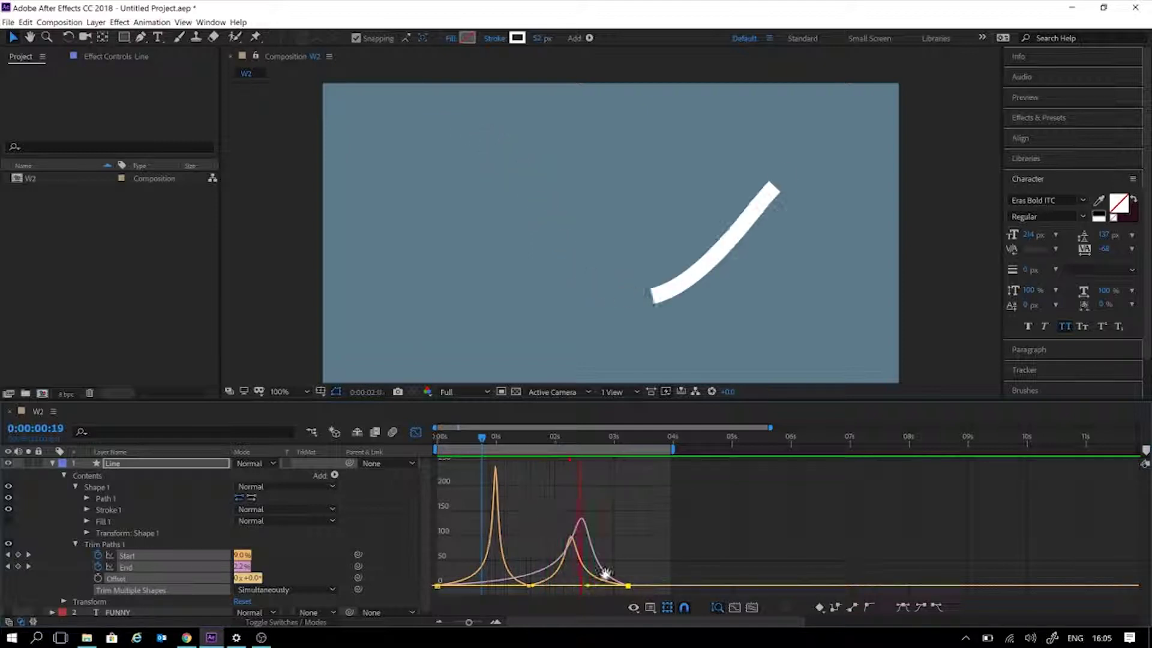
key(space)
Try a later End speed peak and a raised first End keyframe, preview the motion, and undo both changes
click(595, 557)
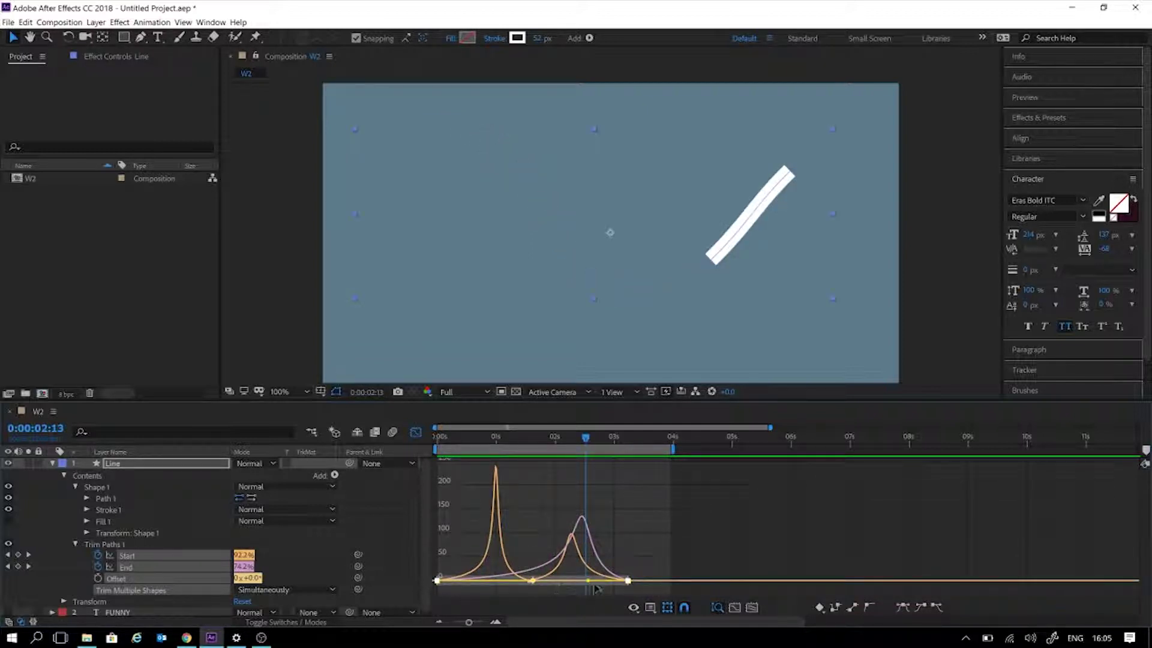
mouse_move(589, 580)
mouse_down()
mouse_move(556, 581)
mouse_move(619, 584)
mouse_move(604, 584)
mouse_up()
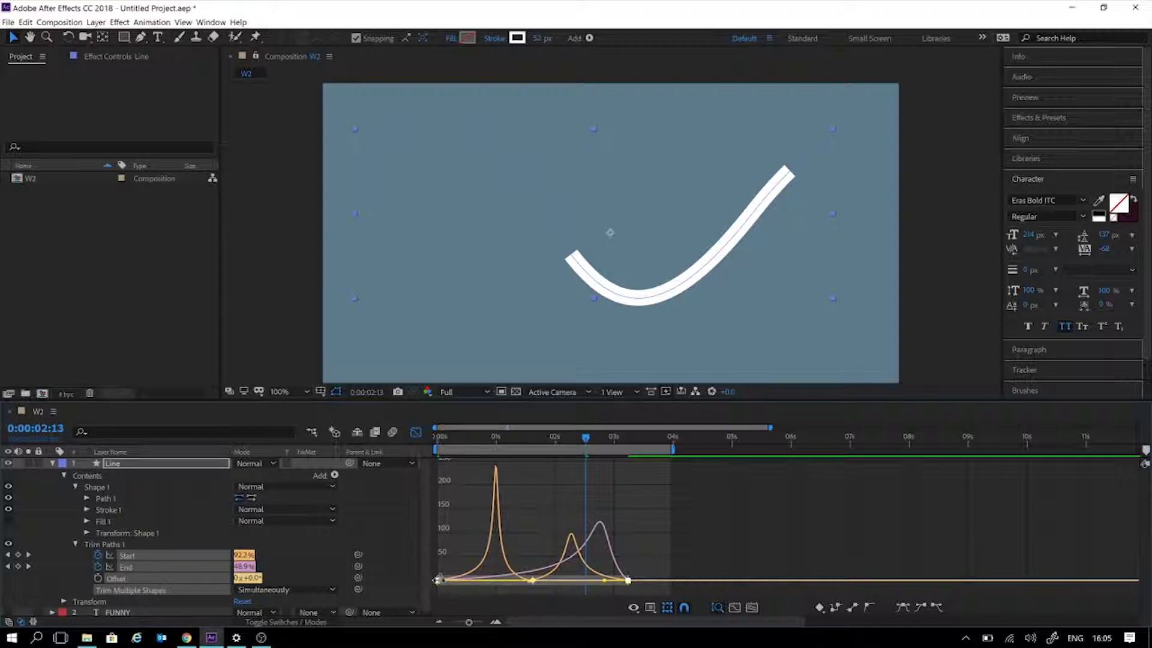
drag(440, 585, 446, 504)
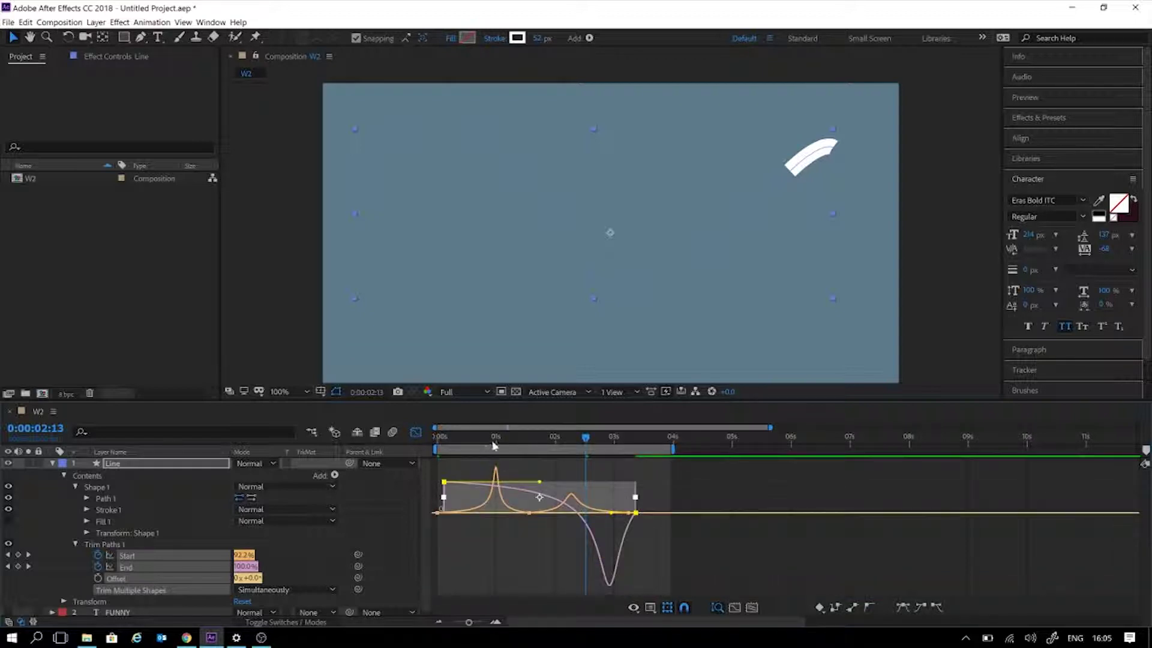
drag(482, 435, 416, 445)
key(space)
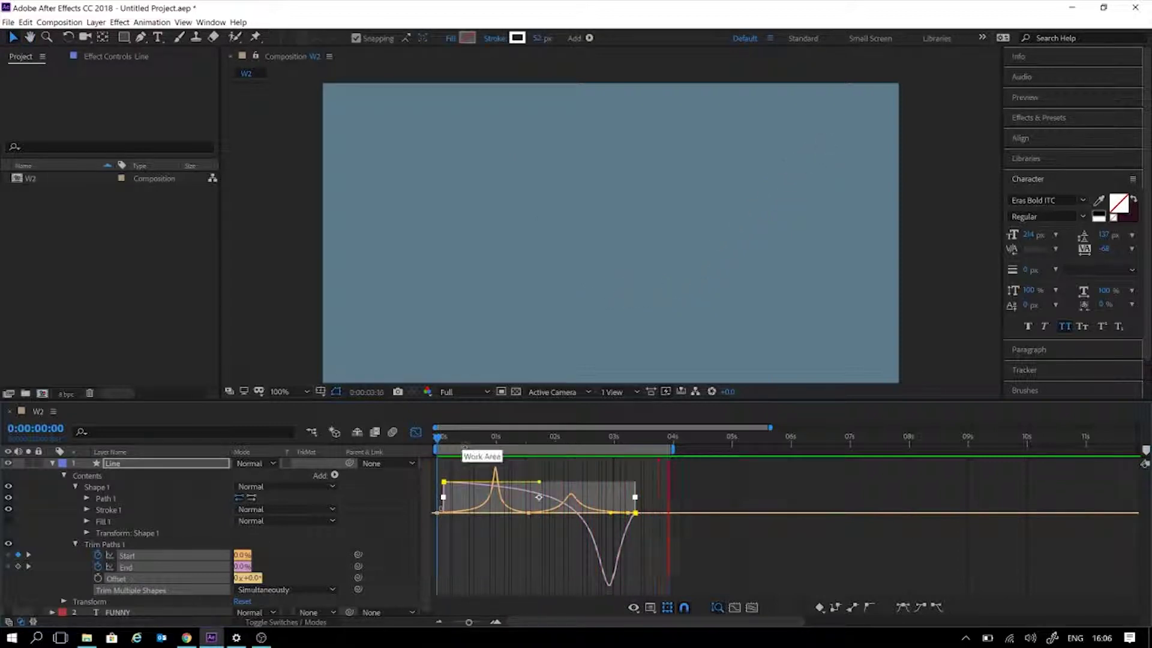
key(ctrl+z)
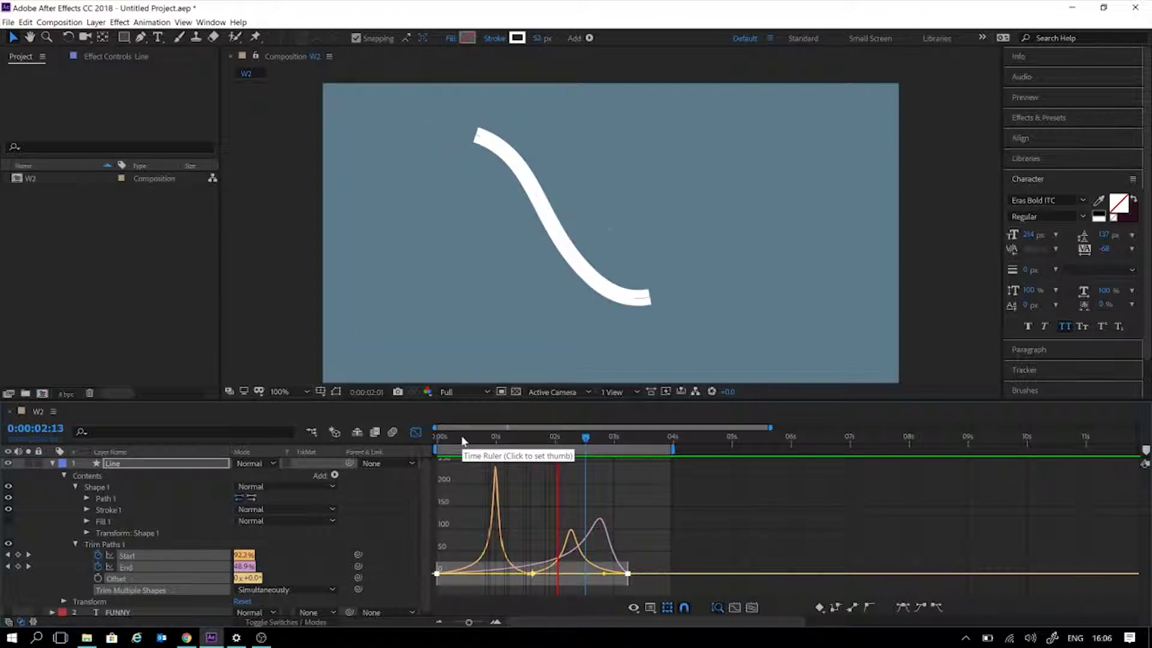
key(space)
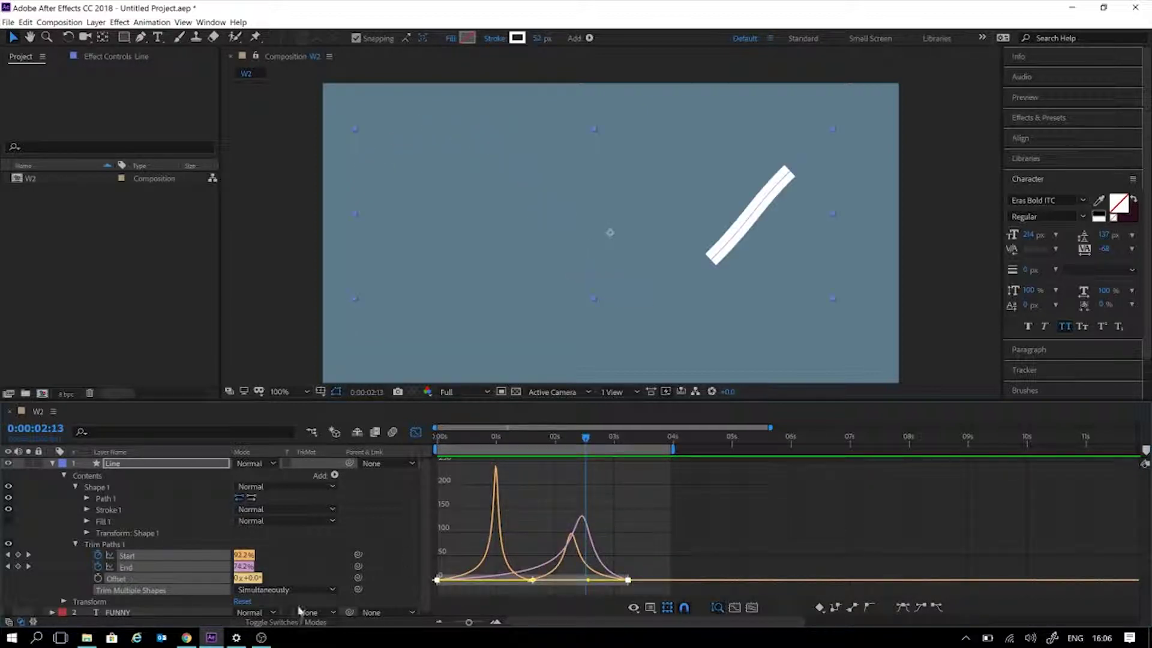
Isolate the End speed curve and shorten its first keyframe's easing so it peaks at about 0:00:01:20, previewing the motion
click(680, 517)
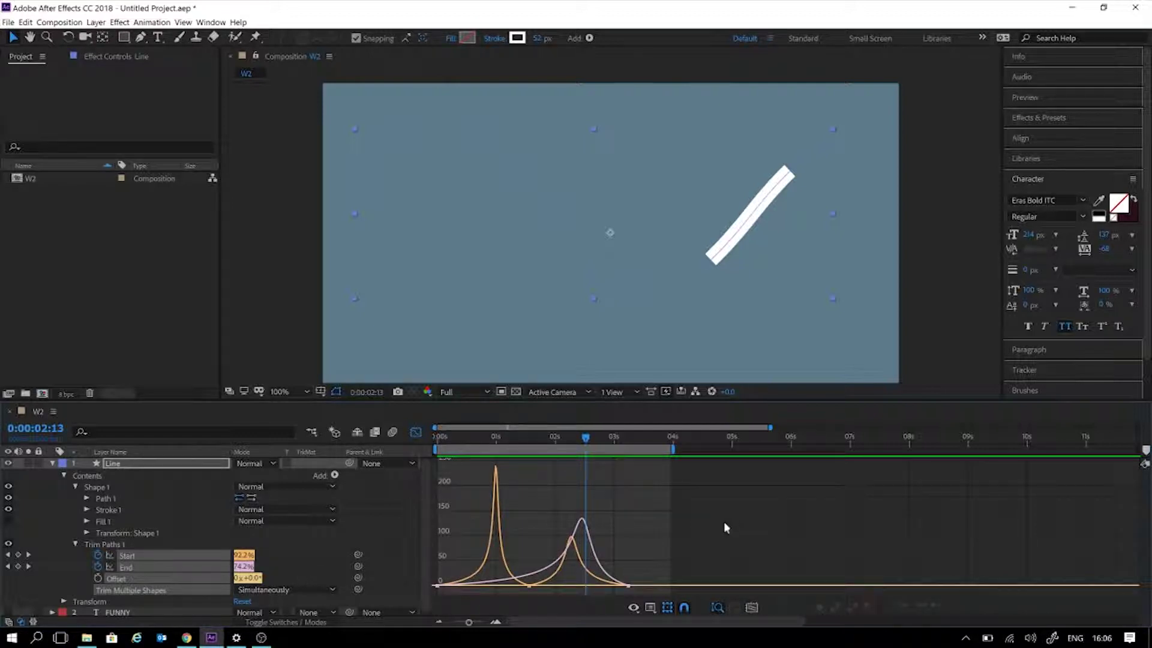
click(301, 575)
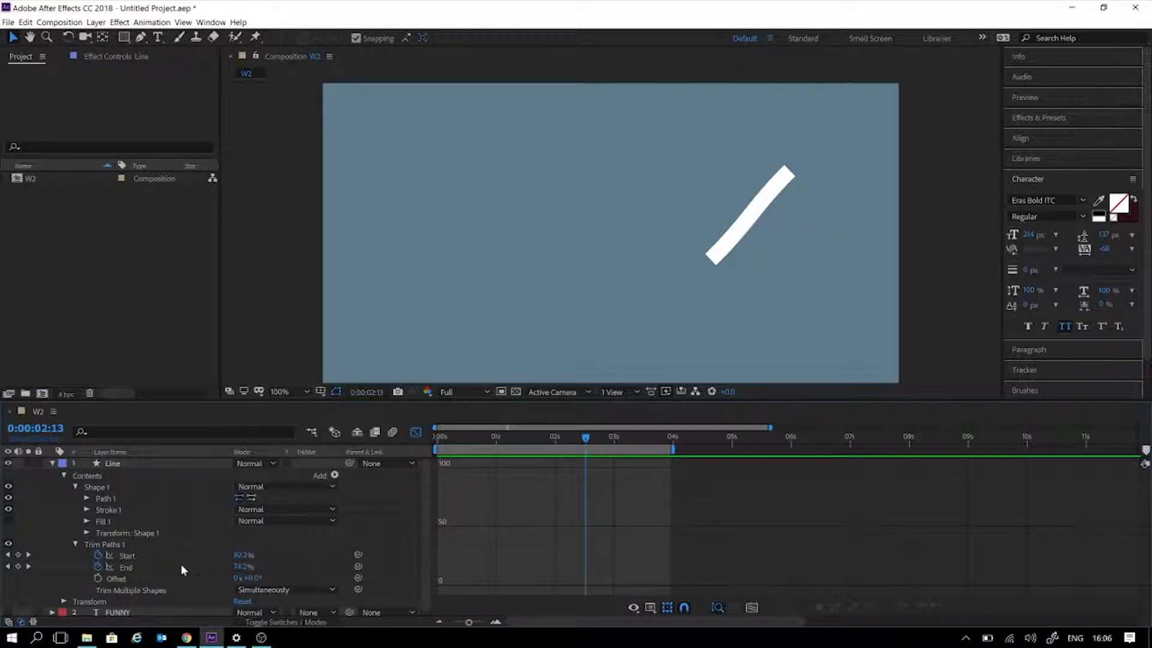
click(230, 568)
drag(636, 563, 486, 585)
drag(478, 439, 434, 455)
key(space)
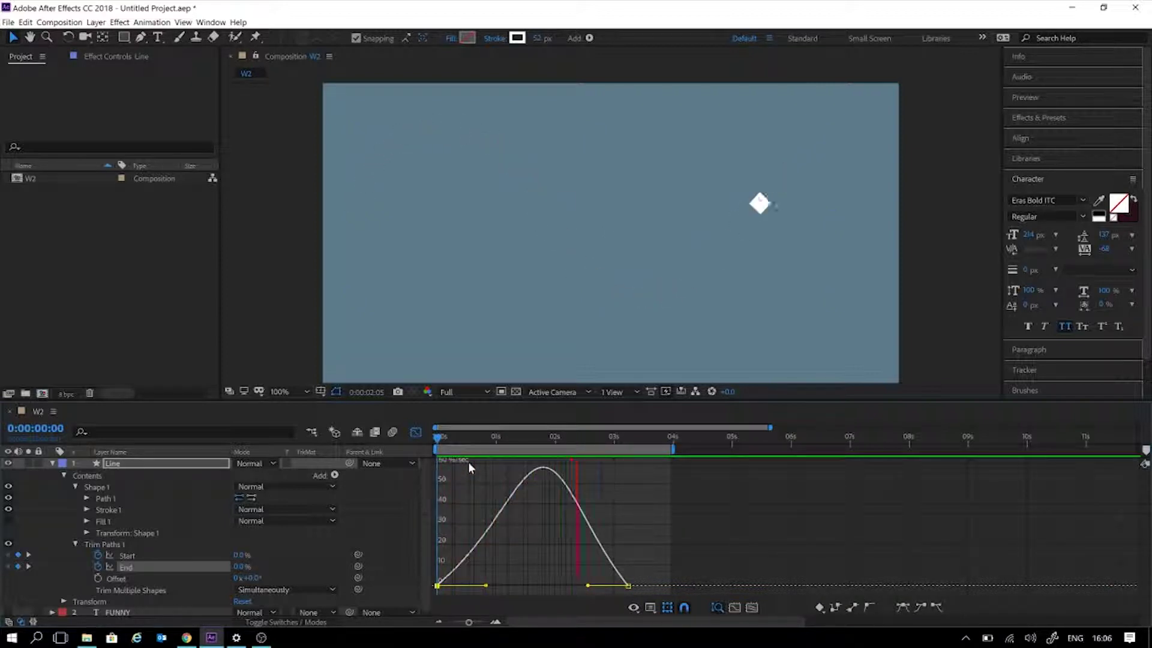
key(space)
Preview the line again and lengthen the last End keyframe's easing so the speed peaks at about 0:00:01:12
drag(523, 438, 368, 459)
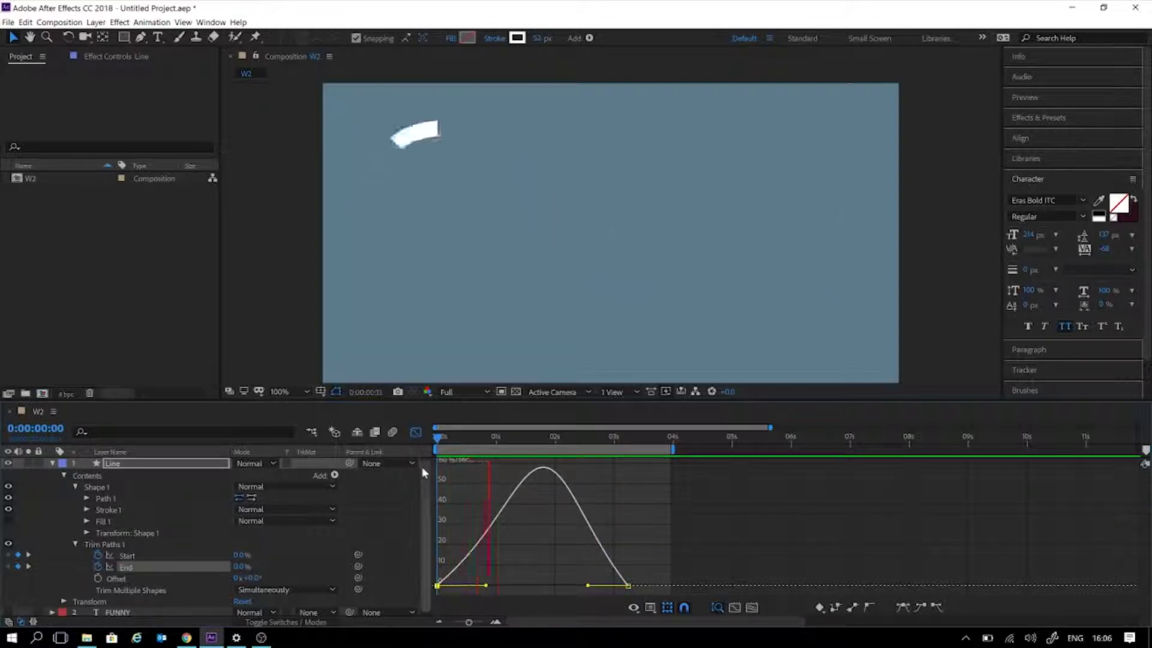
key(space)
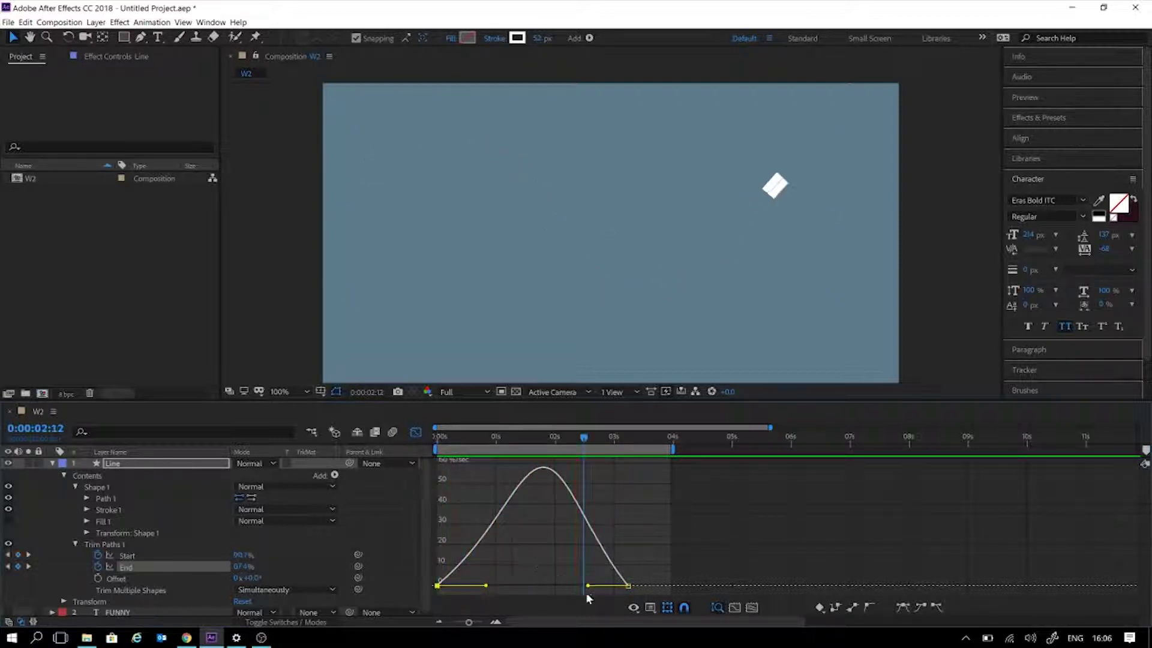
drag(588, 584, 571, 582)
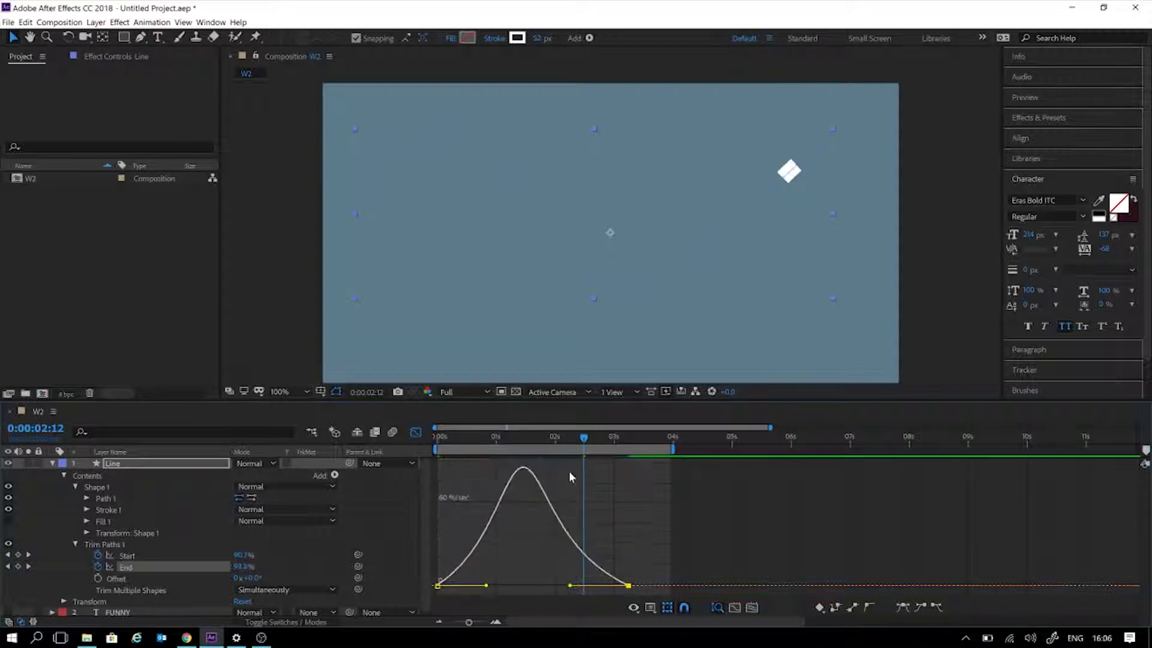
Preview the line animation from the start twice, and examine its shape around 0:00:01:13
drag(539, 444, 443, 445)
key(space)
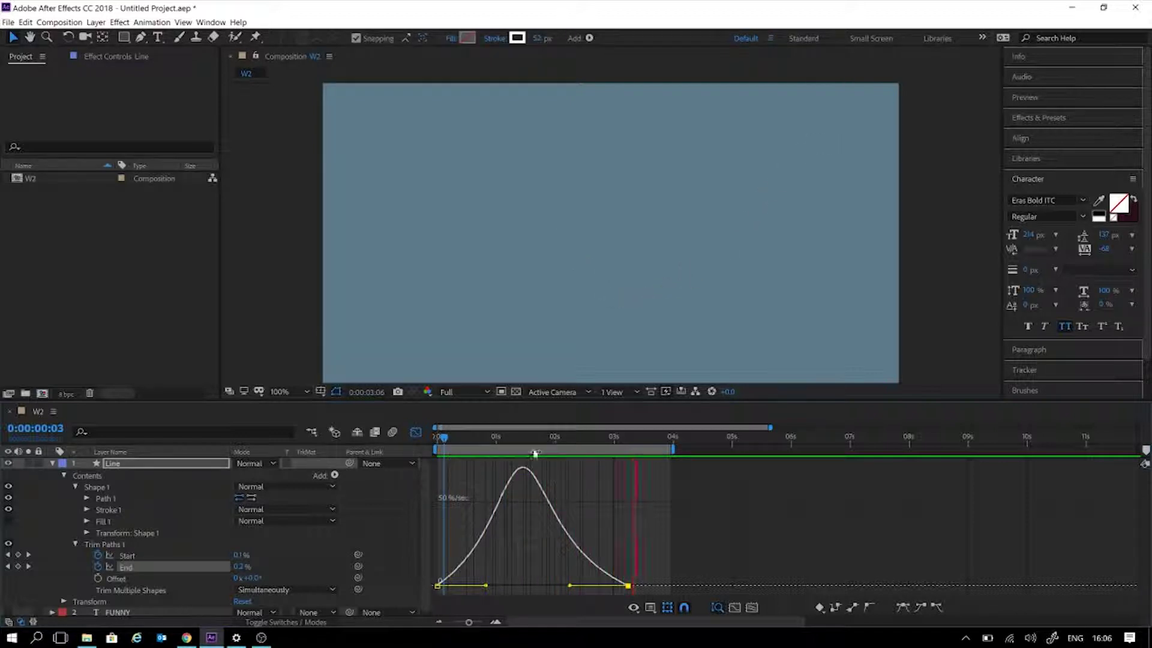
mouse_move(525, 442)
mouse_down()
mouse_move(481, 439)
mouse_move(533, 447)
mouse_move(521, 446)
mouse_up()
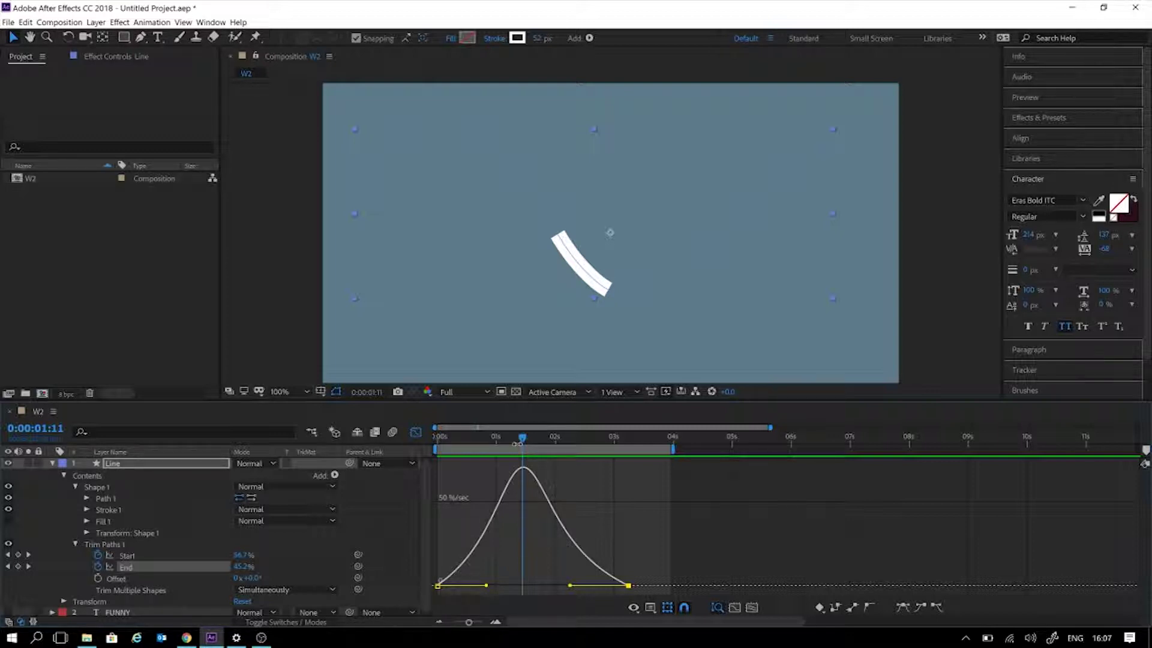
drag(497, 439, 433, 451)
key(space)
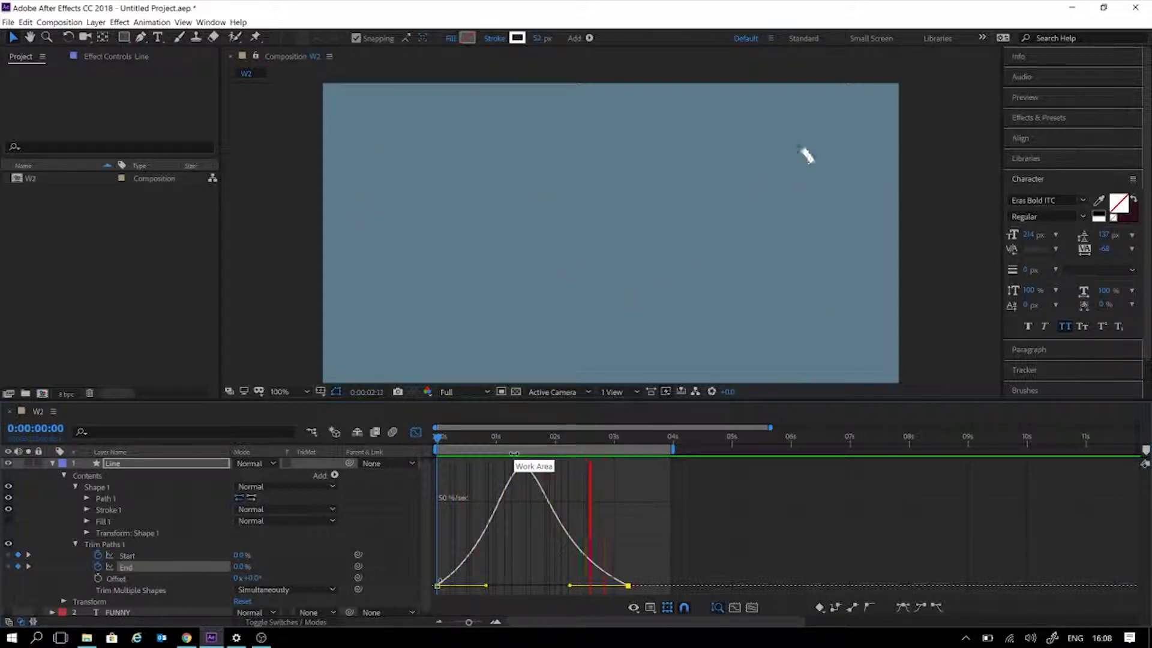
key(space)
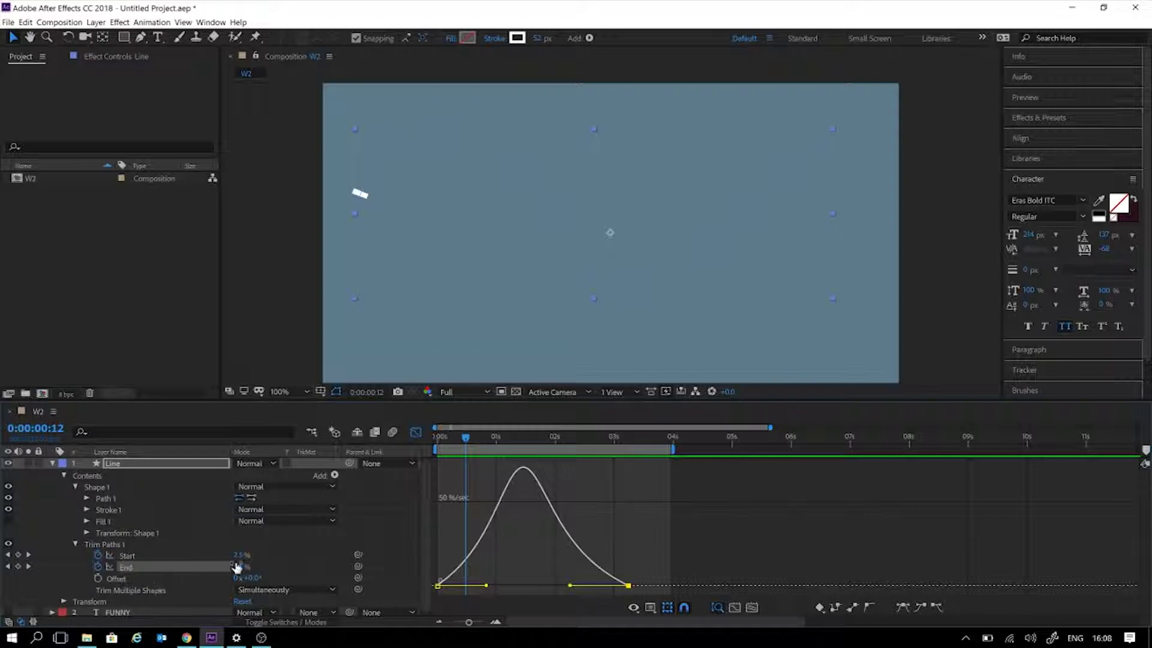
drag(459, 447, 527, 459)
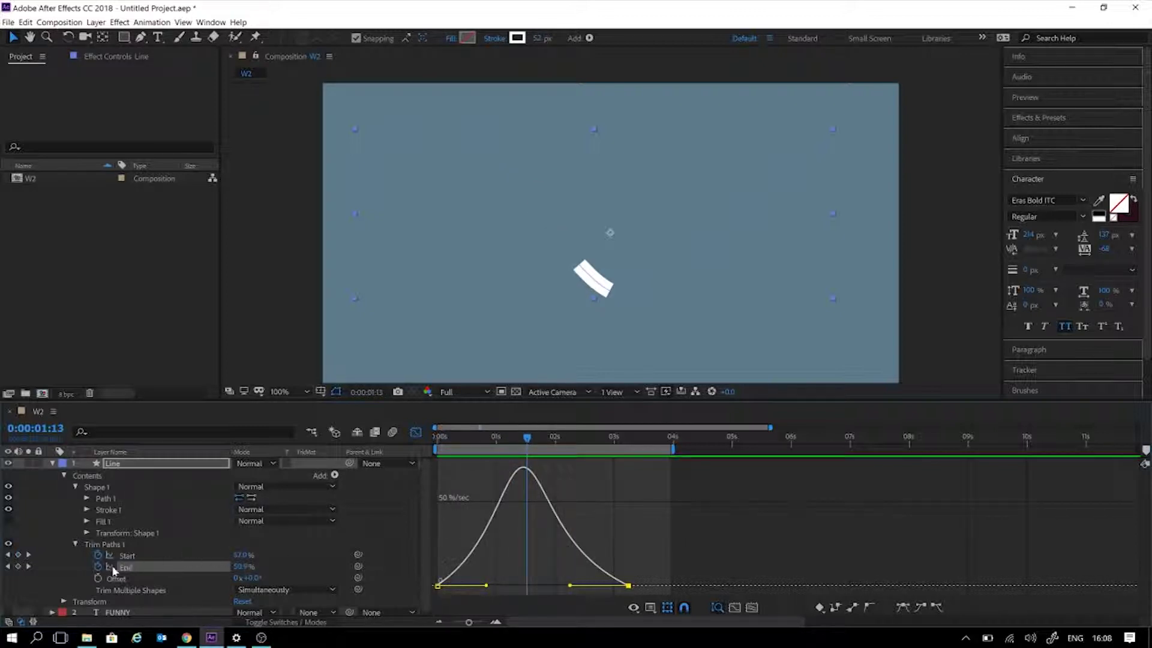
Collapse the Trim Paths properties, leave the graph view for the layer bars, and preview the line from the start
click(75, 543)
click(180, 590)
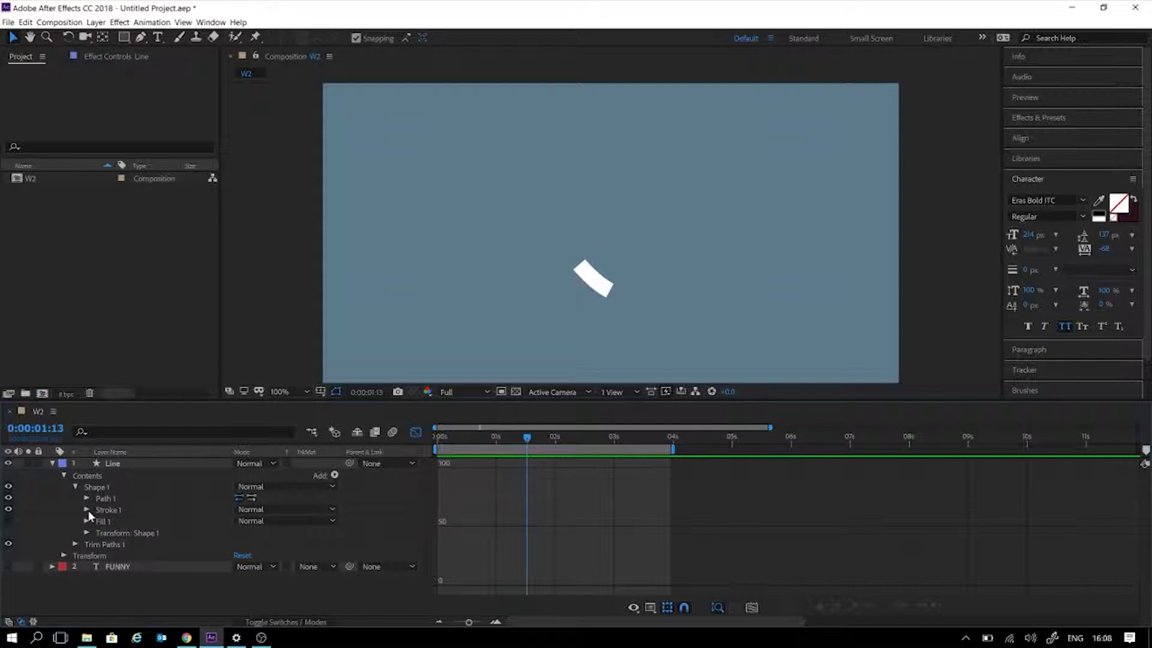
click(418, 433)
mouse_move(435, 438)
mouse_down()
mouse_move(454, 438)
mouse_move(425, 441)
mouse_up()
key(space)
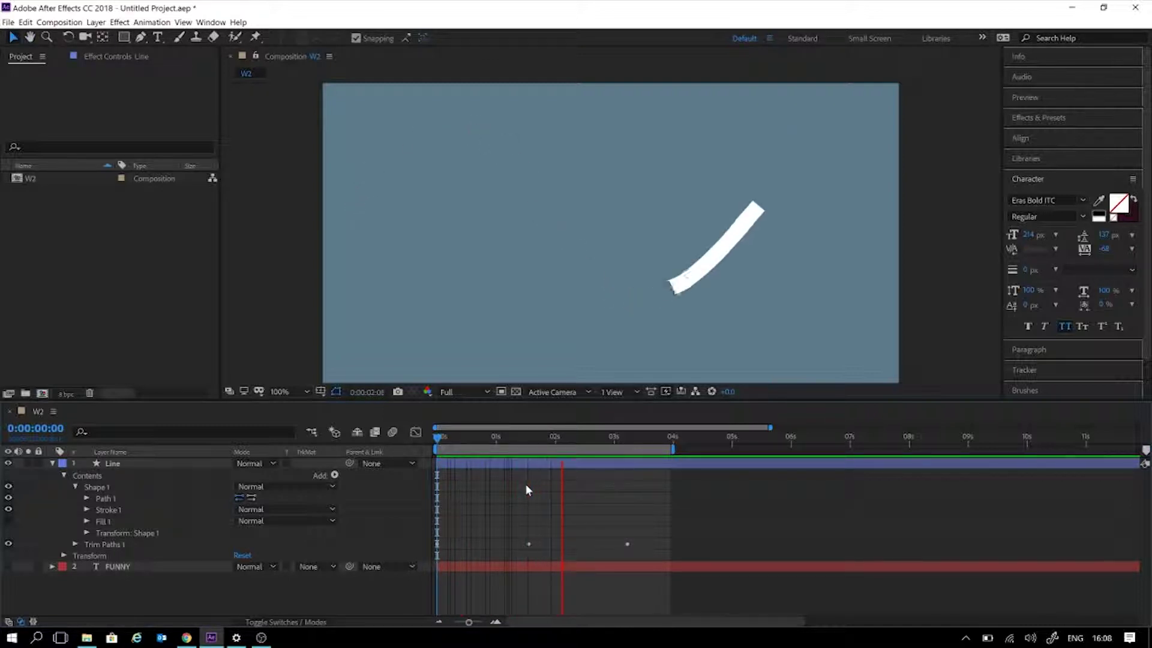
key(space)
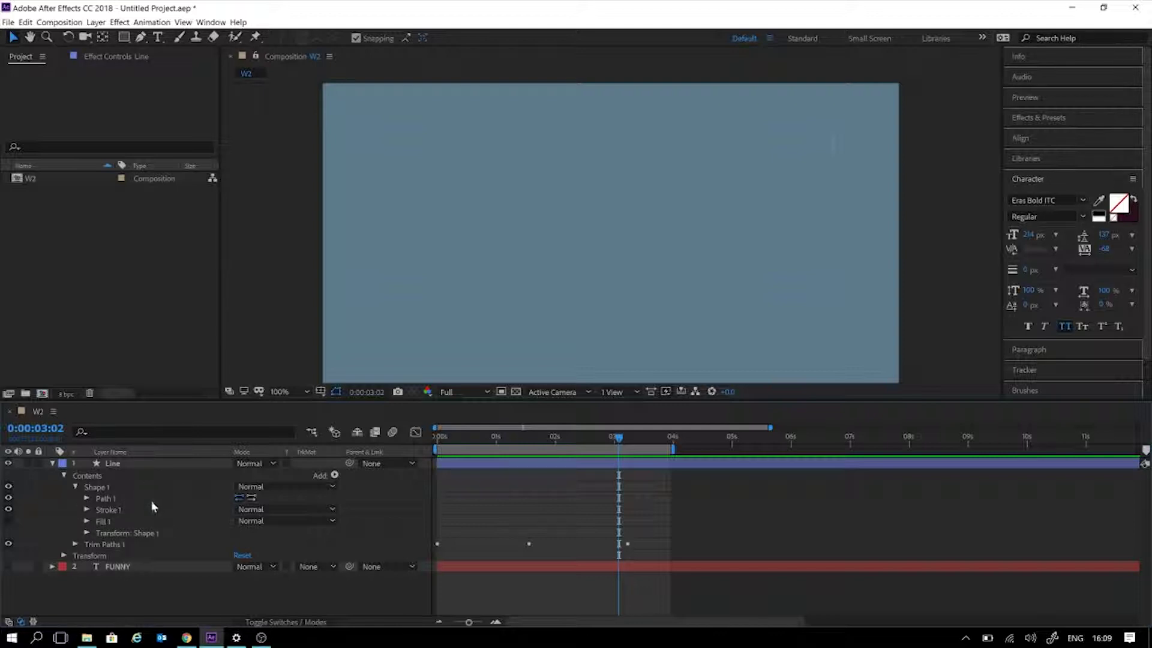
Set the line cap of Stroke 1 to Round Cap and check the rounded ends at several times in the animation
click(87, 510)
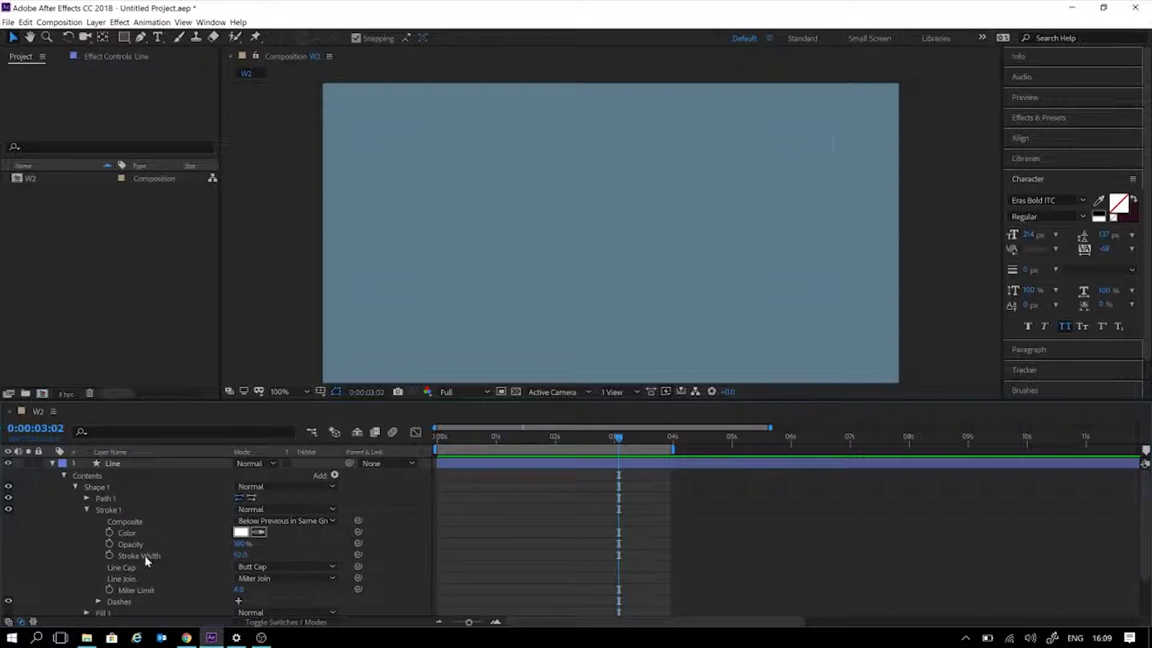
click(521, 439)
drag(532, 439, 523, 439)
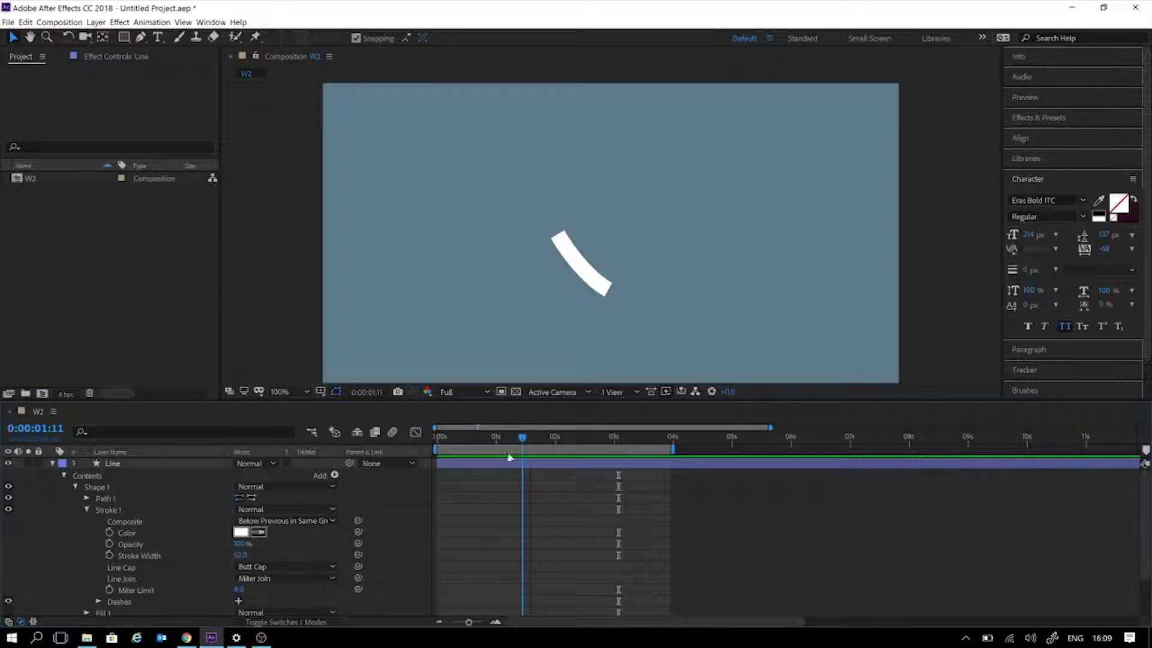
click(261, 571)
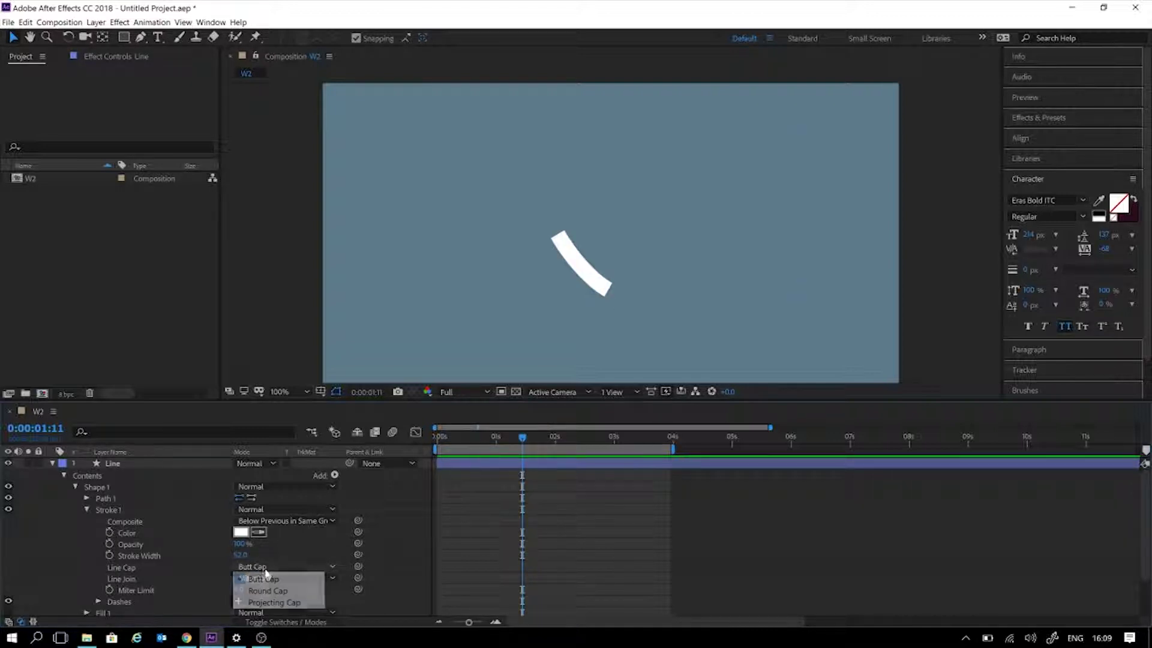
click(269, 591)
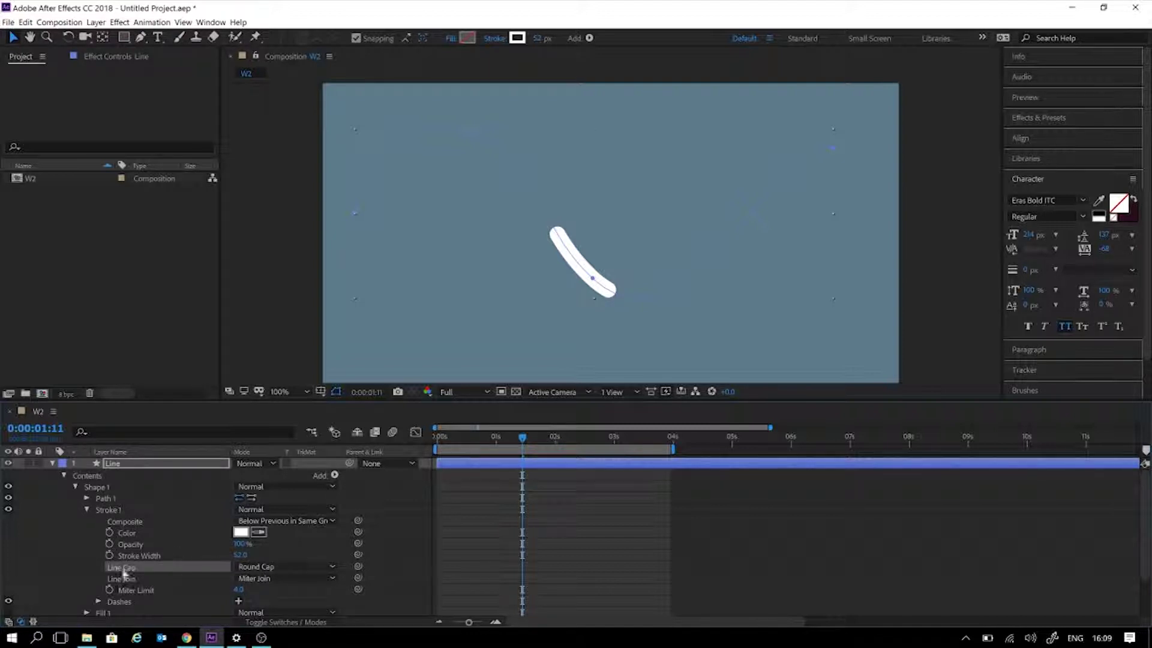
click(263, 570)
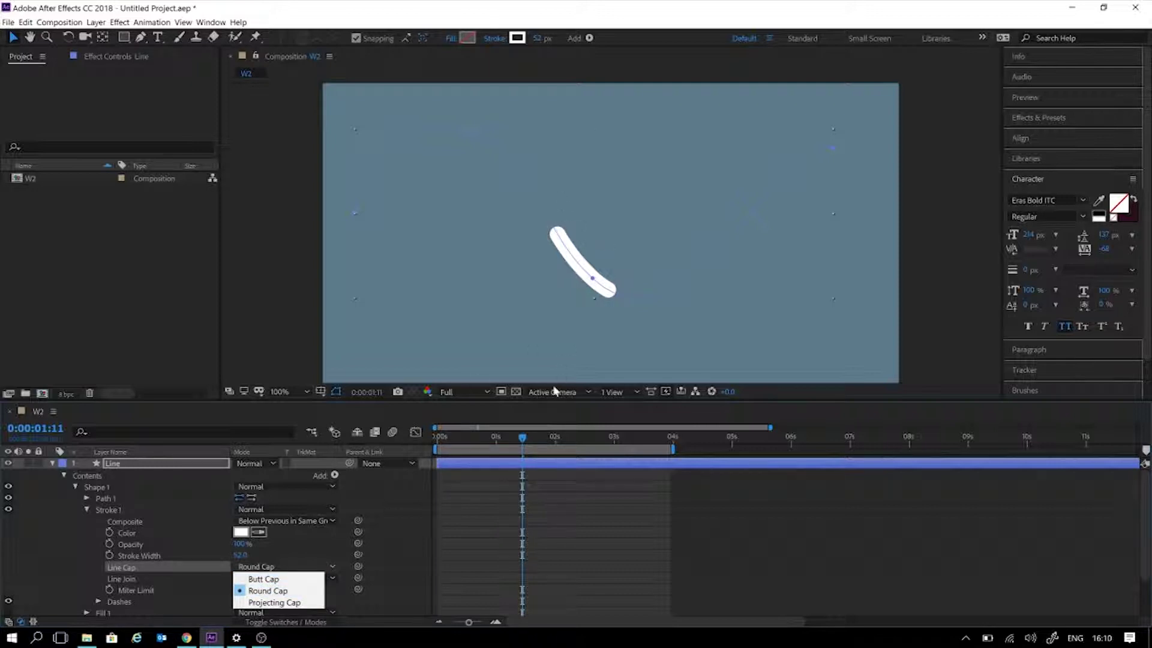
mouse_move(481, 438)
mouse_down()
mouse_move(431, 439)
mouse_move(482, 438)
mouse_up()
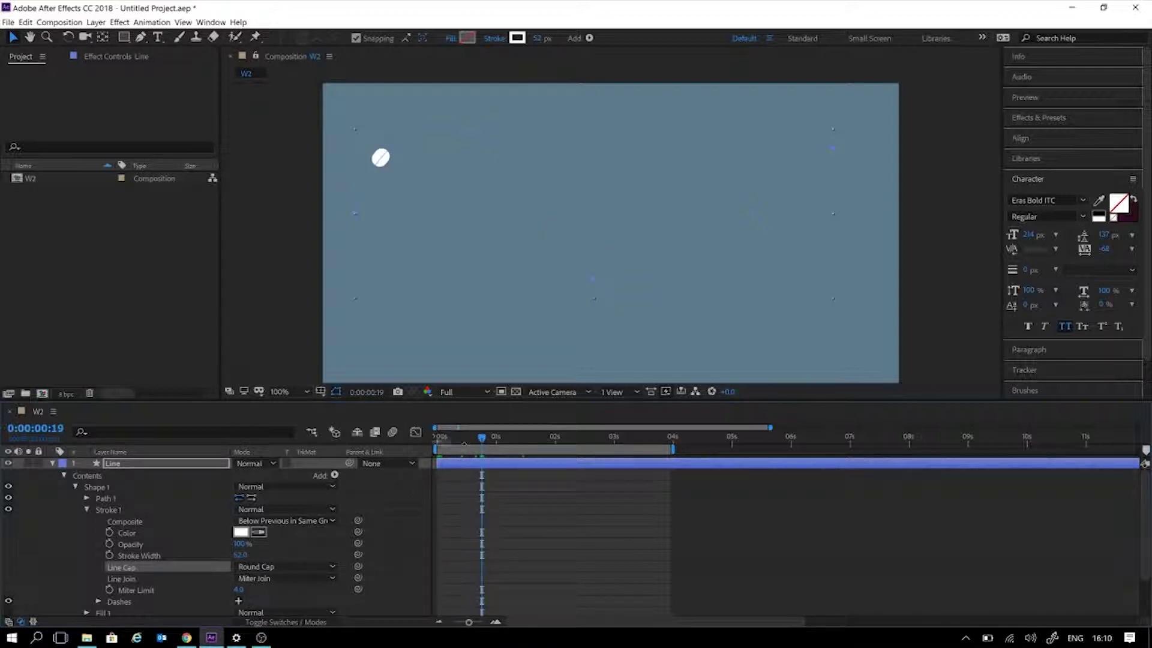
click(440, 438)
drag(452, 437, 565, 452)
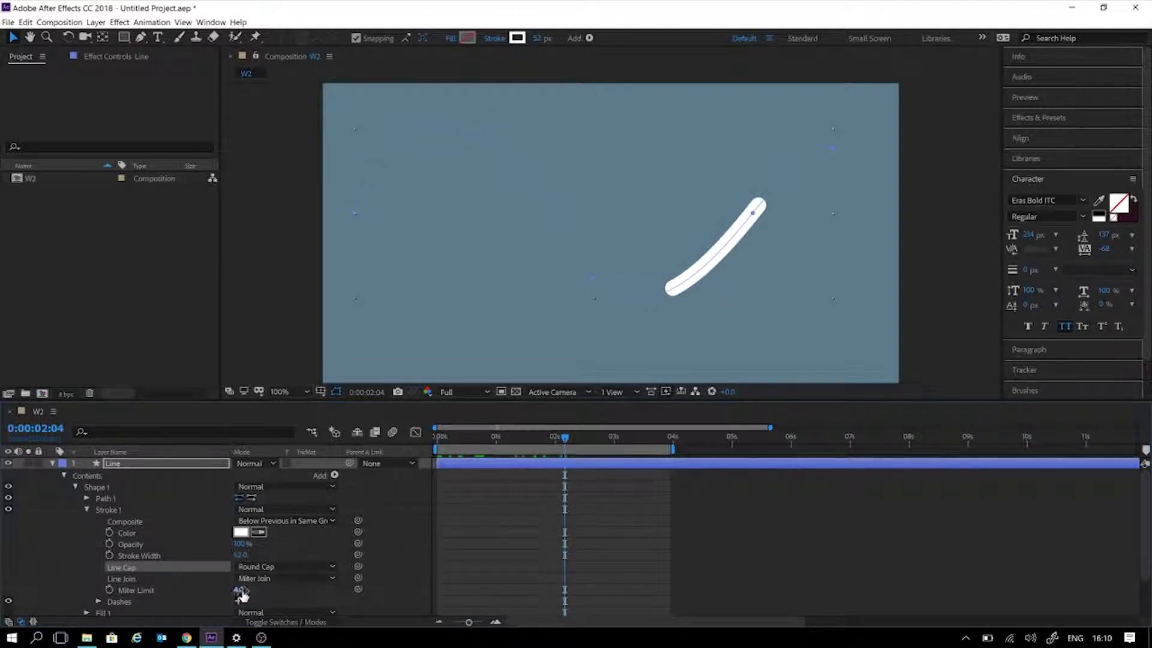
Try the Bevel Join and Round Join options for the stroke's line join, and return it to Miter Join
click(255, 579)
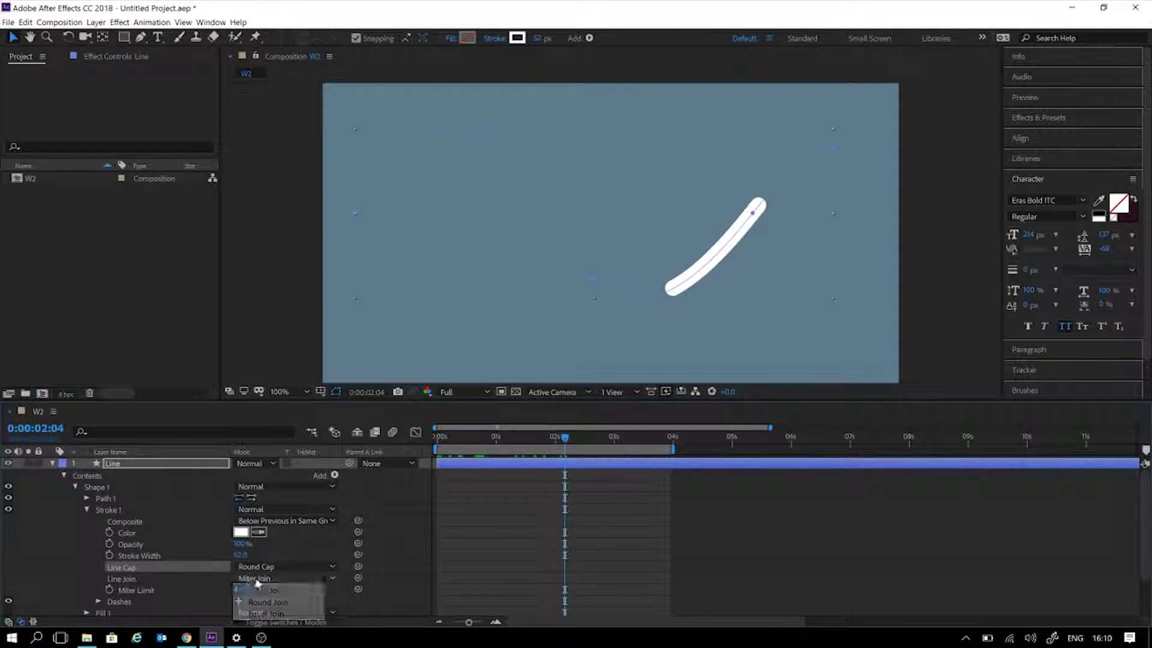
click(273, 614)
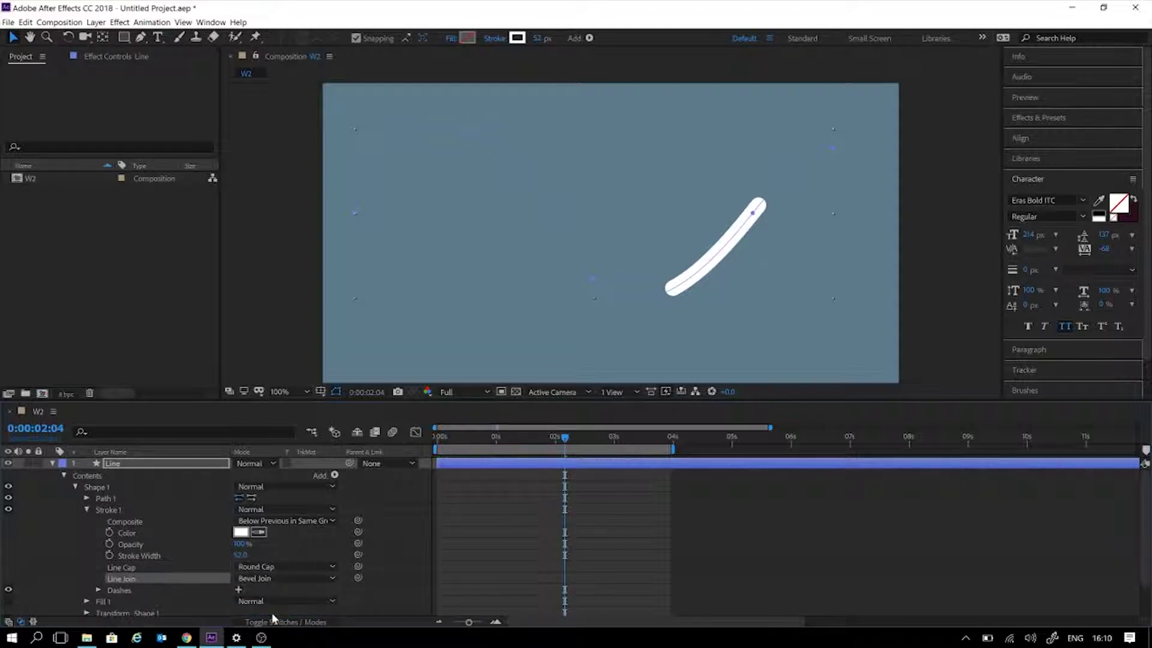
click(263, 578)
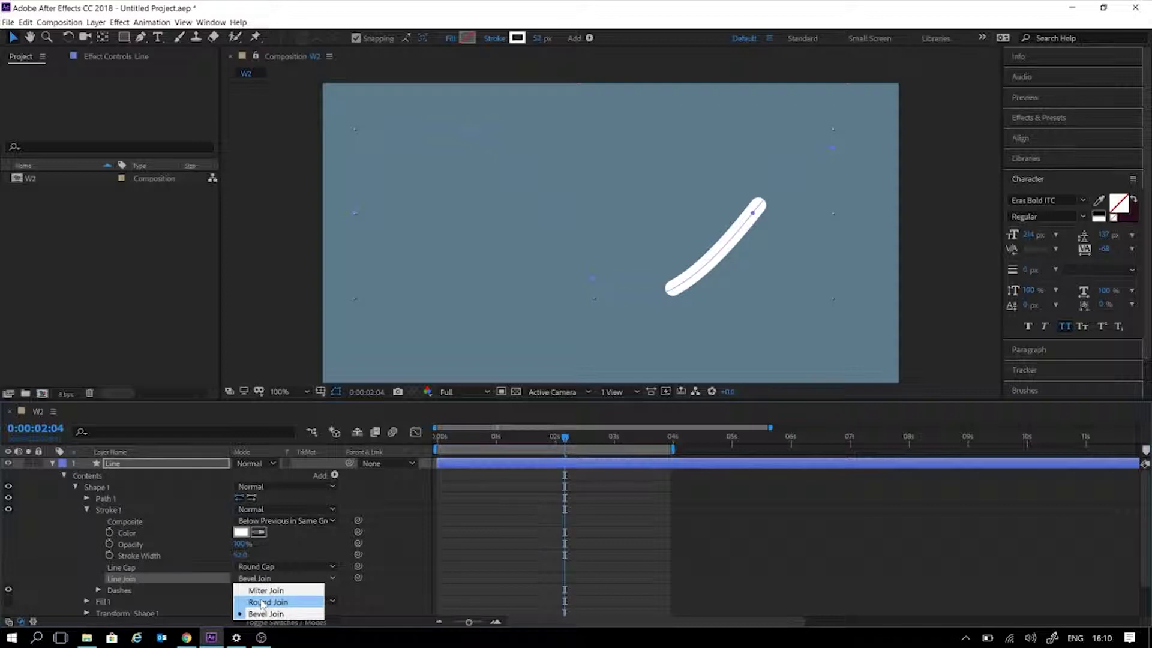
click(262, 602)
click(255, 579)
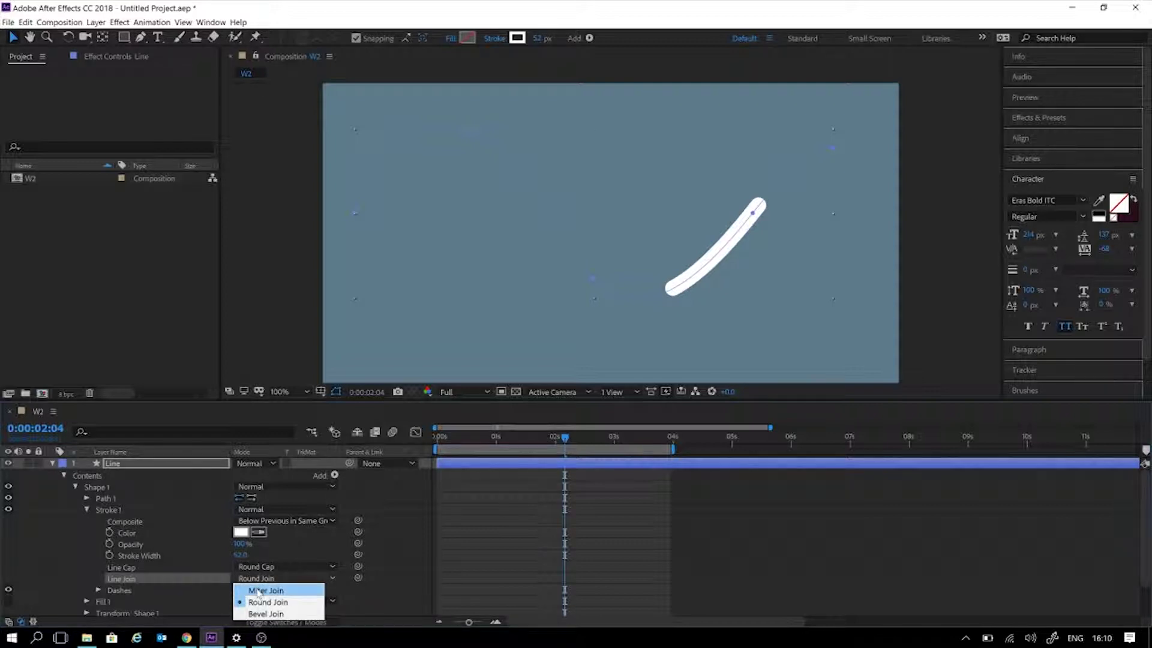
click(258, 592)
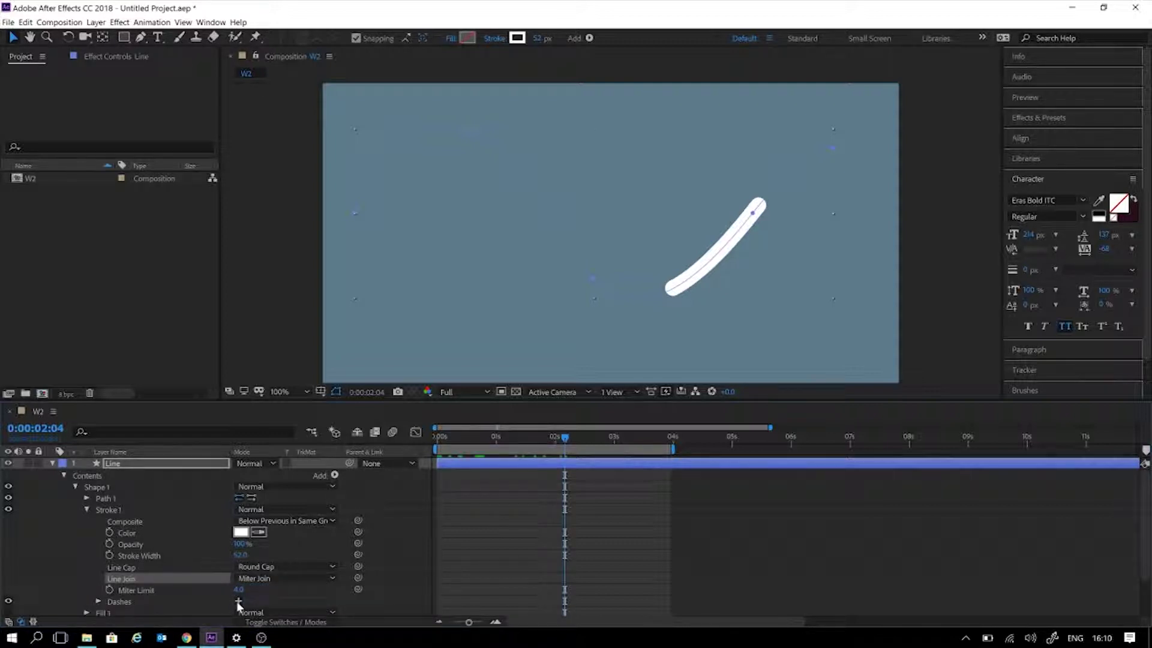
Add dashes to the stroke with a Dash value of 75, and preview the dashed line from the start
click(237, 601)
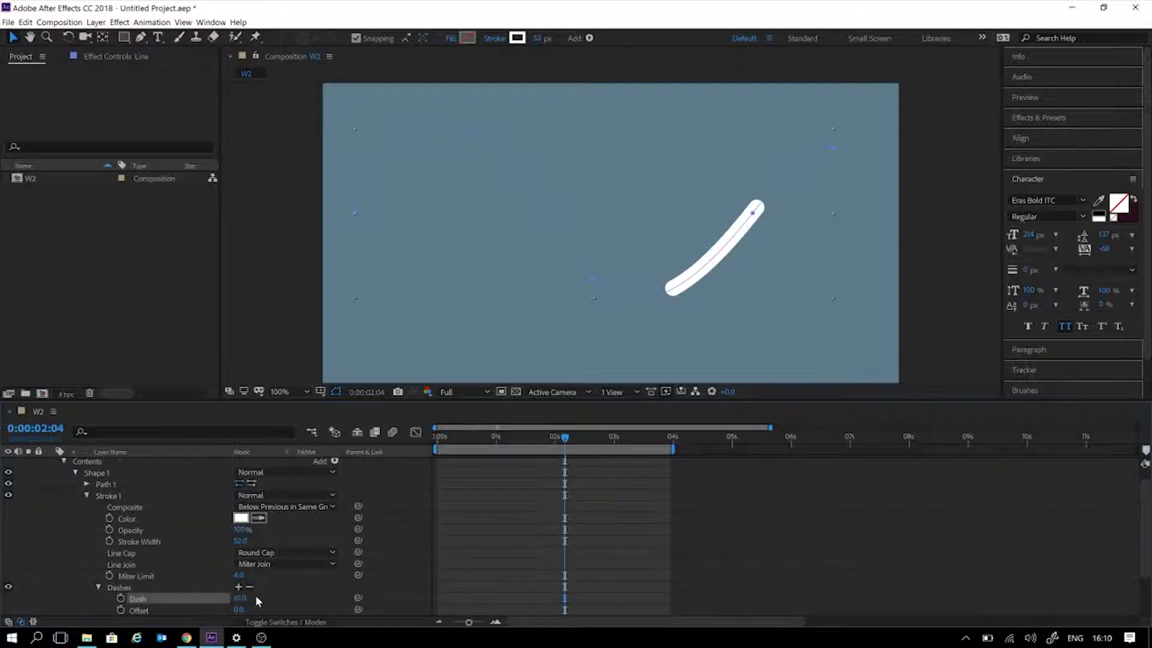
scroll(257, 602, down, 1)
drag(241, 566, 292, 575)
drag(466, 437, 363, 431)
key(space)
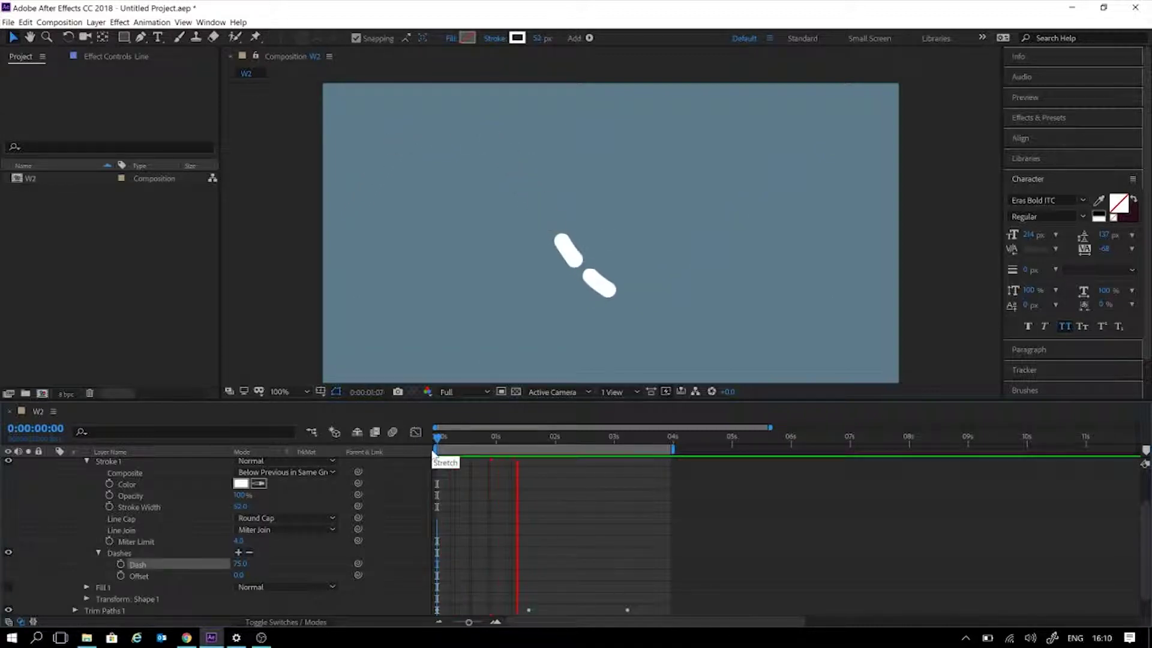
key(space)
key(space)
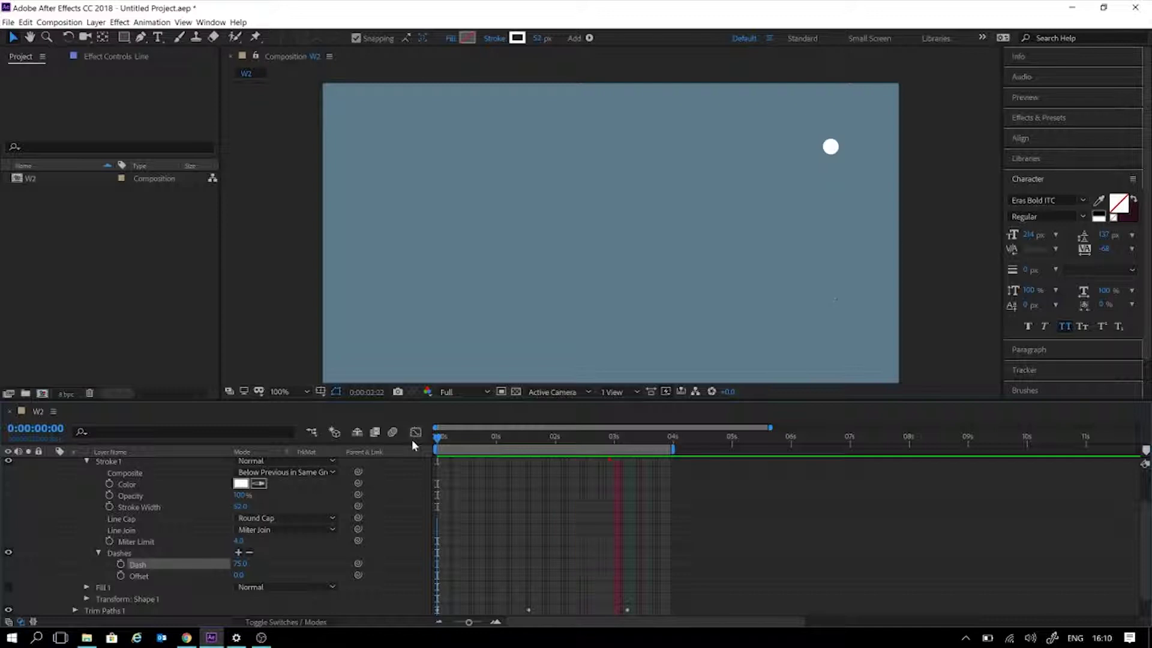
key(space)
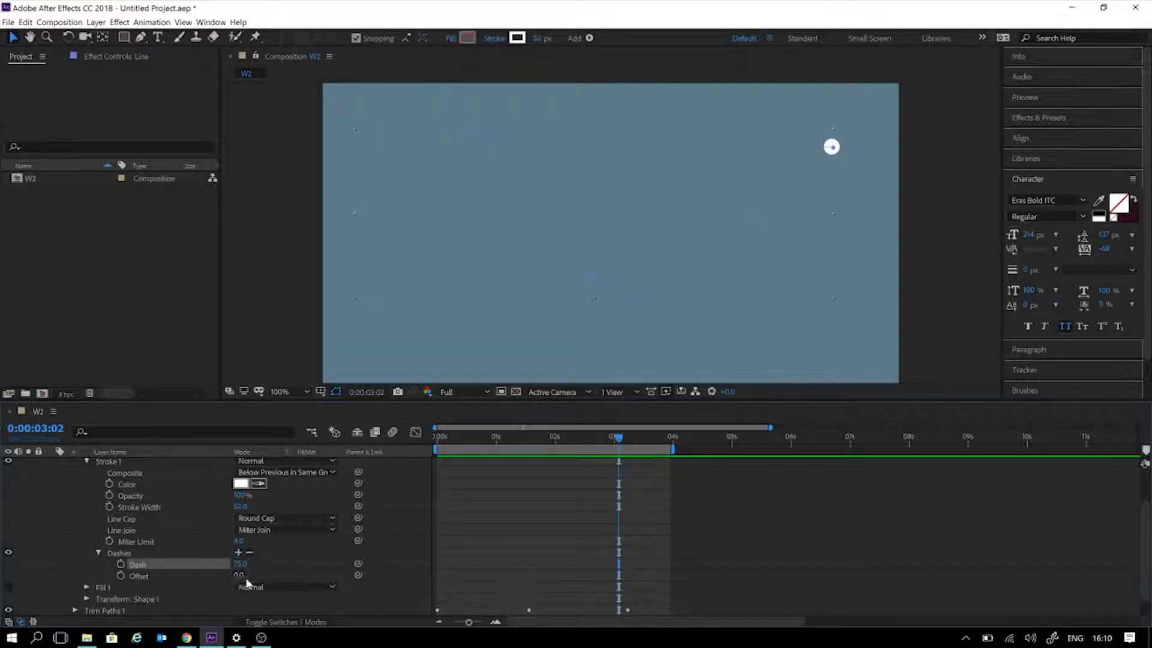
Set the dash Offset of the stroke to 108 and preview the animation from the start
mouse_move(575, 442)
mouse_down()
mouse_move(526, 442)
mouse_move(551, 444)
mouse_up()
mouse_move(240, 577)
mouse_down()
mouse_move(321, 550)
mouse_move(266, 555)
mouse_move(303, 548)
mouse_move(280, 552)
mouse_move(290, 551)
mouse_up()
drag(436, 450, 362, 451)
key(space)
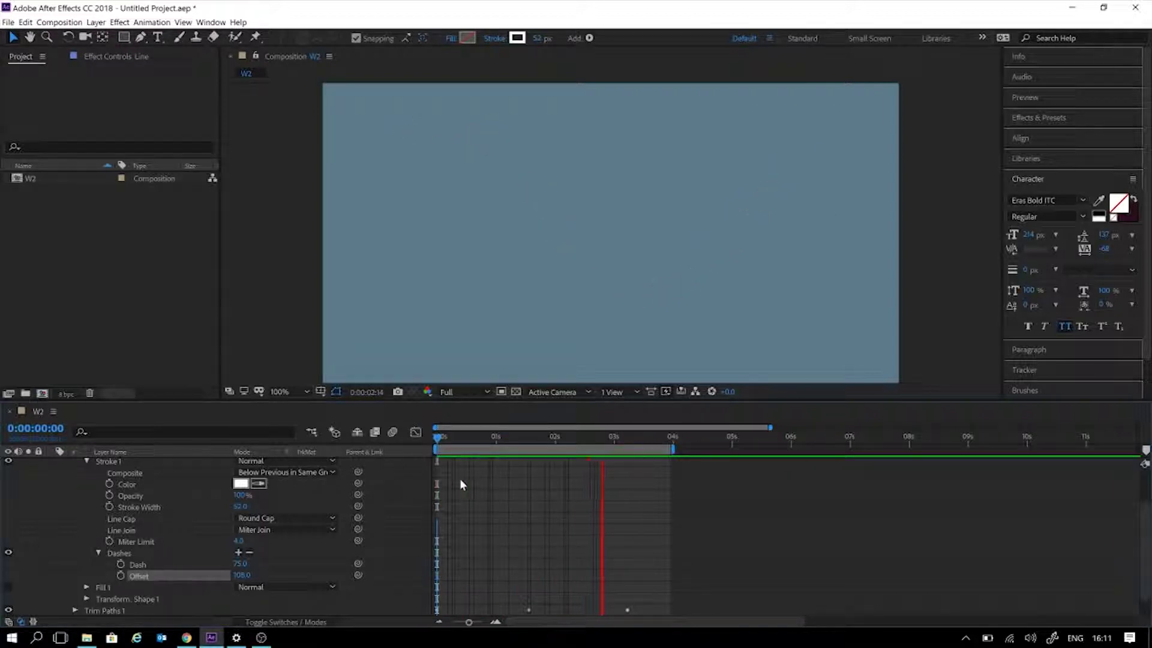
key(space)
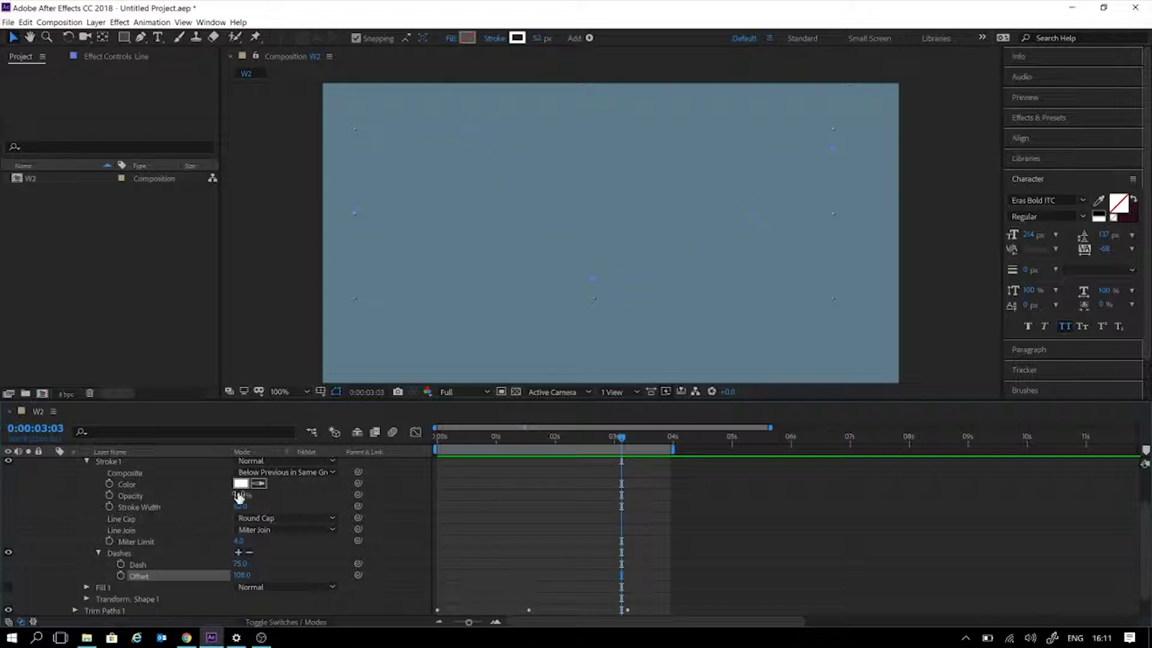
Try a lower stroke opacity at 0:00:01:10 and undo it, and open the stroke colour picker and cancel it
mouse_move(489, 439)
mouse_down()
mouse_move(465, 441)
mouse_move(520, 447)
mouse_up()
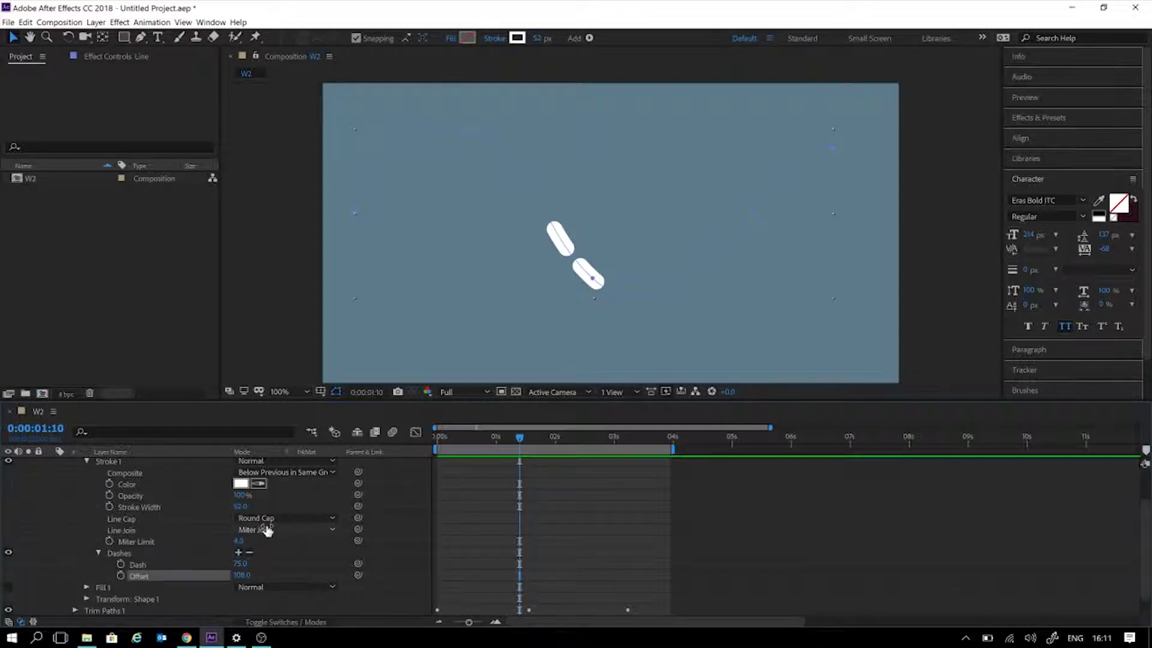
scroll(257, 531, up, 3)
scroll(253, 538, down, 3)
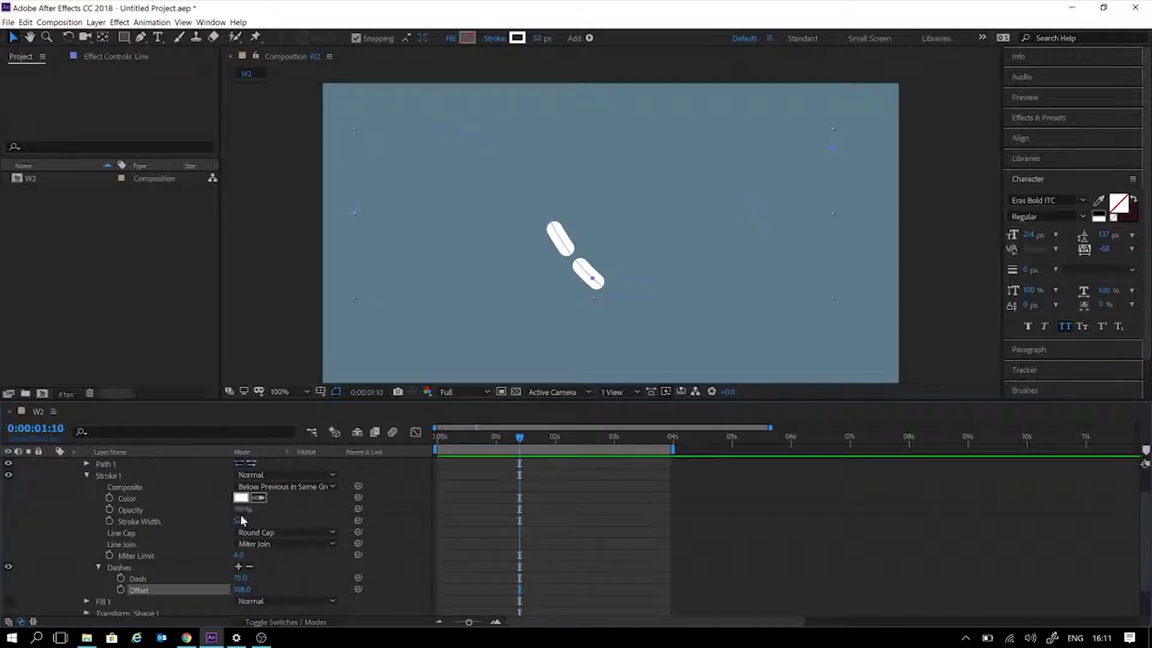
drag(239, 511, 277, 509)
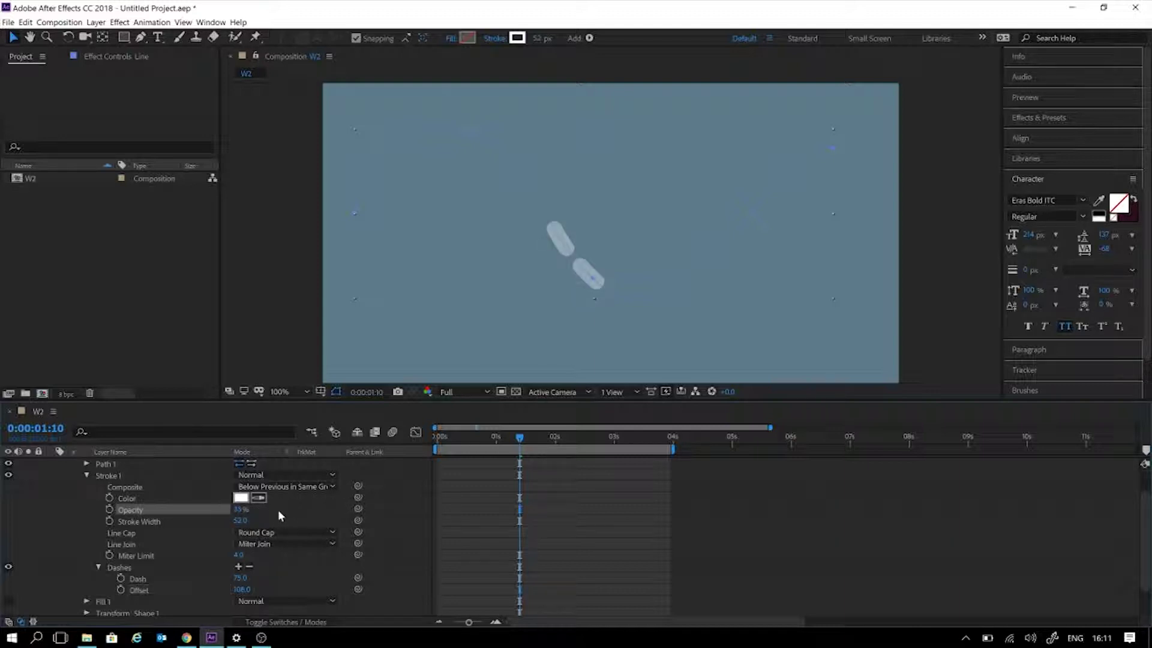
key(ctrl+z)
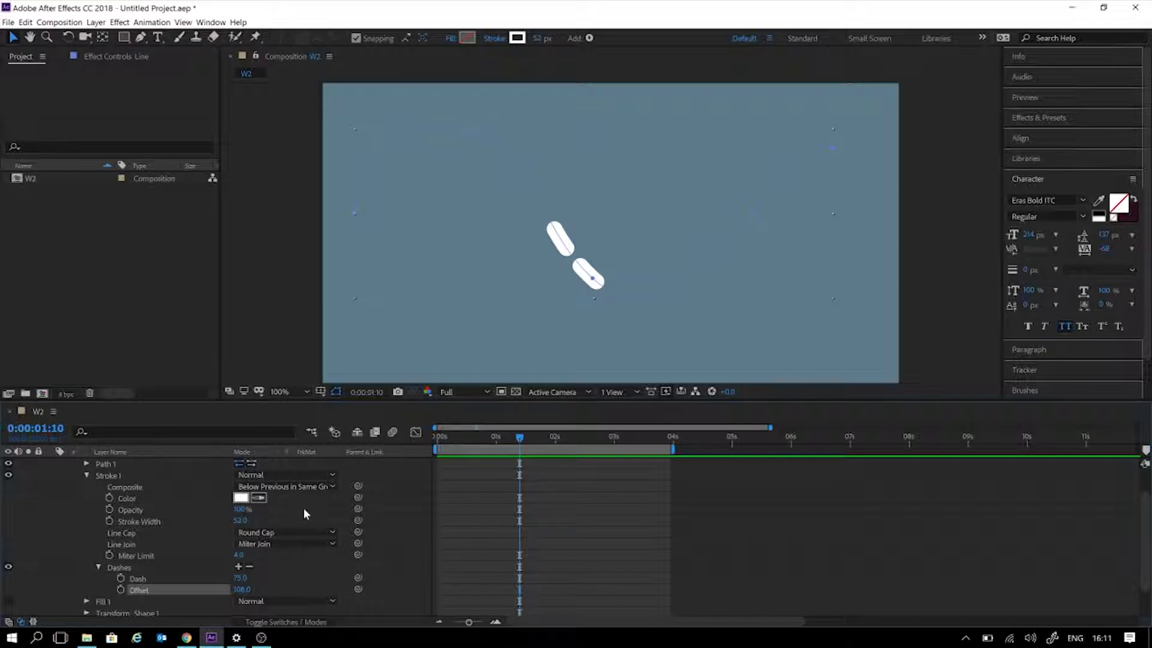
click(240, 498)
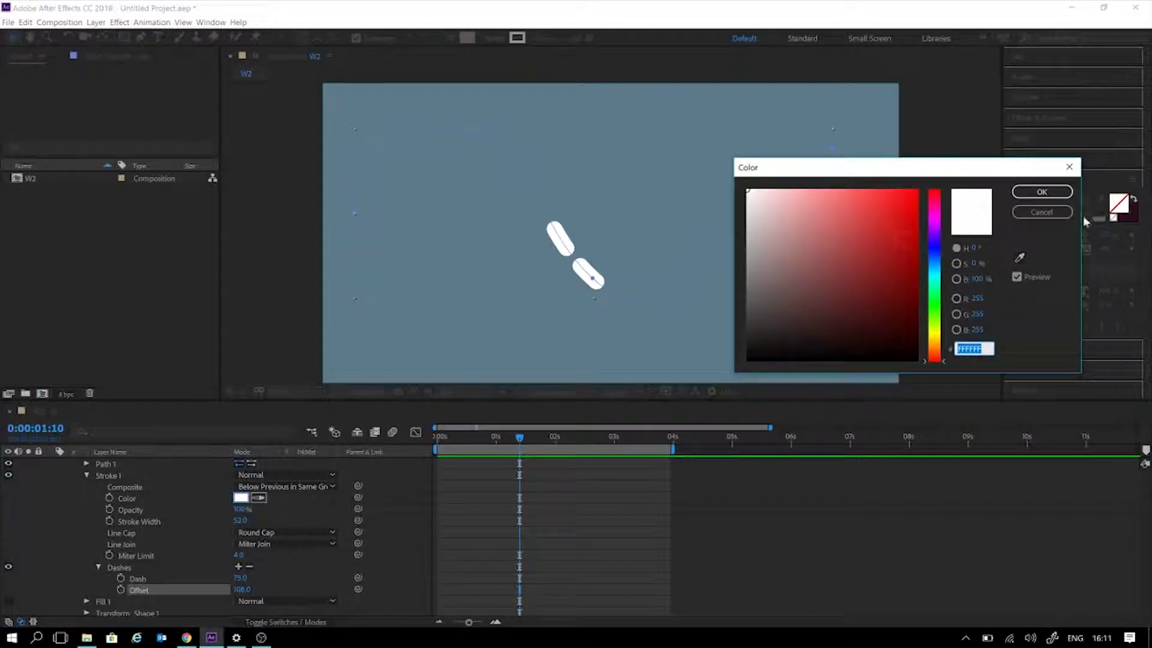
click(1042, 212)
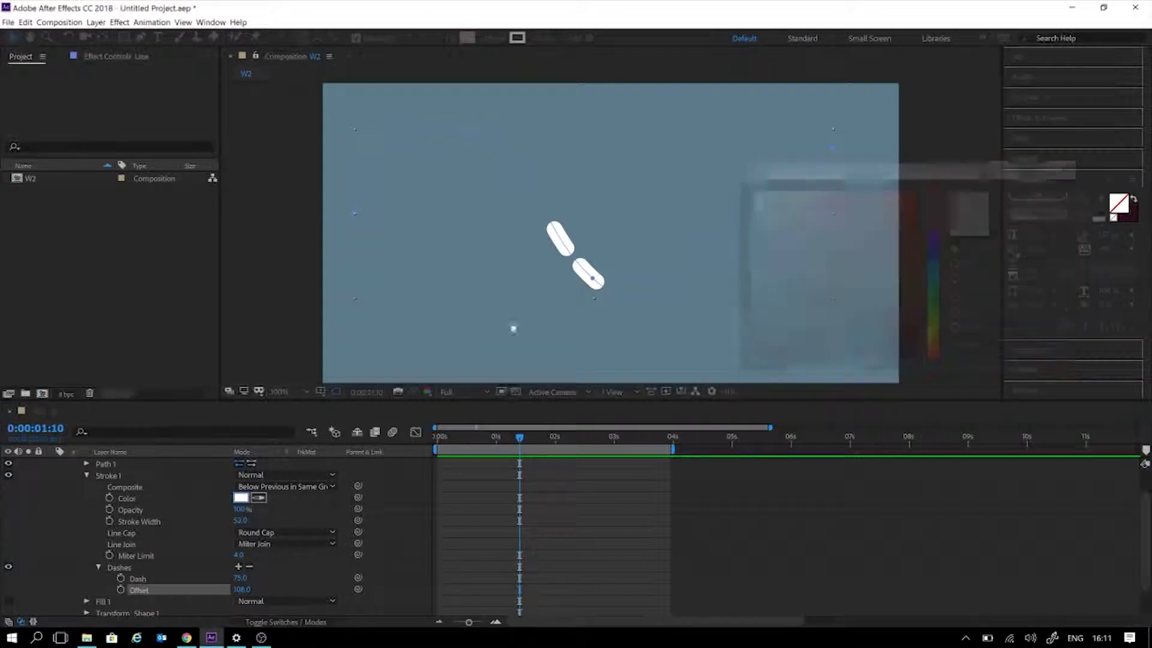
Change the line's stroke from a solid colour to a linear gradient and preview the animation from the start
click(493, 41)
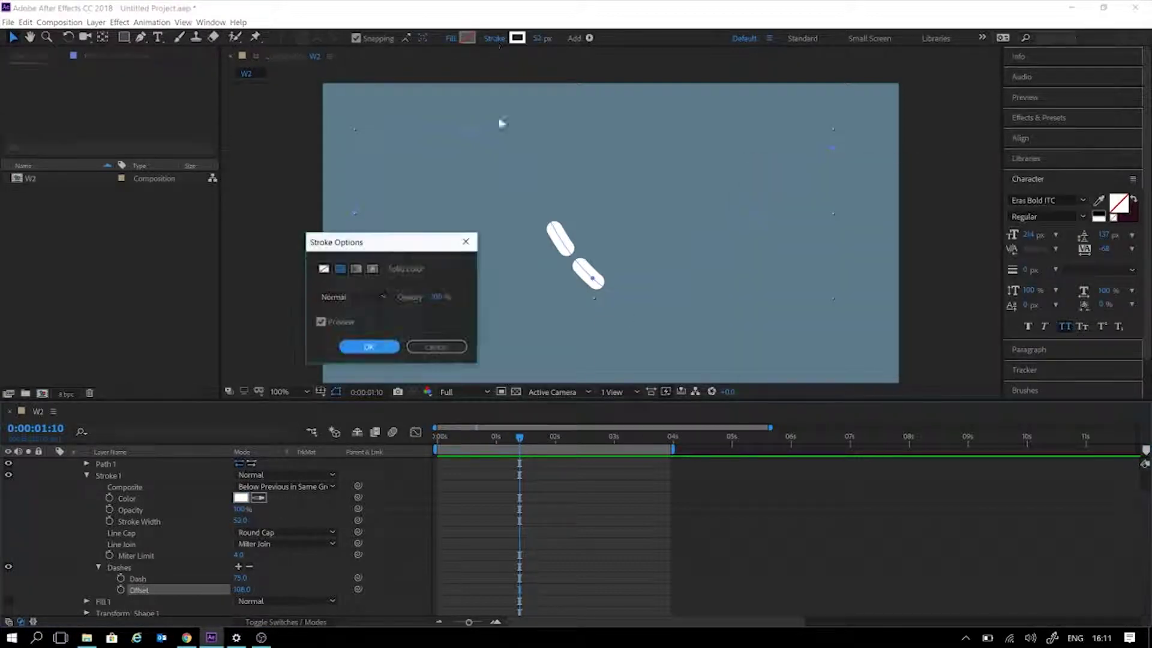
click(356, 268)
click(369, 347)
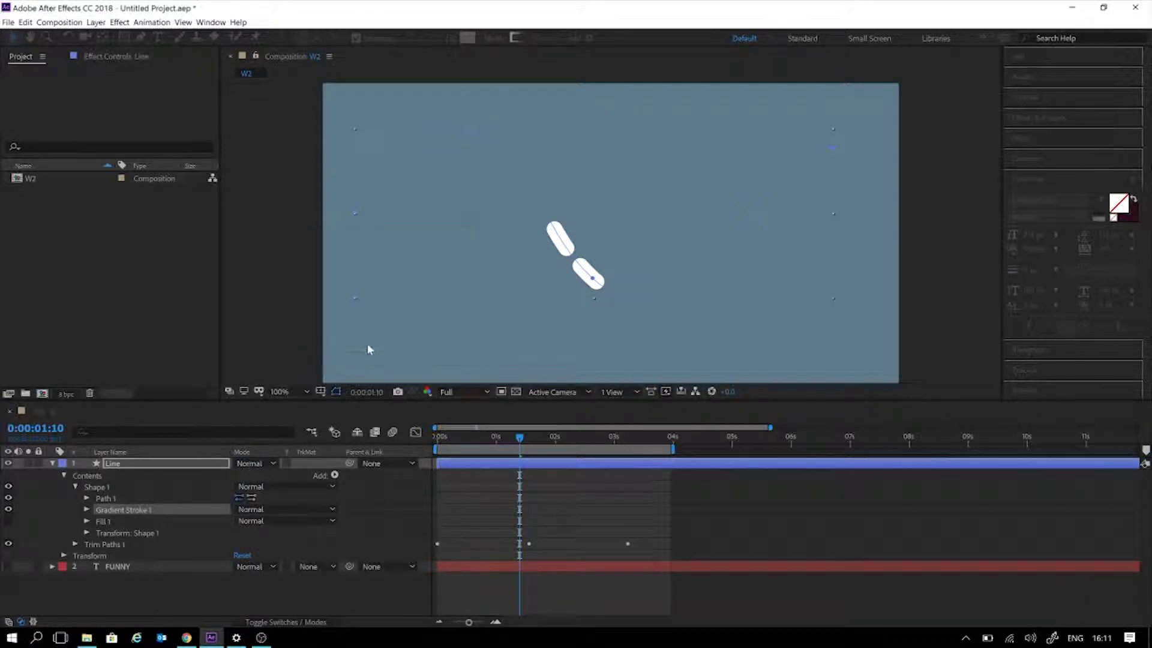
click(484, 437)
drag(451, 437, 403, 445)
key(space)
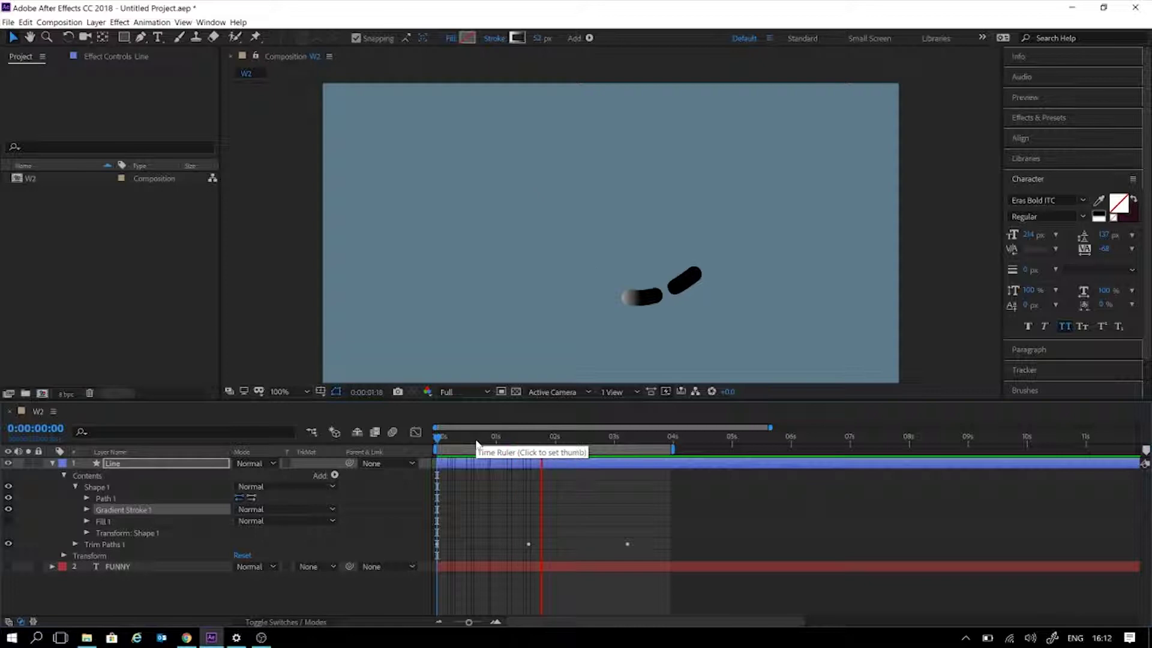
Undo the gradient stroke so the line is solid white again, and preview the dashed line from the start
key(space)
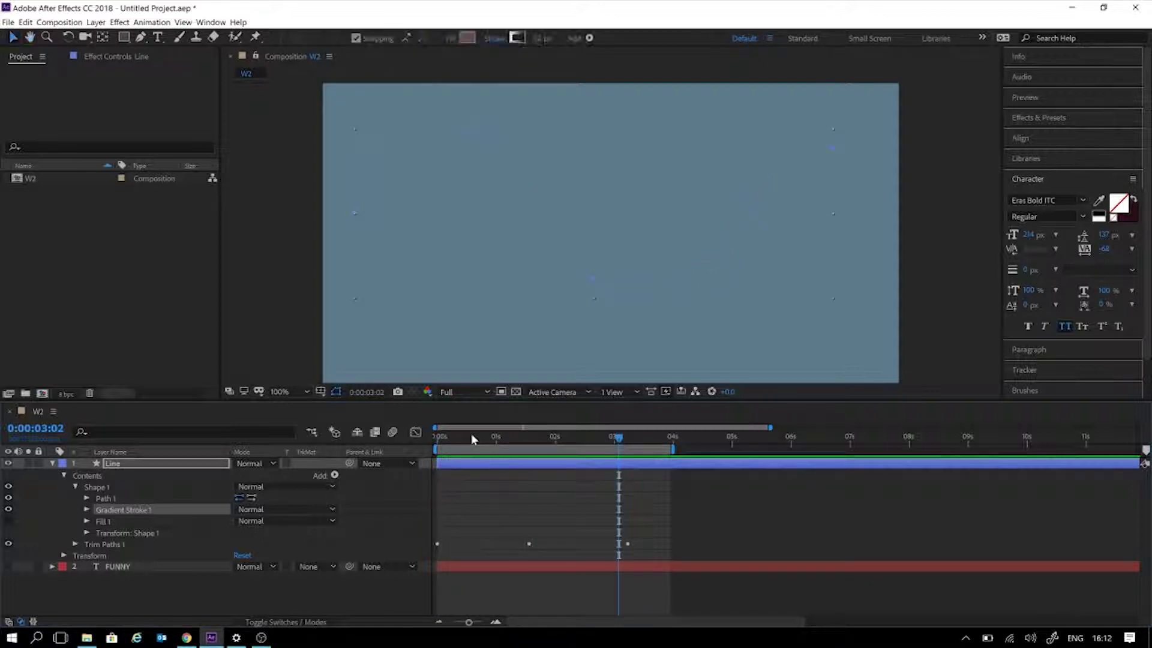
key(ctrl+z)
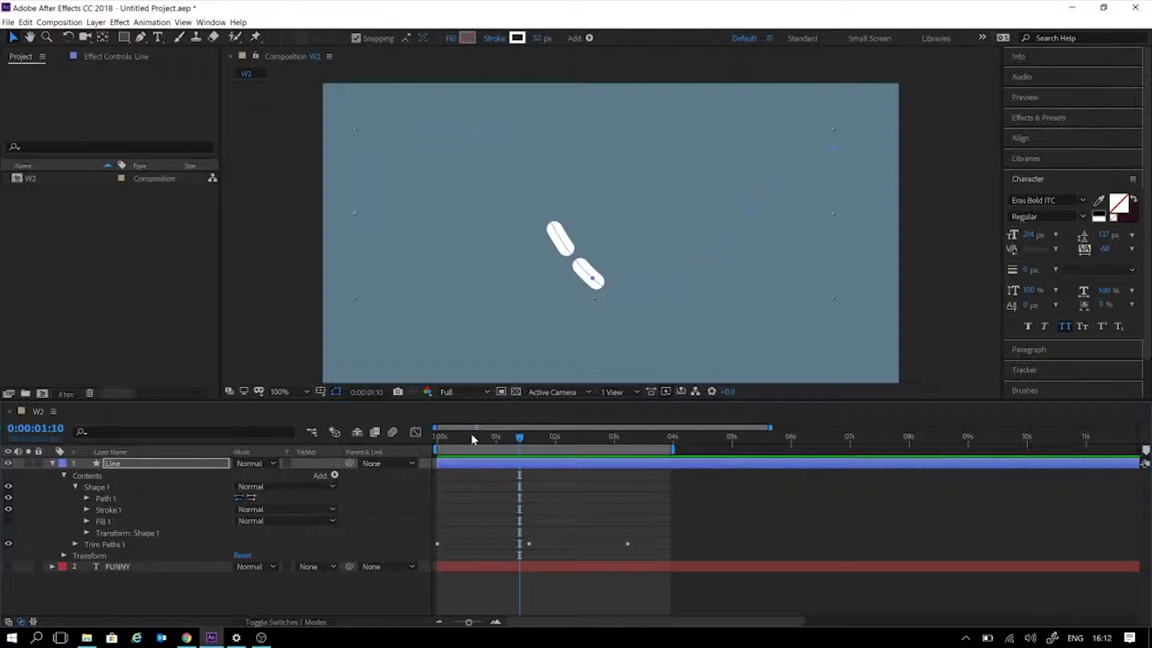
key(ctrl+z)
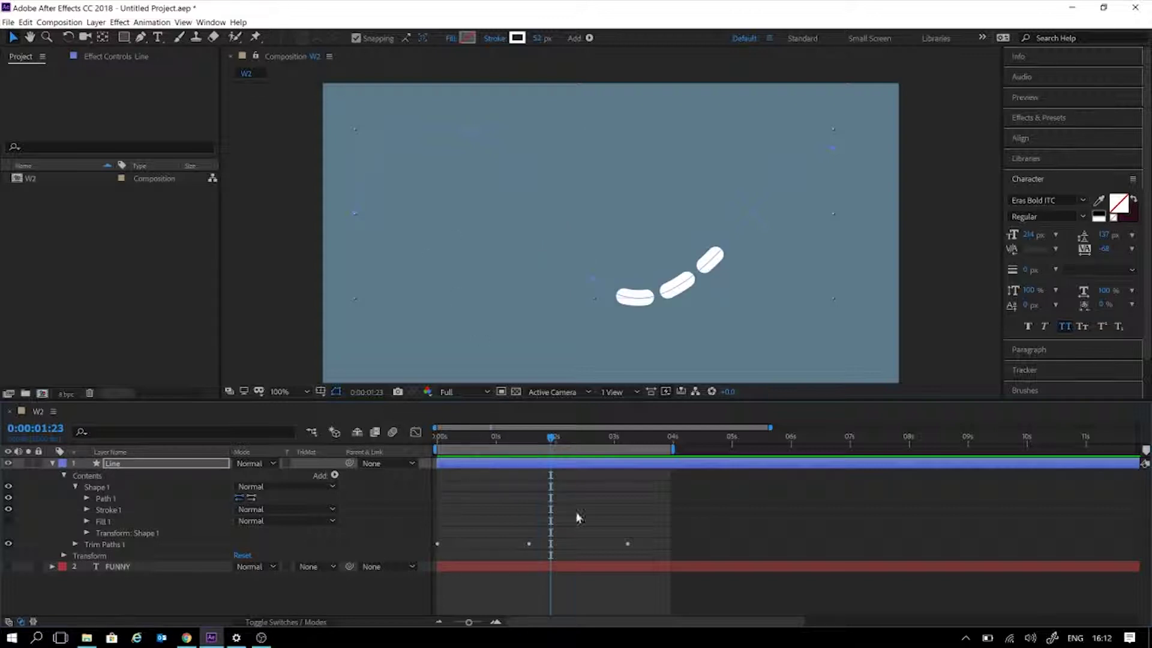
click(570, 515)
mouse_move(520, 442)
mouse_down()
mouse_move(424, 456)
mouse_move(629, 454)
mouse_move(398, 468)
mouse_up()
key(space)
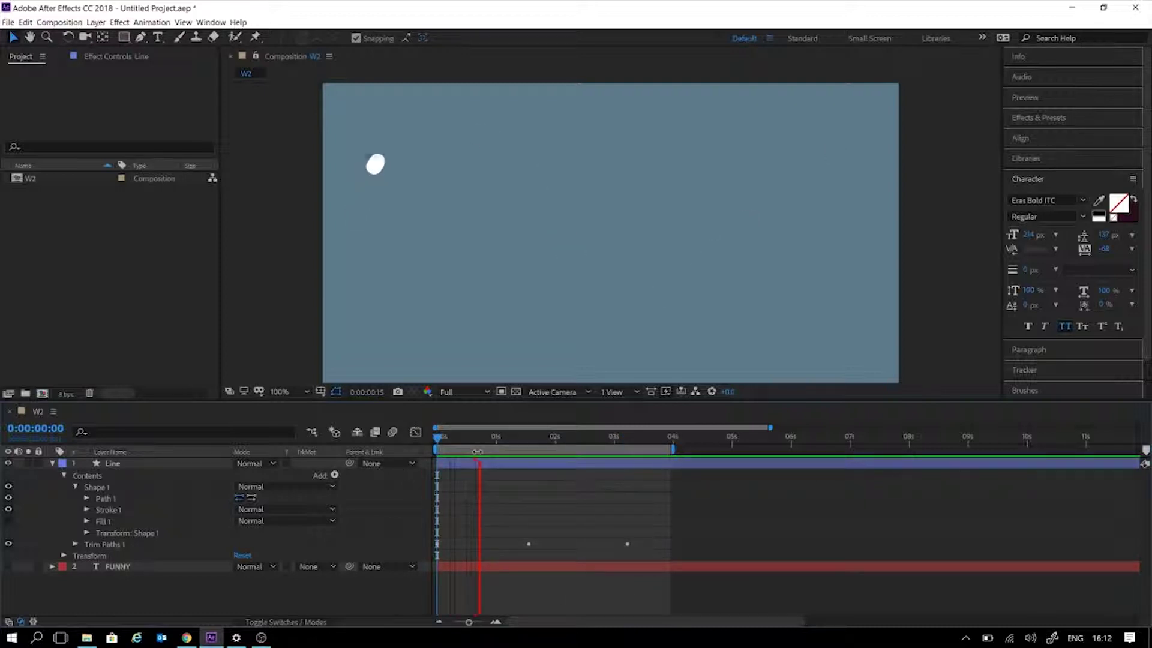
key(space)
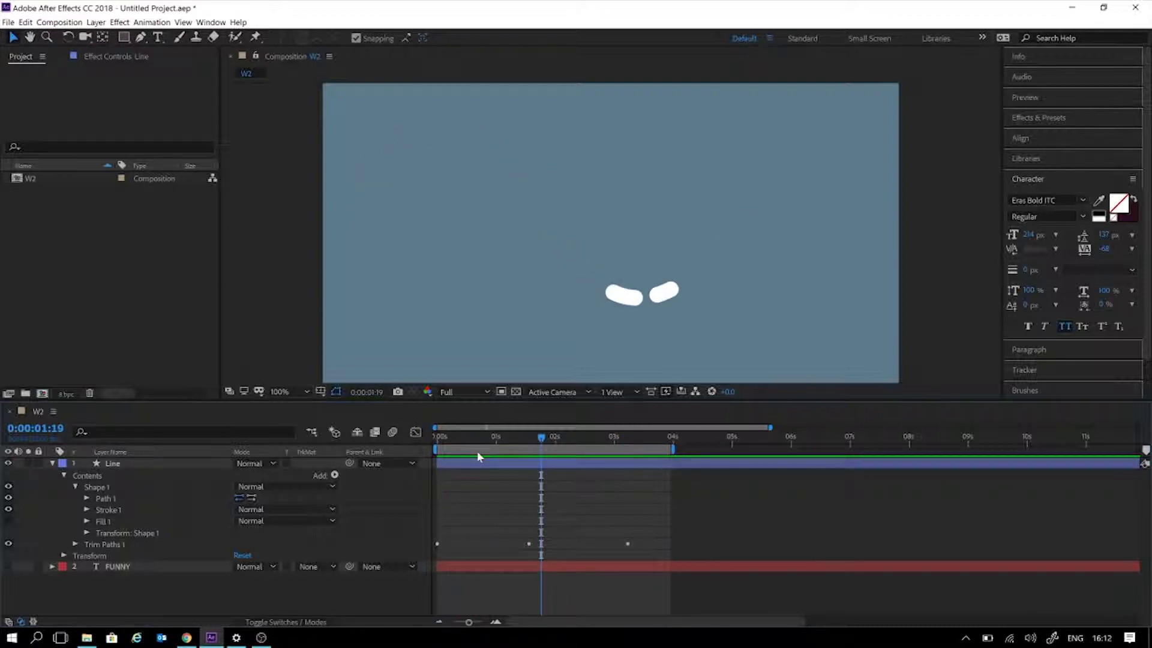
key(space)
key(space)
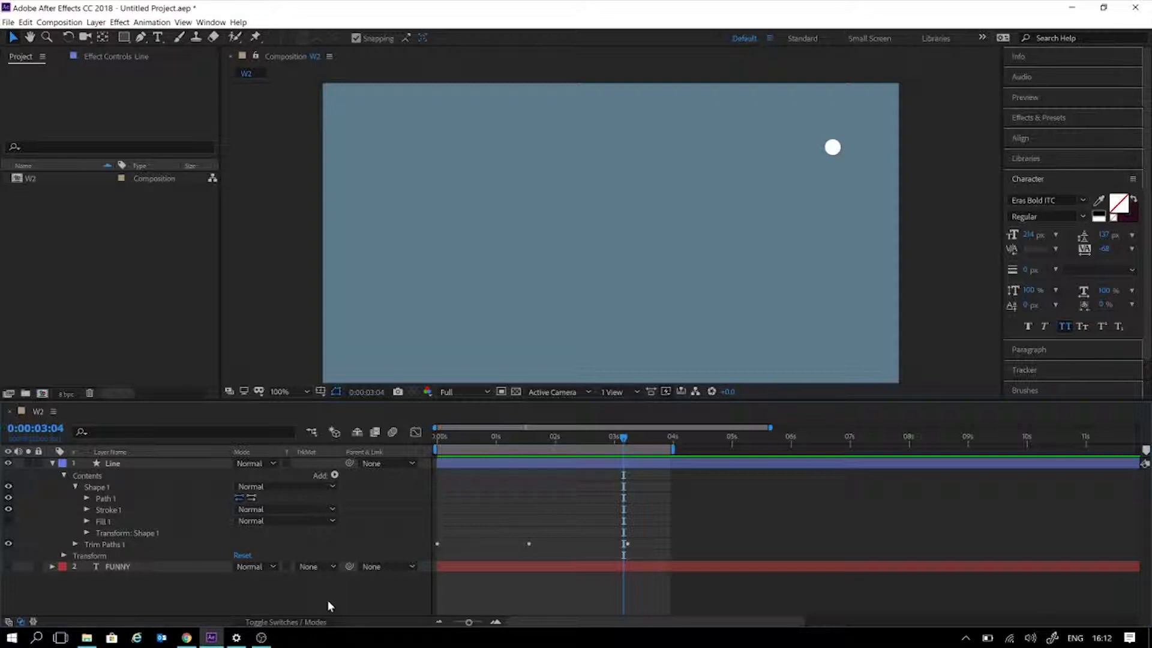
Examine the line's Stroke 1 and Transform: Shape 1 properties at 0:00:01:18
click(524, 441)
drag(524, 442, 538, 447)
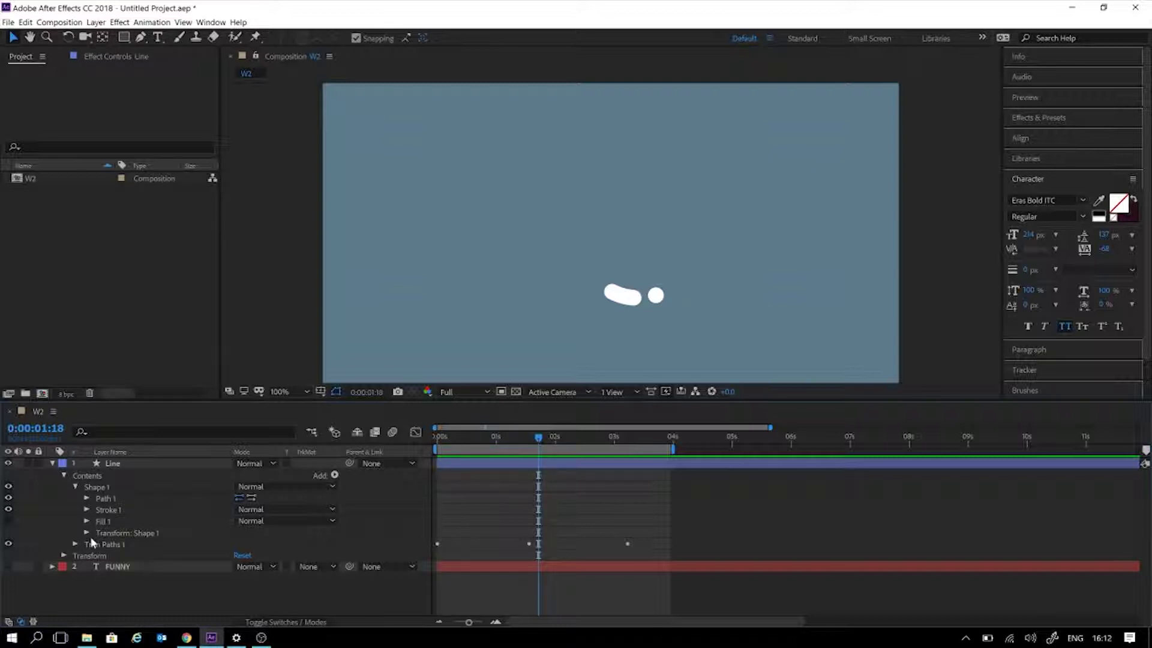
click(86, 509)
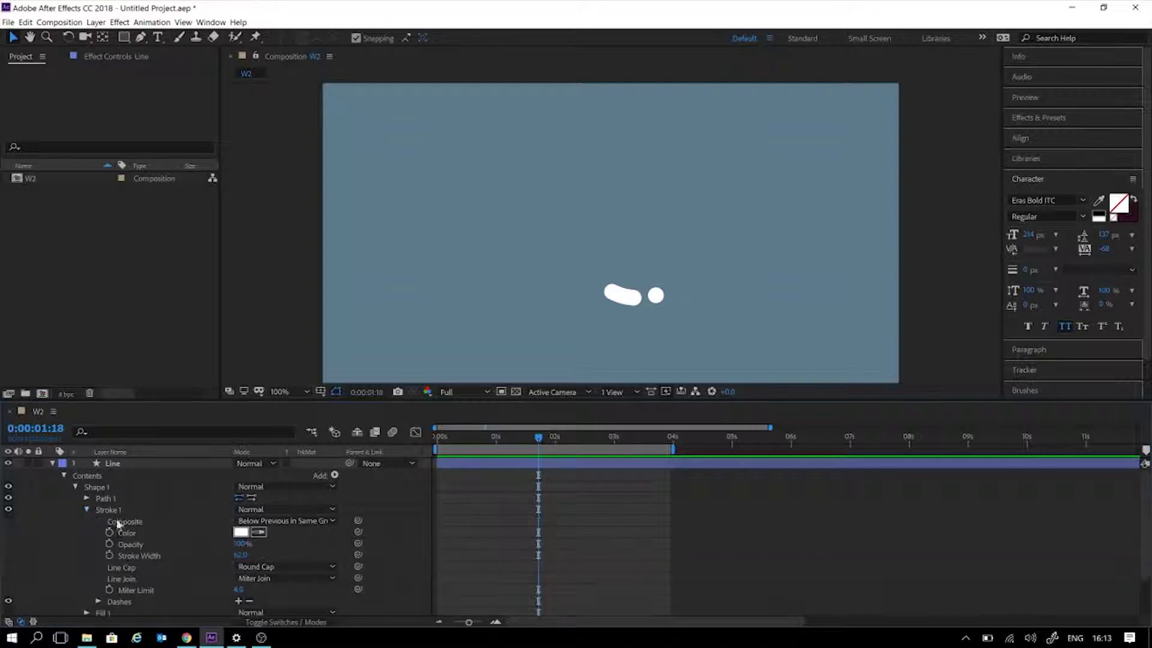
scroll(256, 576, down, 1)
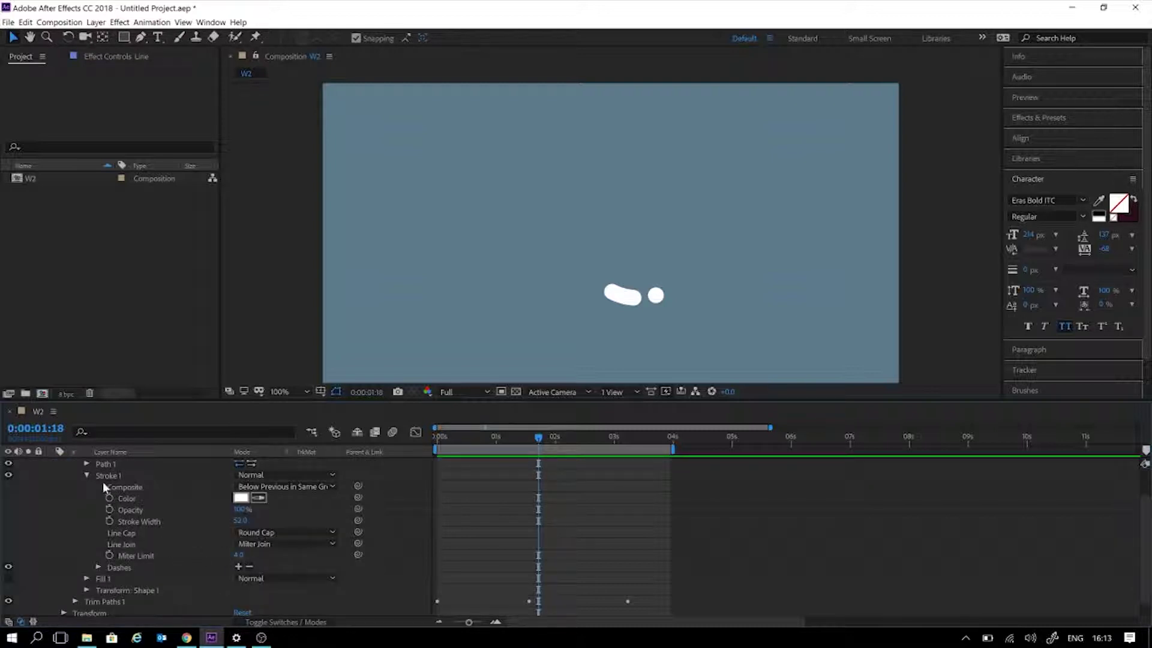
click(87, 591)
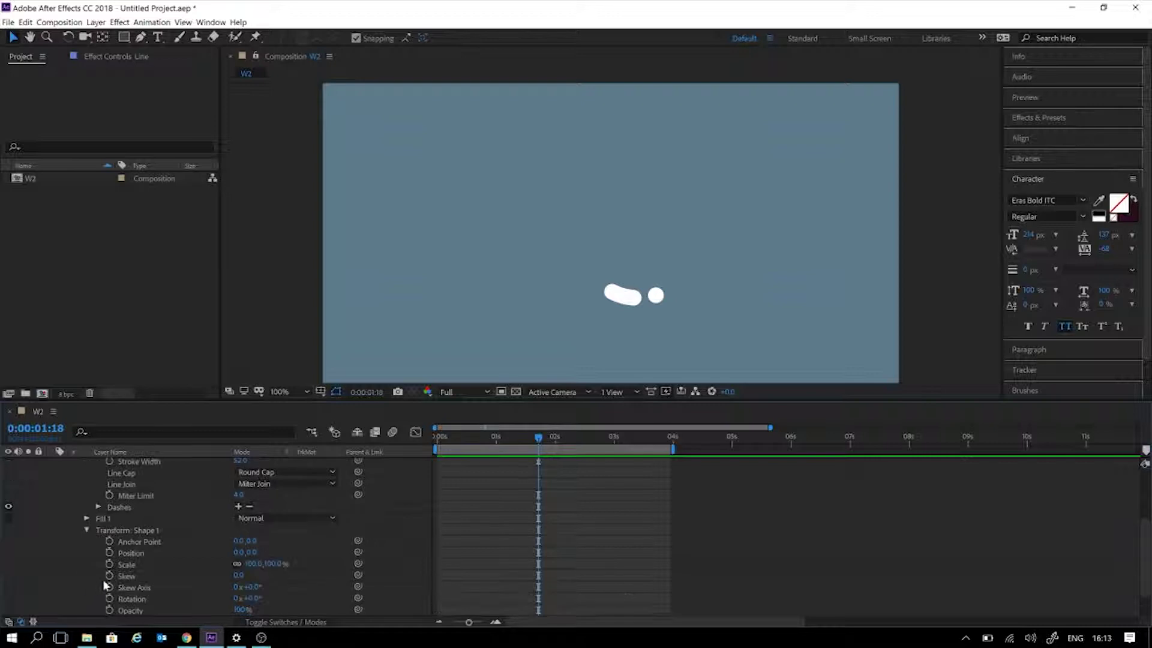
click(87, 530)
scroll(114, 531, up, 1)
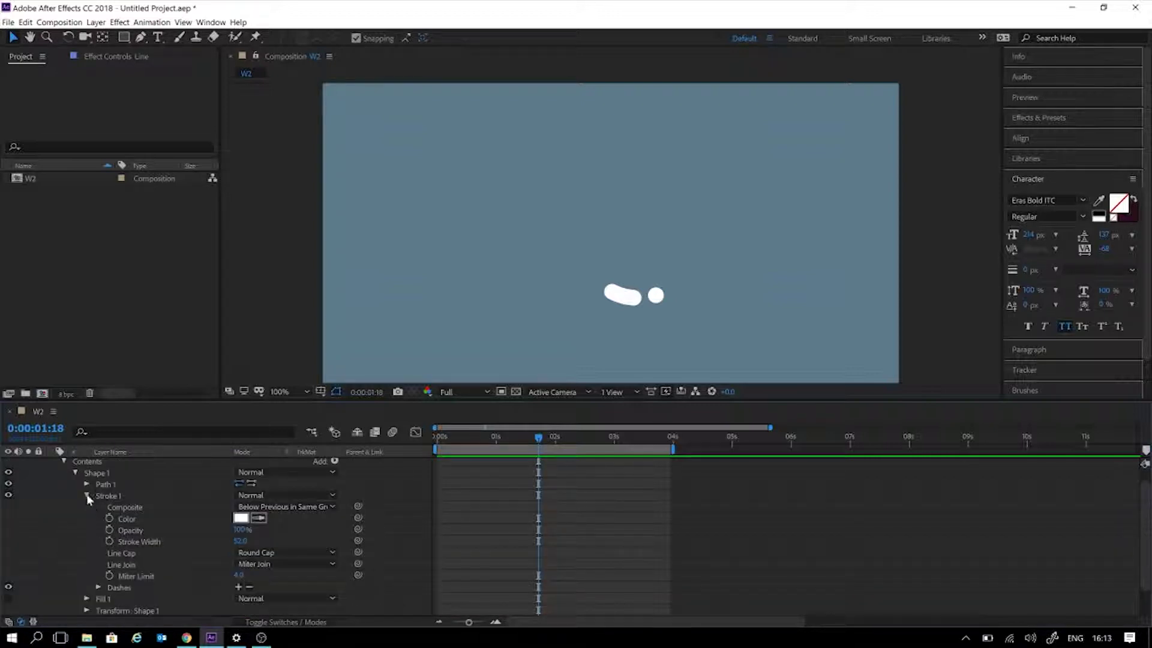
click(87, 496)
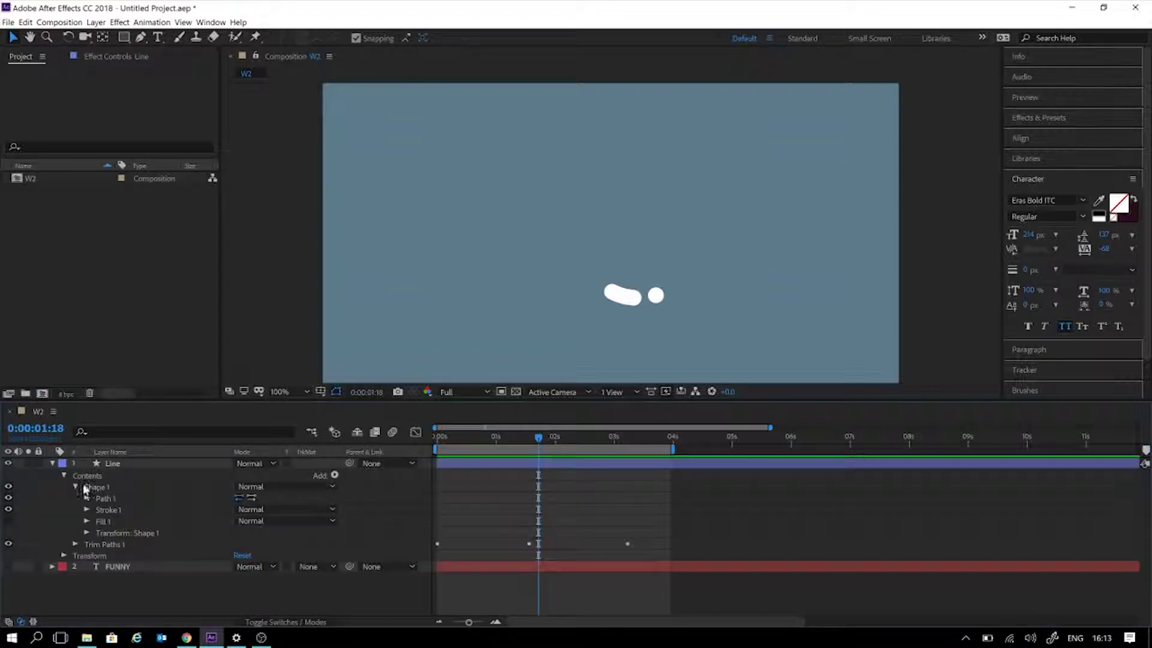
Try a Trim Paths Offset of 0x+135.0° on the line and preview the animation
click(75, 543)
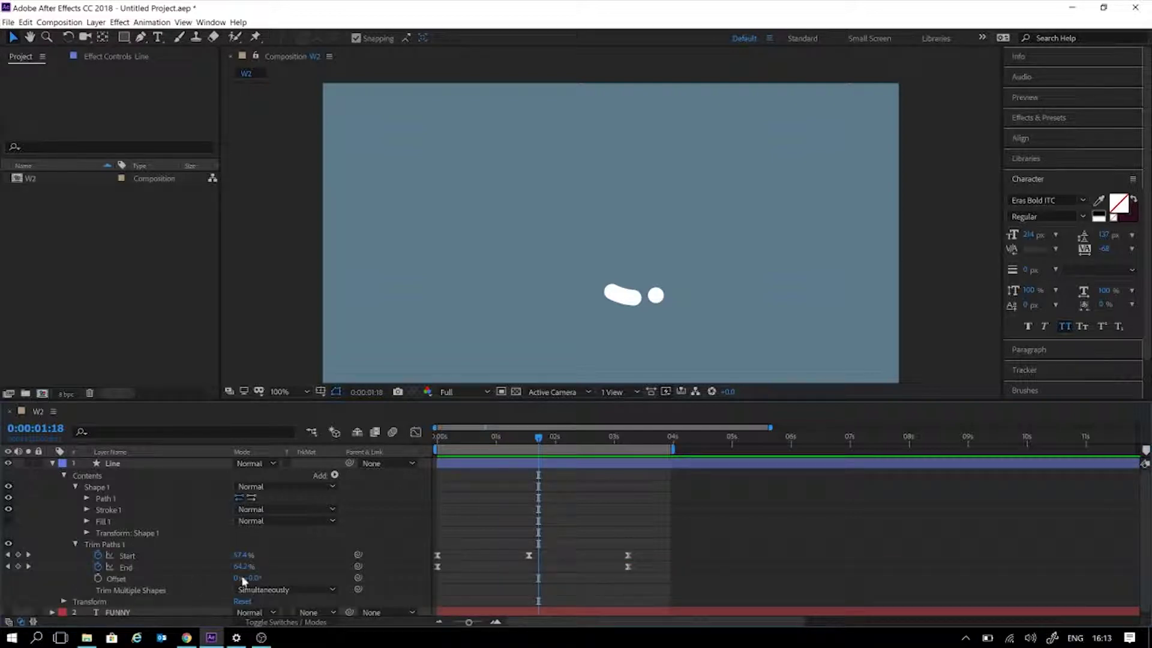
mouse_move(252, 580)
mouse_down()
mouse_move(365, 570)
mouse_move(293, 585)
mouse_move(173, 579)
mouse_move(92, 611)
mouse_move(325, 594)
mouse_move(414, 572)
mouse_move(344, 592)
mouse_up()
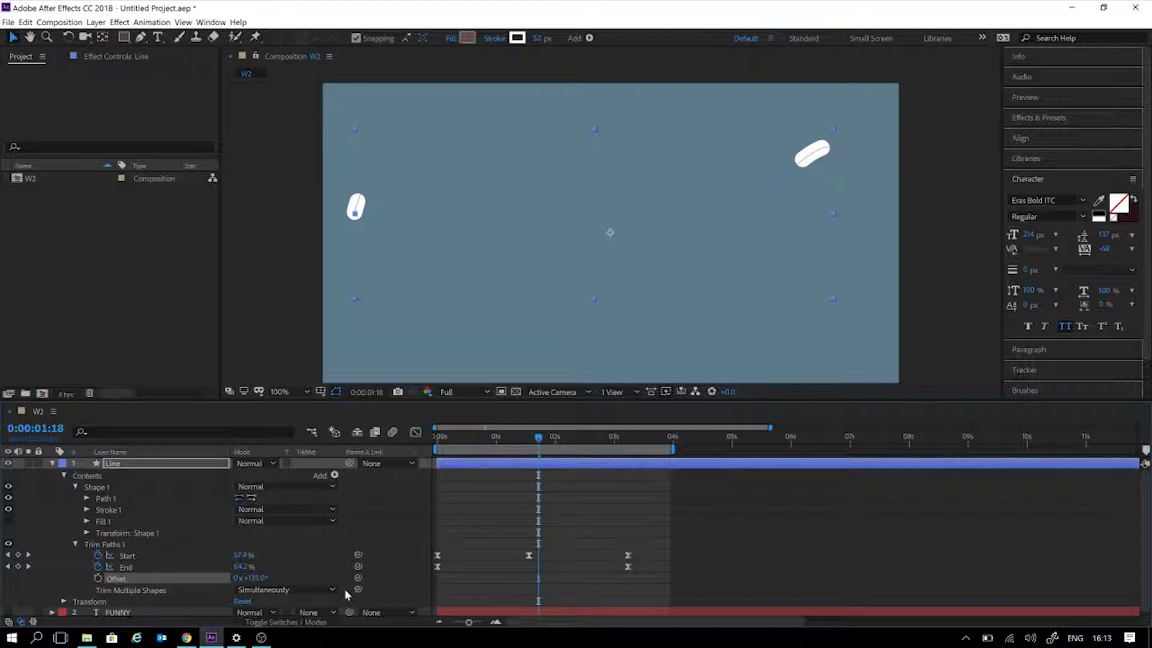
drag(533, 439, 447, 442)
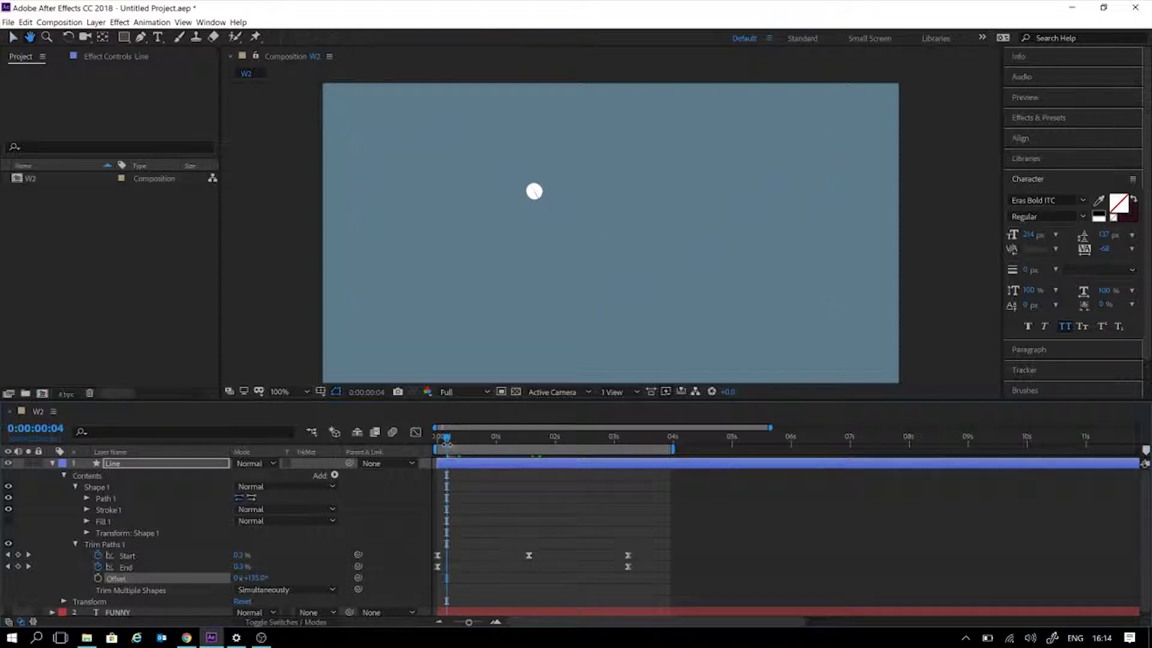
key(space)
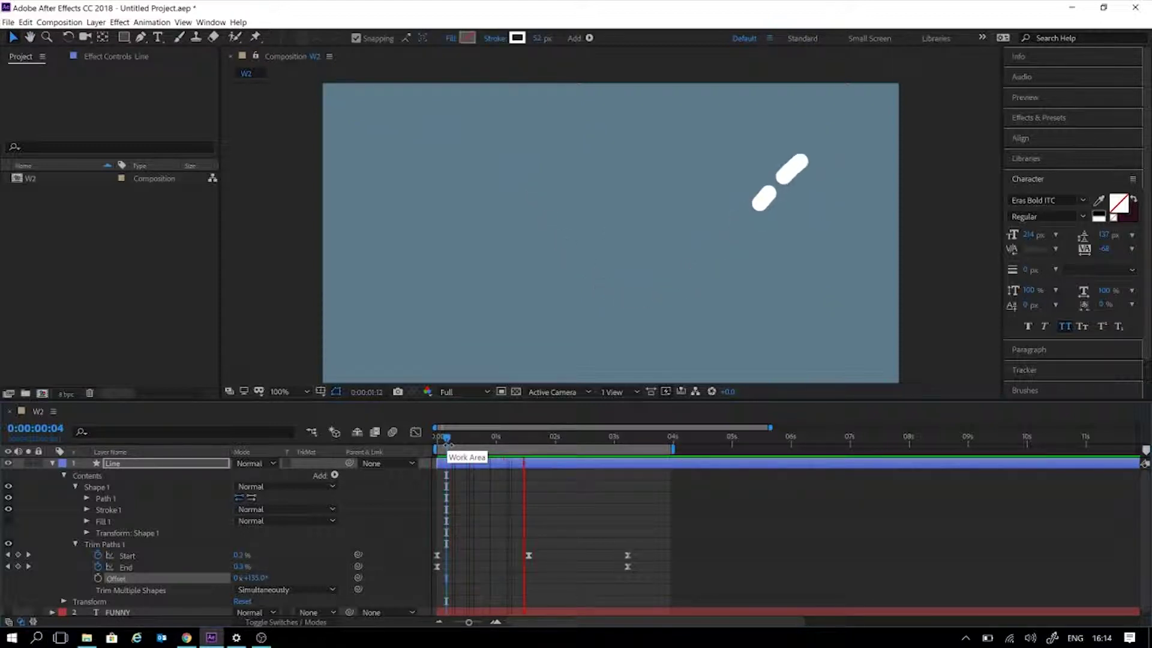
key(space)
Try a Trim Paths Offset of 242x+135.0°, preview it from the start, and undo the Offset changes
drag(472, 440, 477, 442)
drag(236, 580, 370, 552)
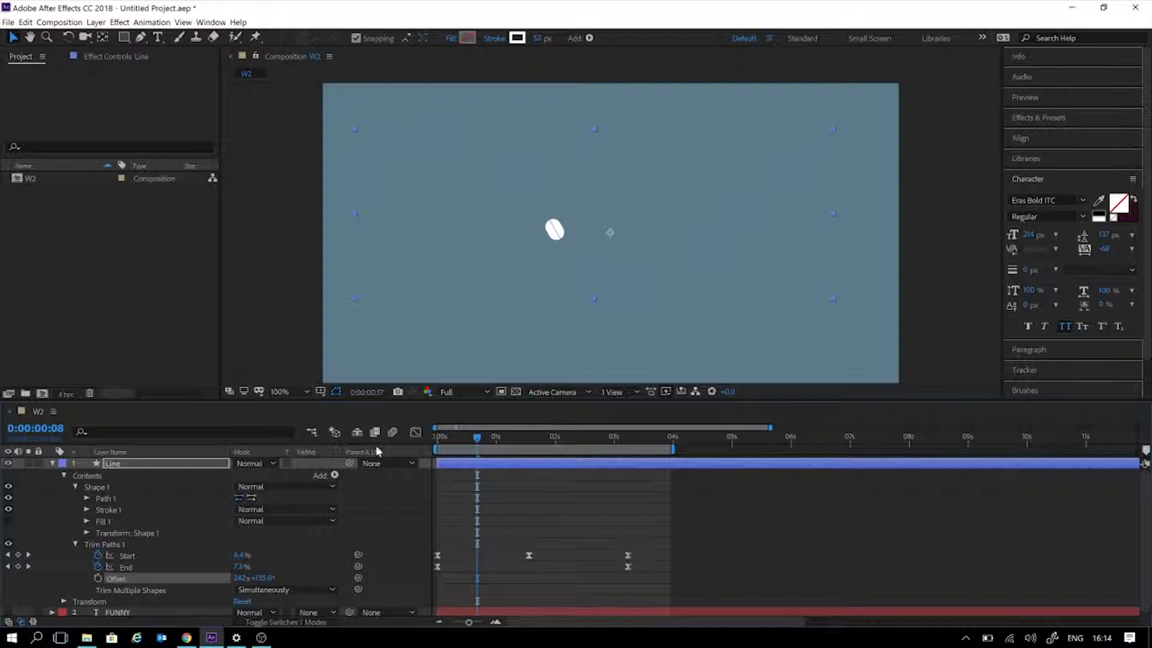
drag(376, 445, 394, 457)
key(space)
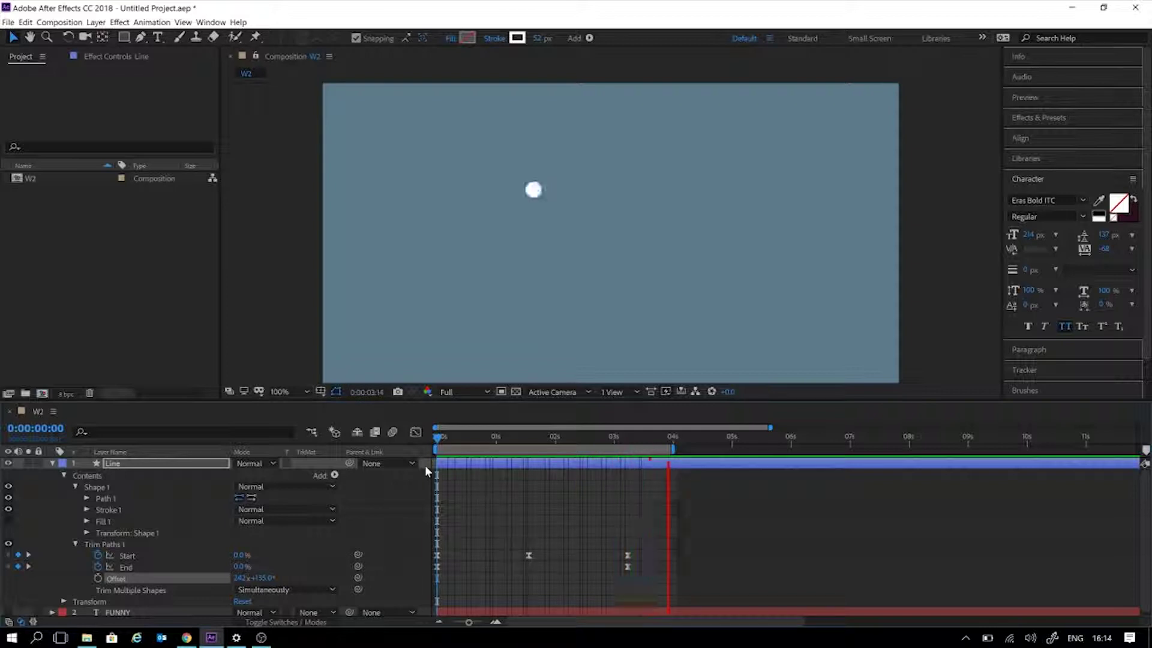
key(space)
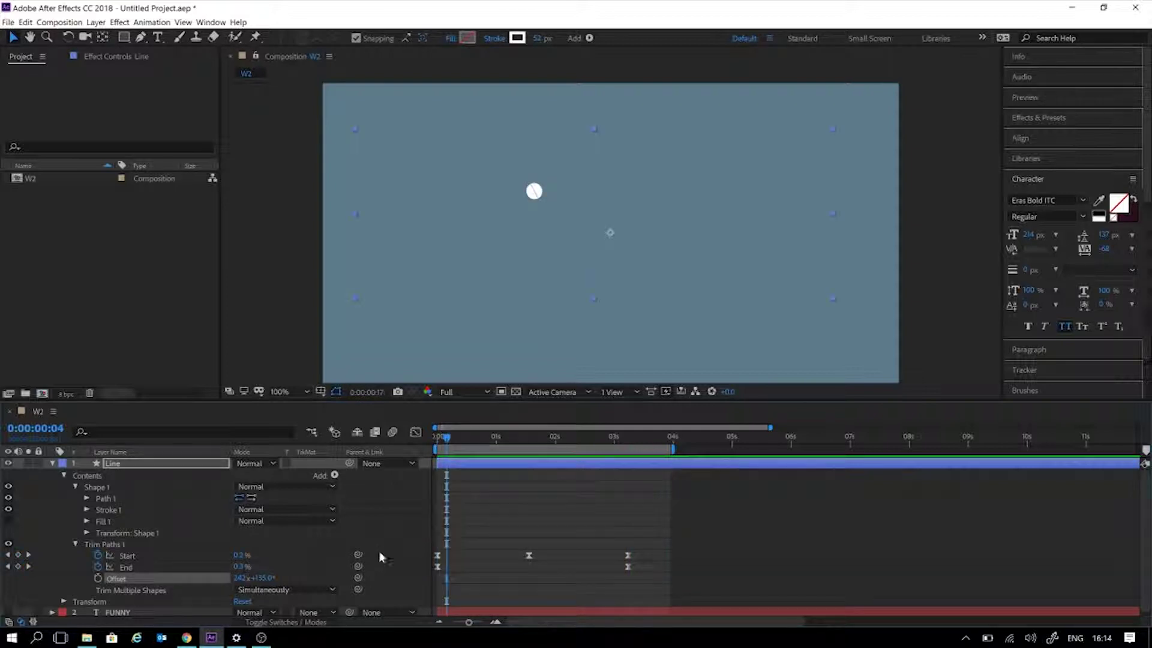
key(ctrl+z)
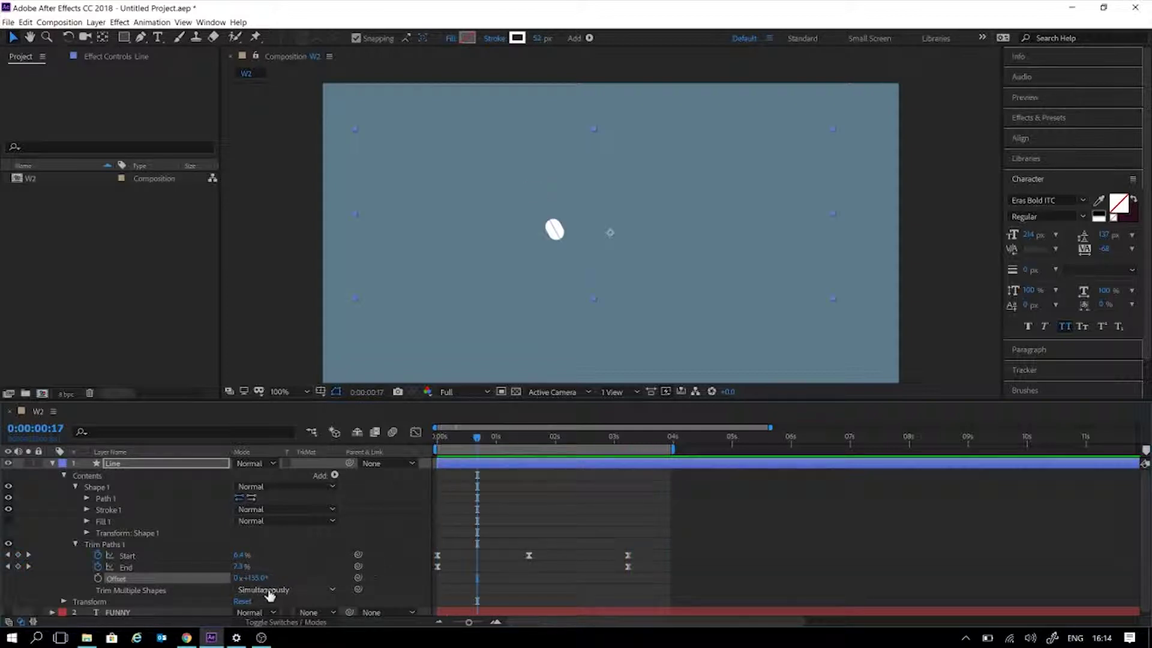
key(ctrl+z)
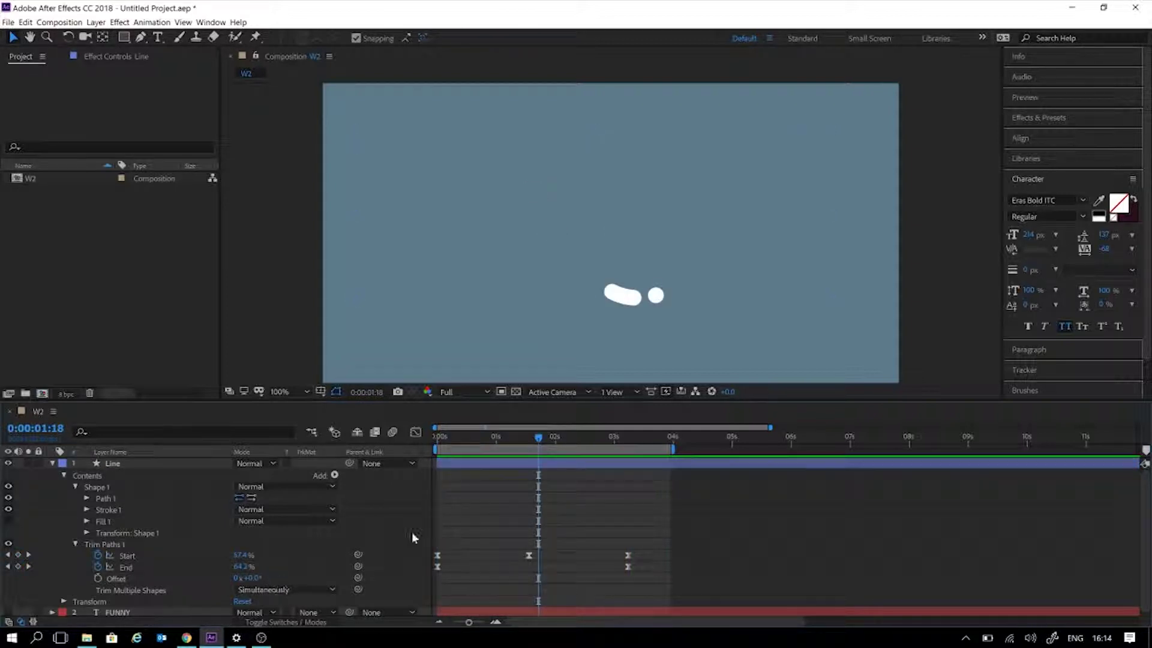
Preview the line animation without a Trim Paths Offset from the start
drag(507, 442, 322, 453)
key(space)
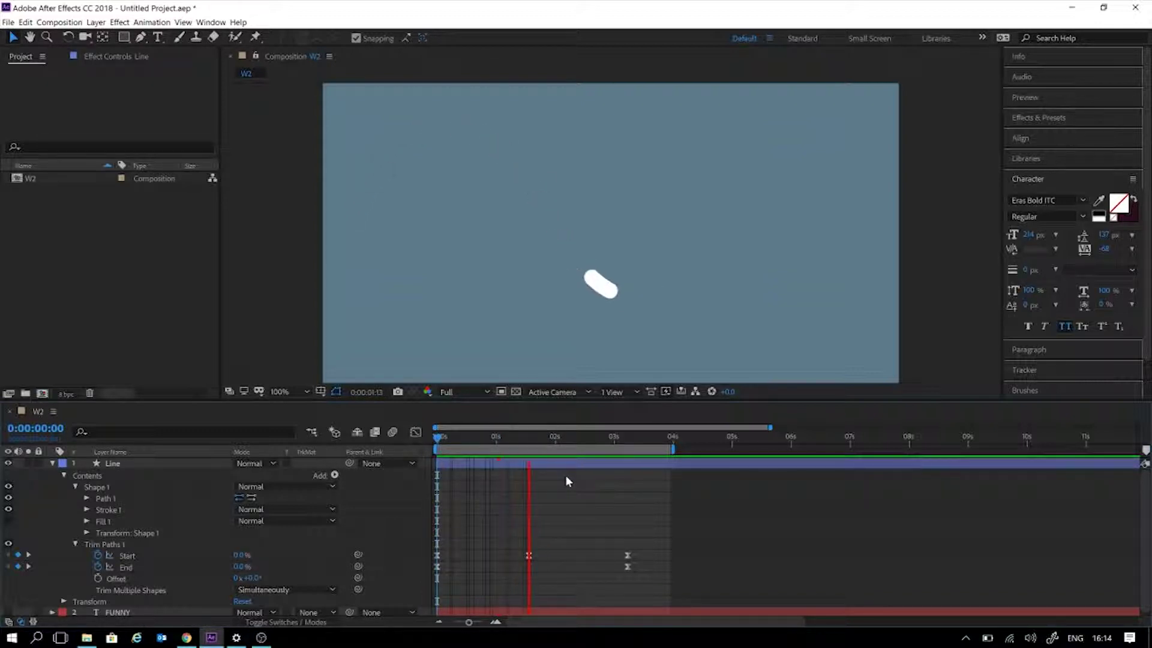
key(space)
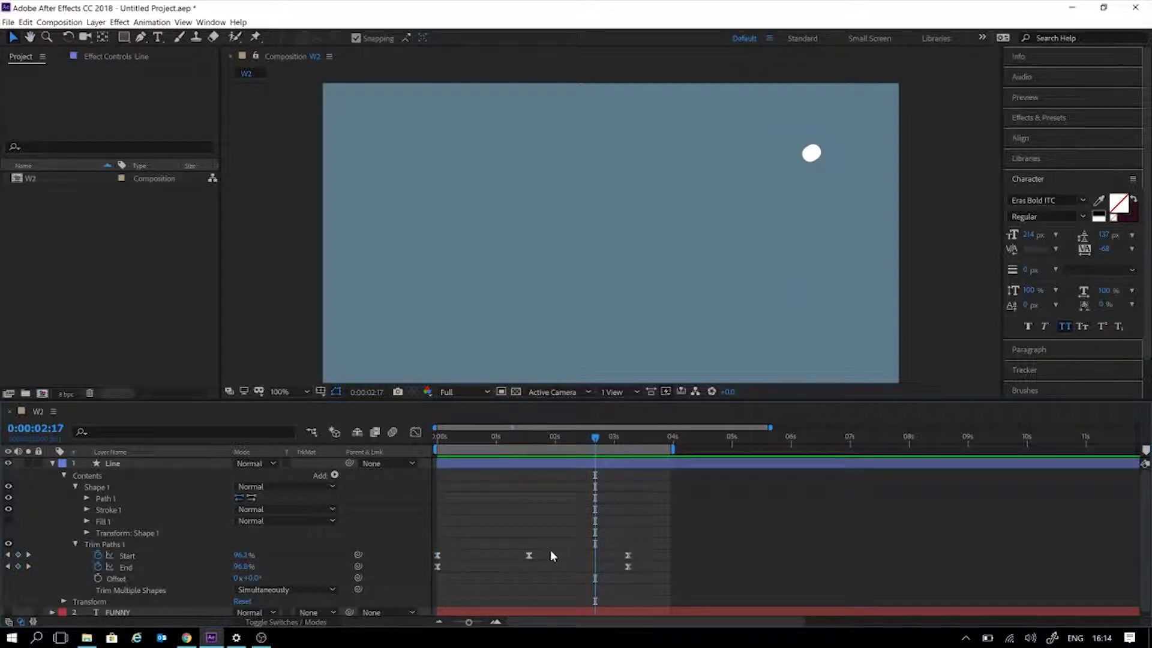
Try moving the middle Trim Paths Start keyframe to about 0:00:01:23, preview the animation, and undo the move
drag(545, 528, 551, 554)
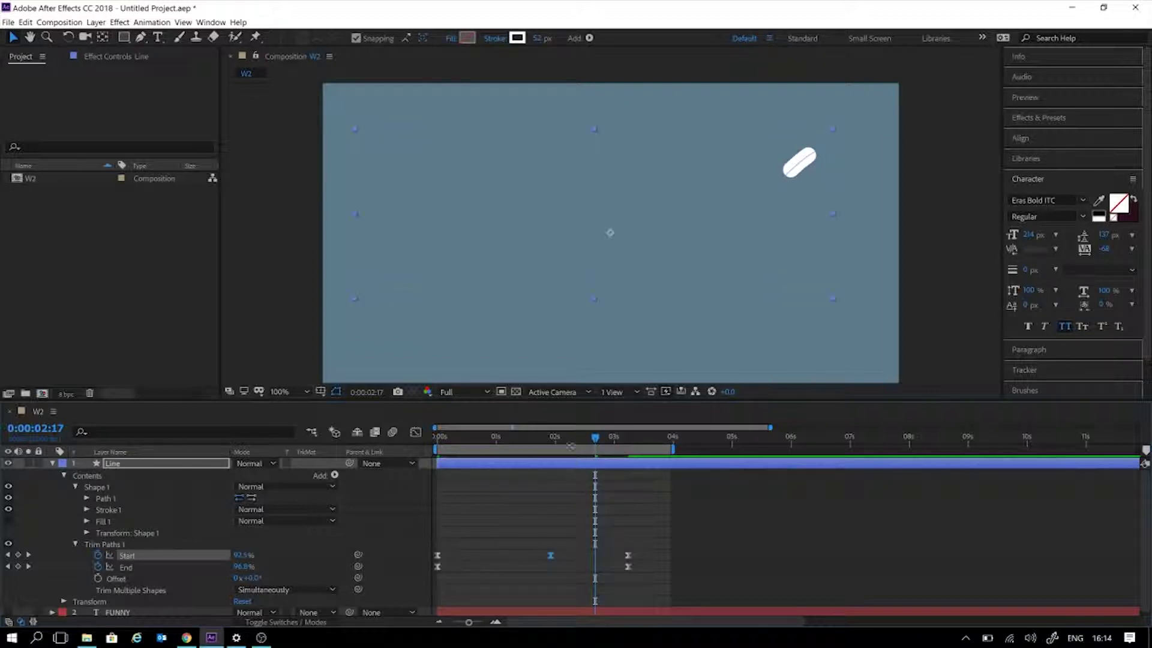
drag(554, 441, 394, 460)
key(space)
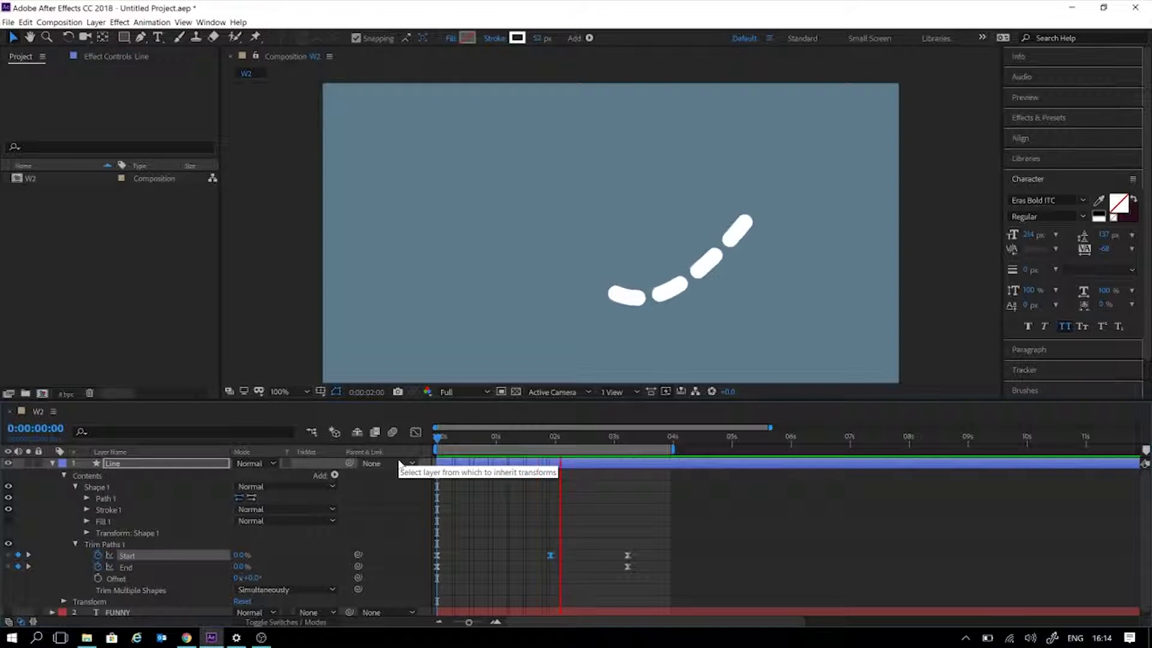
key(space)
key(ctrl+z)
Move the middle Trim Paths Start keyframe slightly earlier, to about 0:00:01:09, and preview the animation from the start
drag(530, 556, 520, 552)
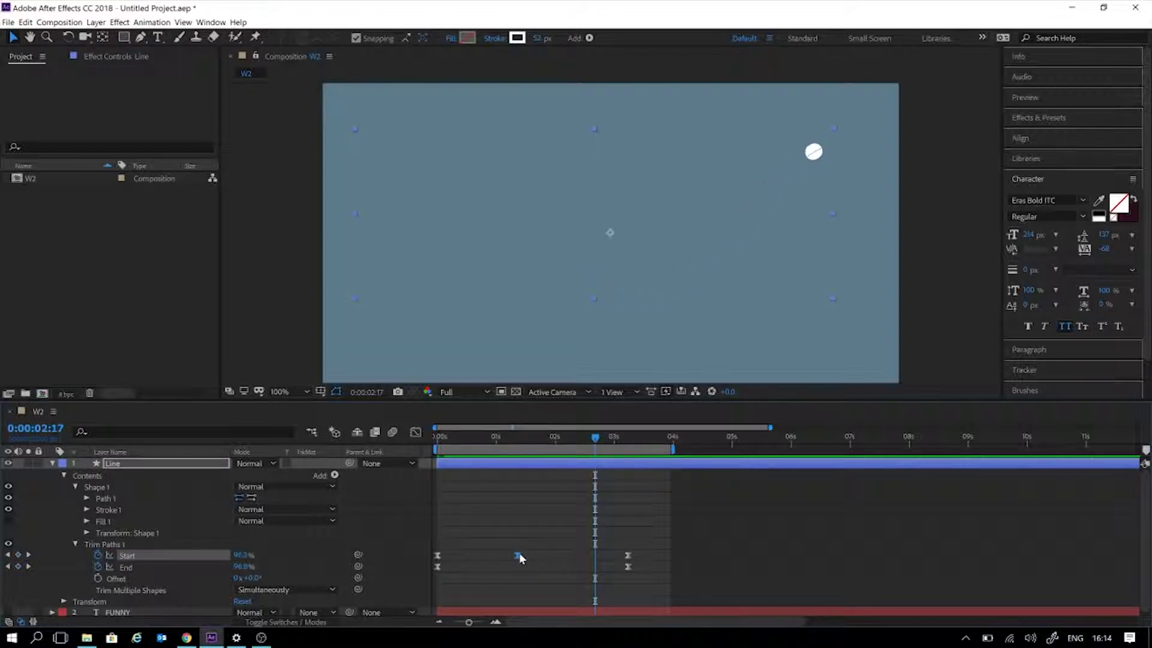
drag(517, 442, 402, 449)
key(space)
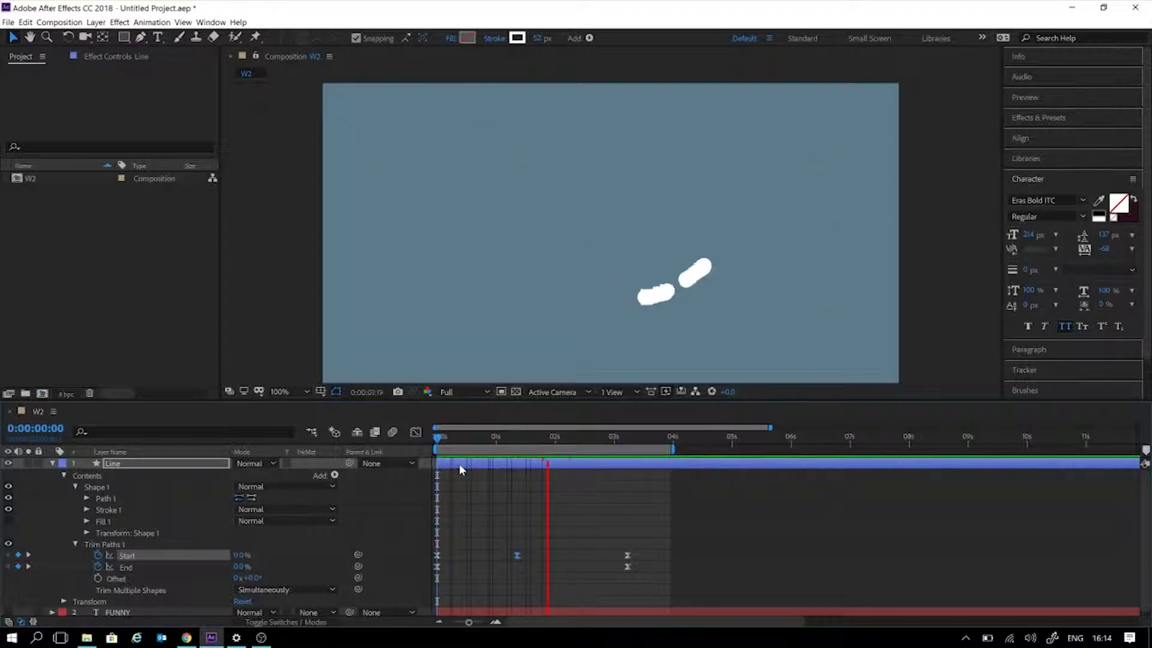
key(space)
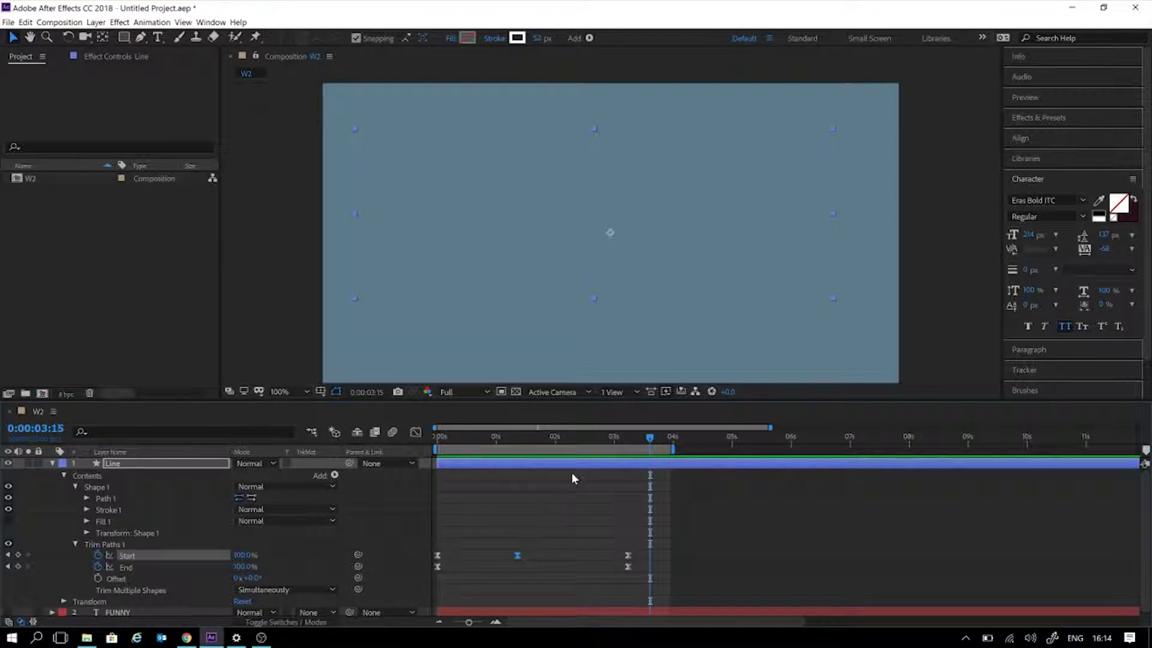
Deselect the line layer, preview the animation from the start and scrub through it to 0:00:01:20
scroll(888, 247, down, 1)
click(851, 258)
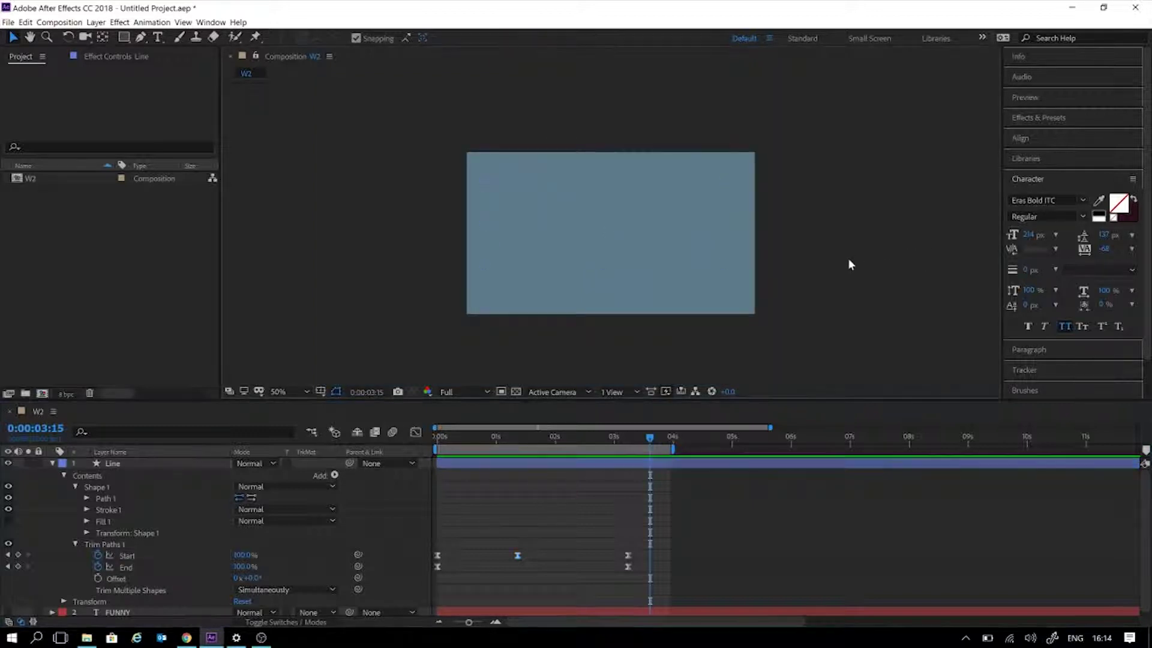
scroll(842, 270, up, 1)
drag(557, 440, 406, 424)
key(space)
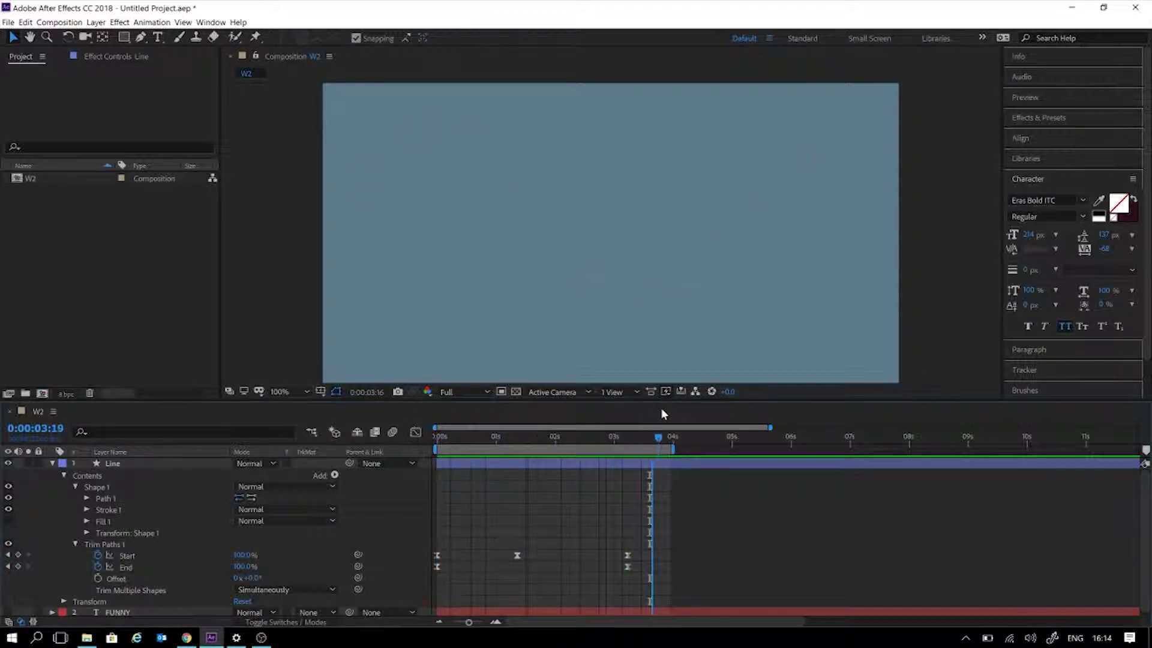
mouse_move(513, 446)
mouse_down()
mouse_move(460, 453)
mouse_move(547, 446)
mouse_up()
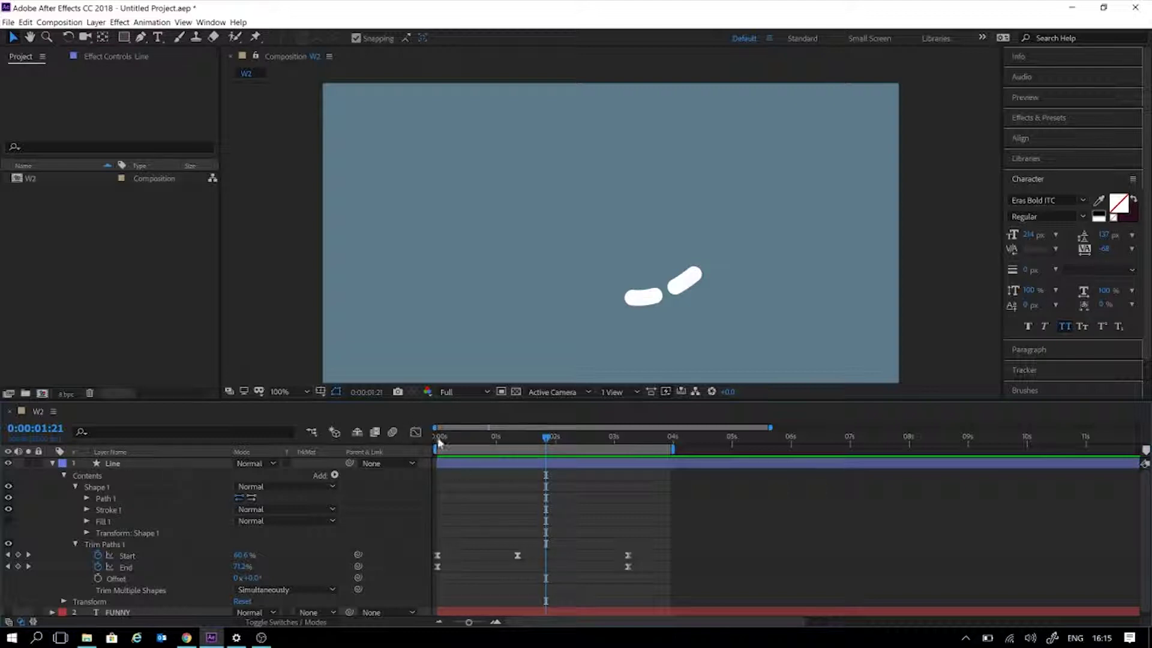
drag(447, 436, 543, 472)
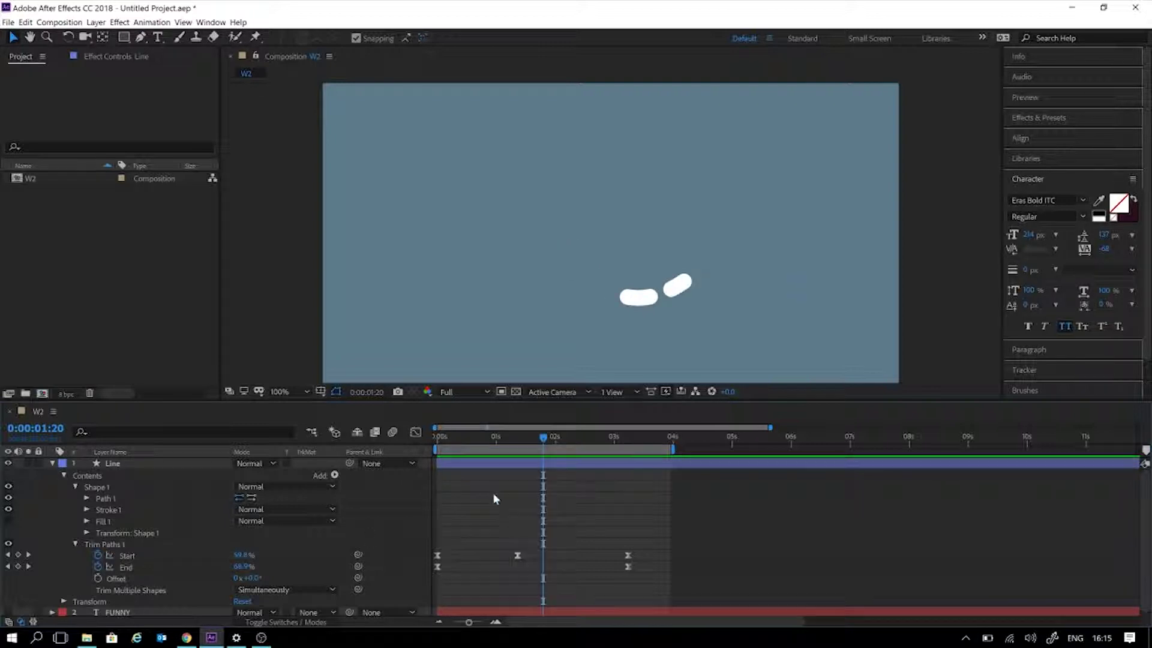
Look through the operations that can be added to the shape without adding one, and collapse Trim Paths 1
click(335, 475)
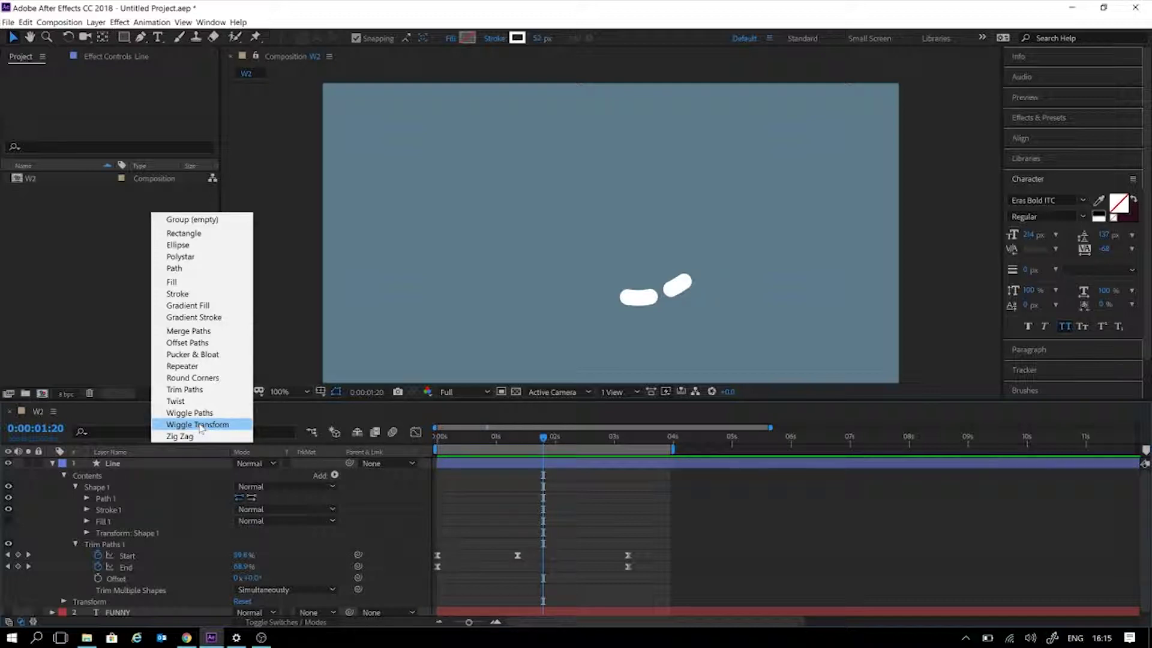
click(689, 550)
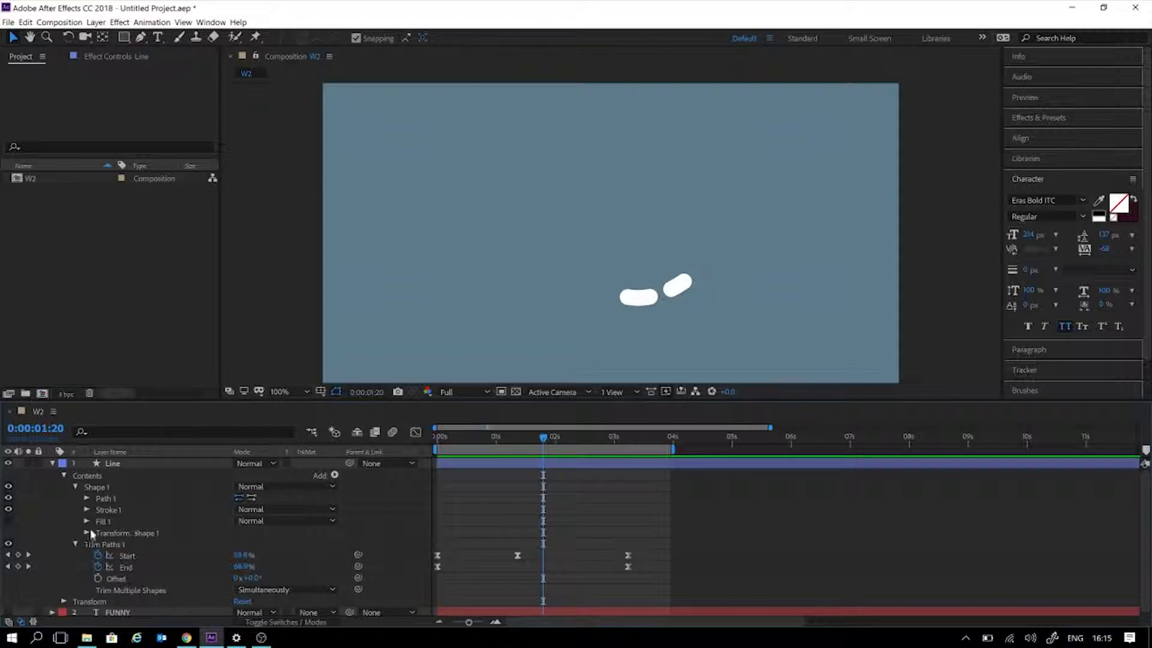
click(72, 543)
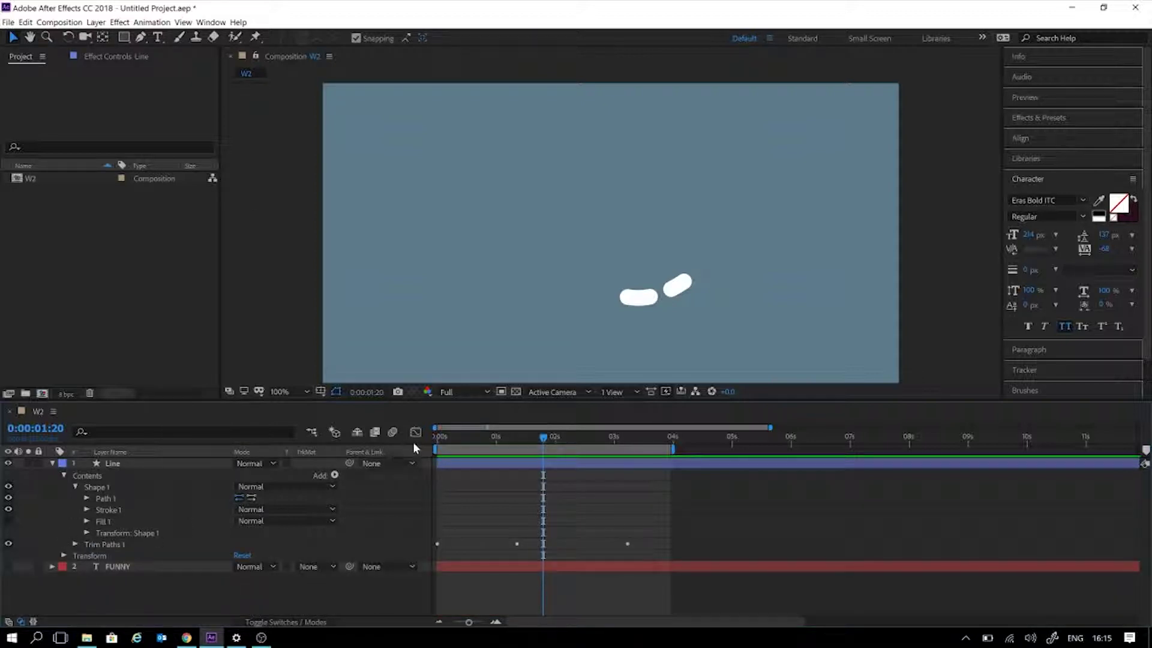
Try animating the line's path shape with a Path keyframe at 0:00:01:19 and moved path points at 0:00:02:24
click(86, 498)
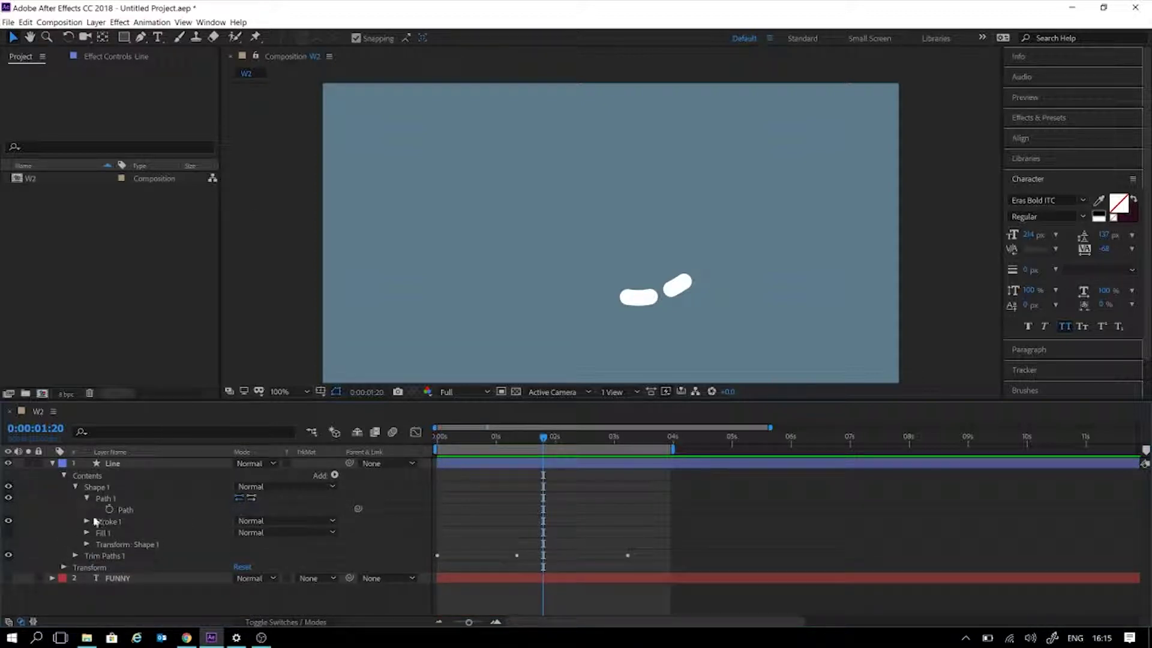
drag(454, 442, 542, 447)
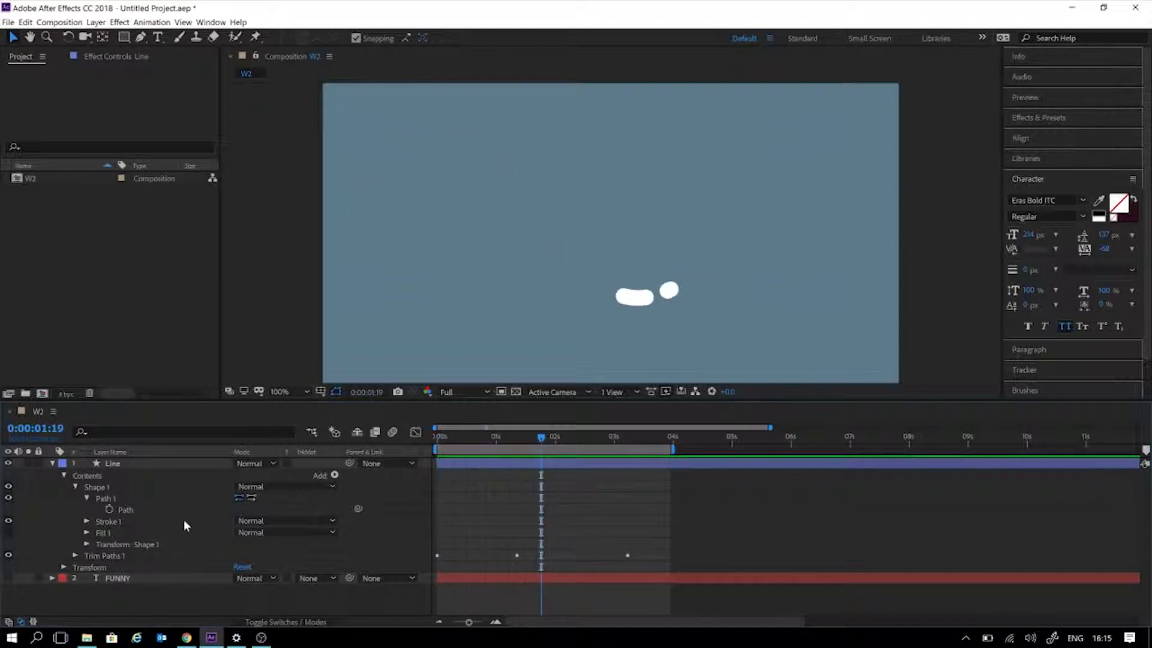
click(109, 509)
drag(567, 444, 612, 444)
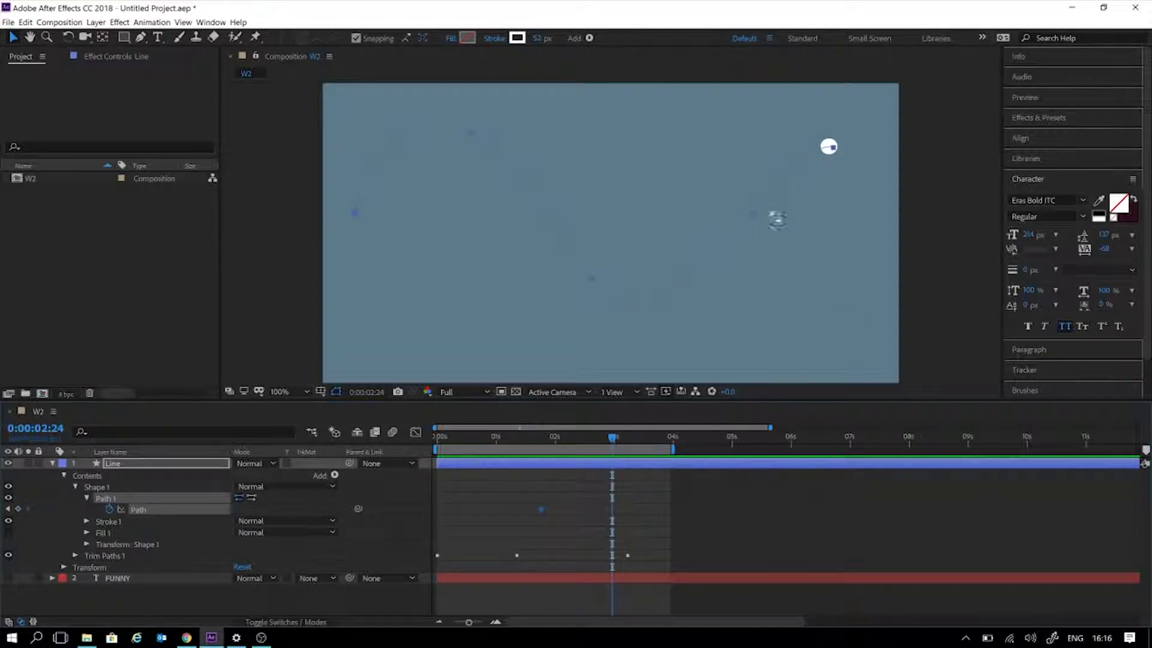
drag(753, 215, 715, 160)
drag(741, 231, 773, 231)
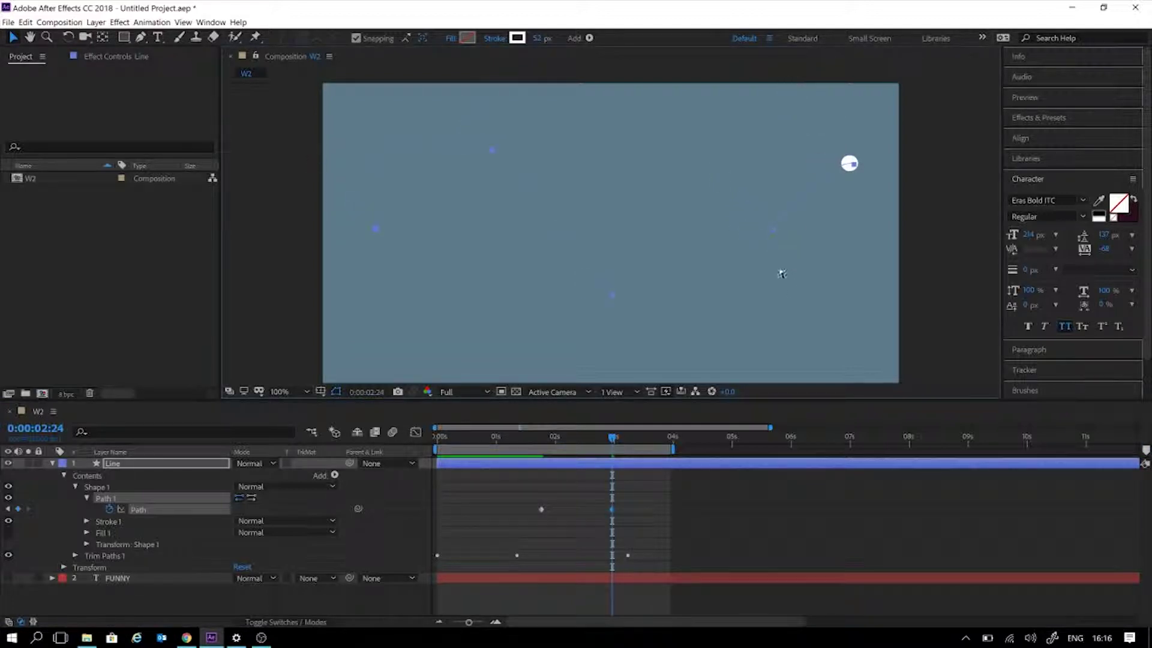
Delete the Path keyframe of the line and deselect the layer
click(748, 523)
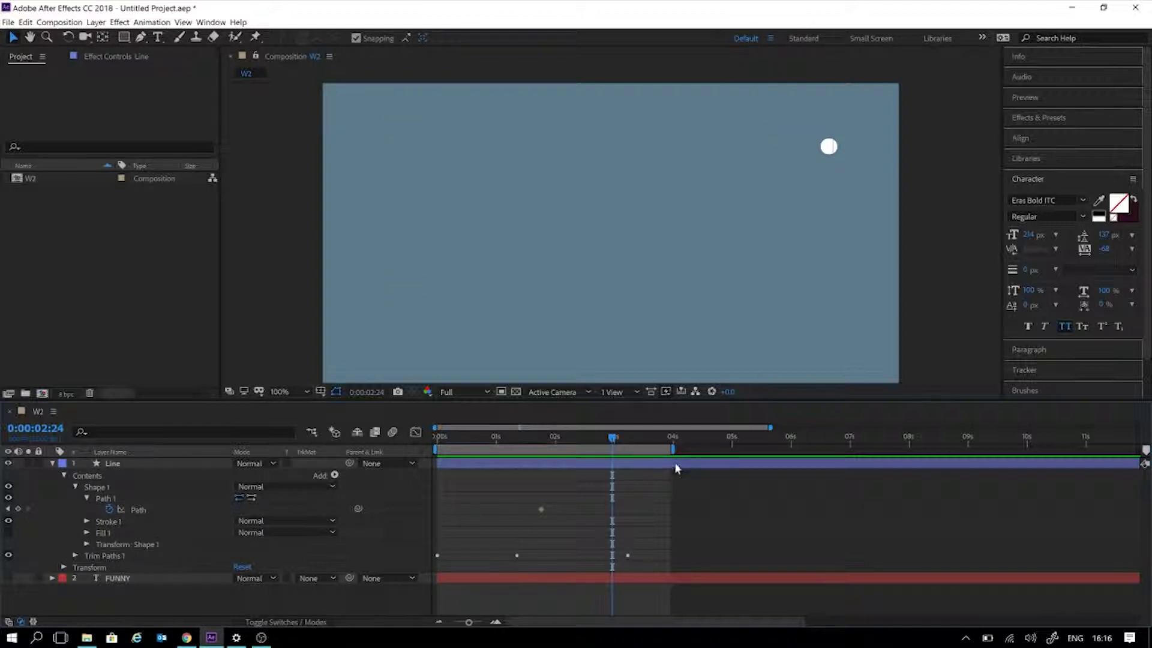
drag(563, 488, 508, 543)
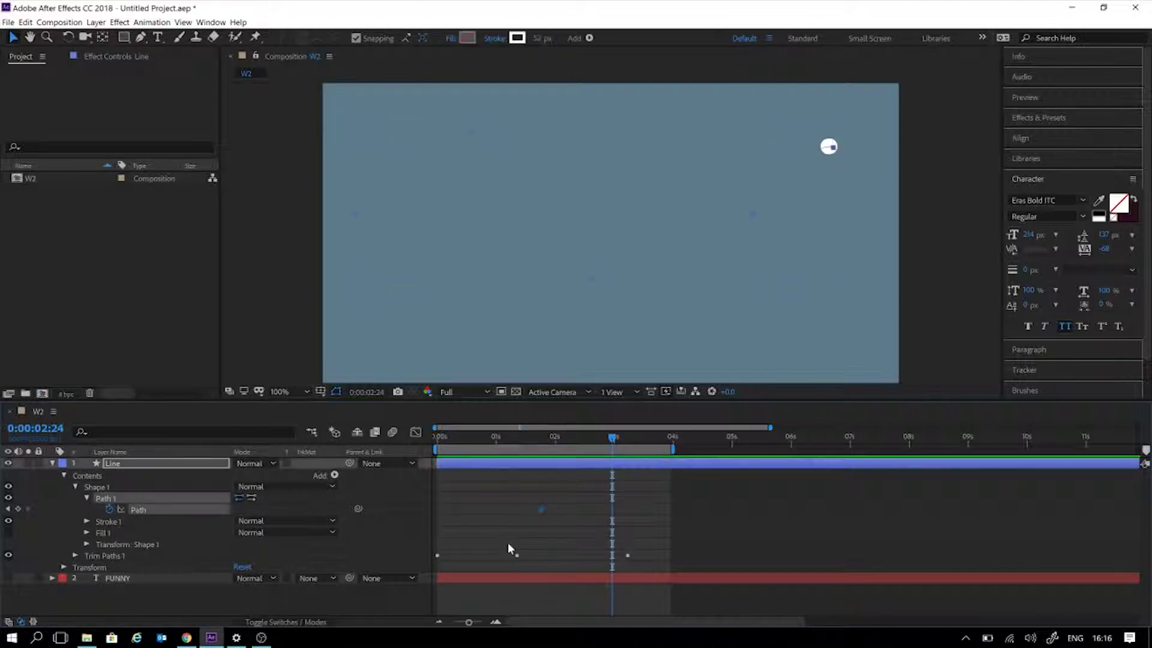
key(Delete)
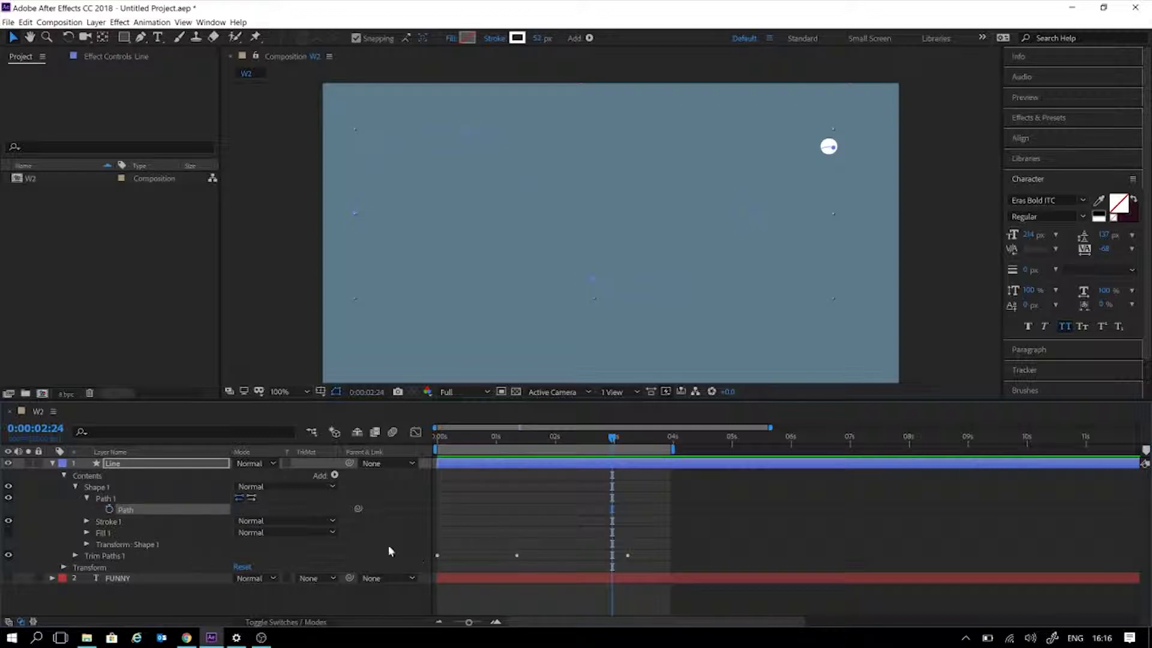
click(167, 607)
Hide the Line layer and draw a closed two-point oval on a new shape layer with the Pen tool, in the composition's upper-right area
click(8, 463)
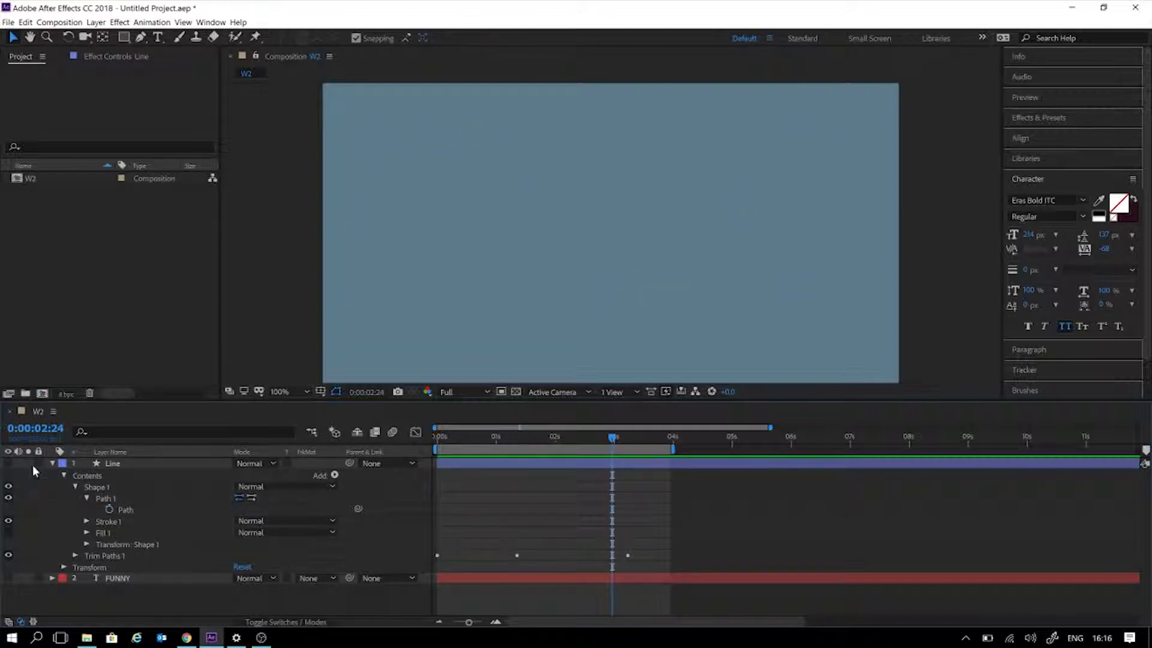
click(140, 37)
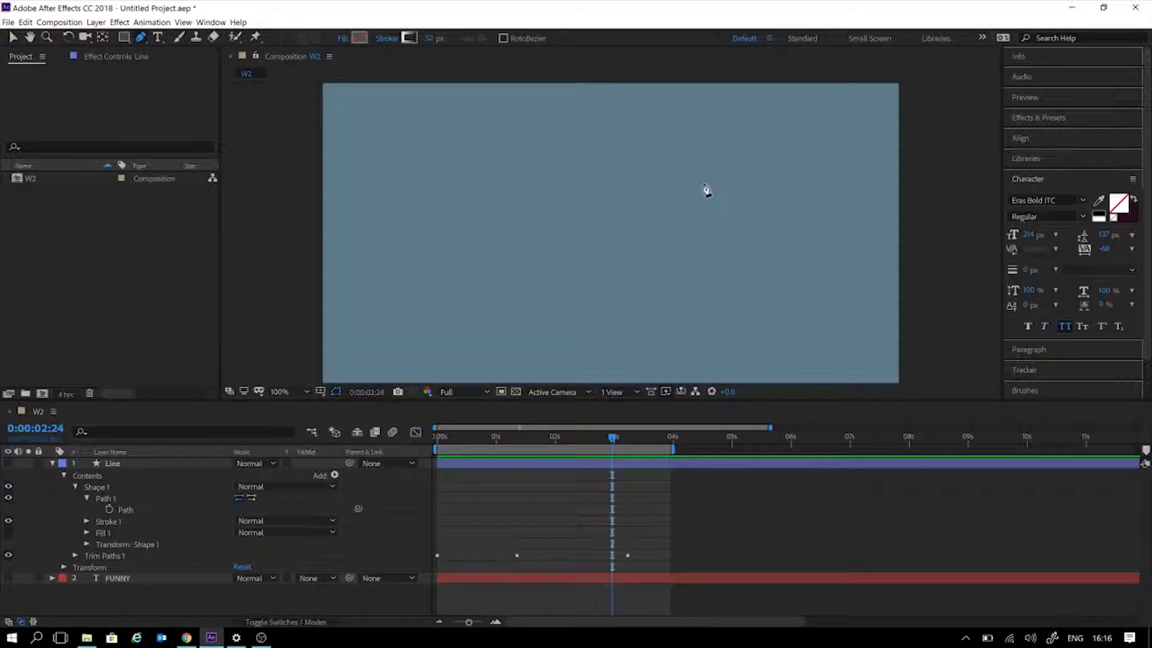
click(702, 197)
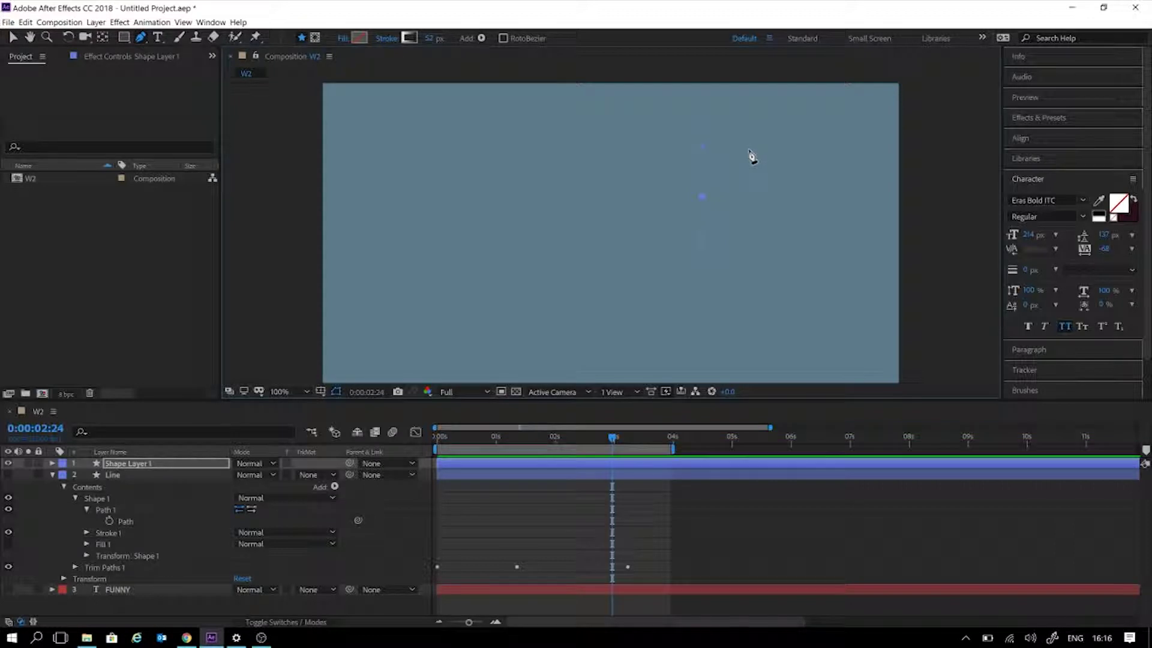
mouse_move(755, 142)
mouse_down()
mouse_move(775, 147)
mouse_move(686, 136)
mouse_move(651, 162)
mouse_up()
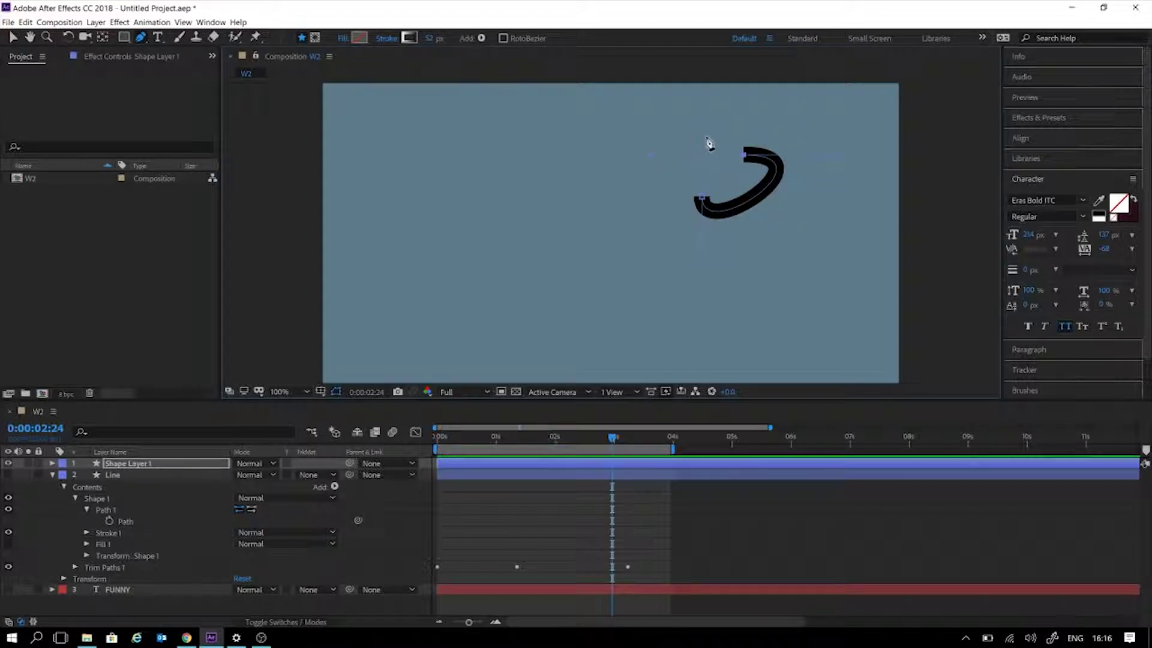
key(ctrl+z)
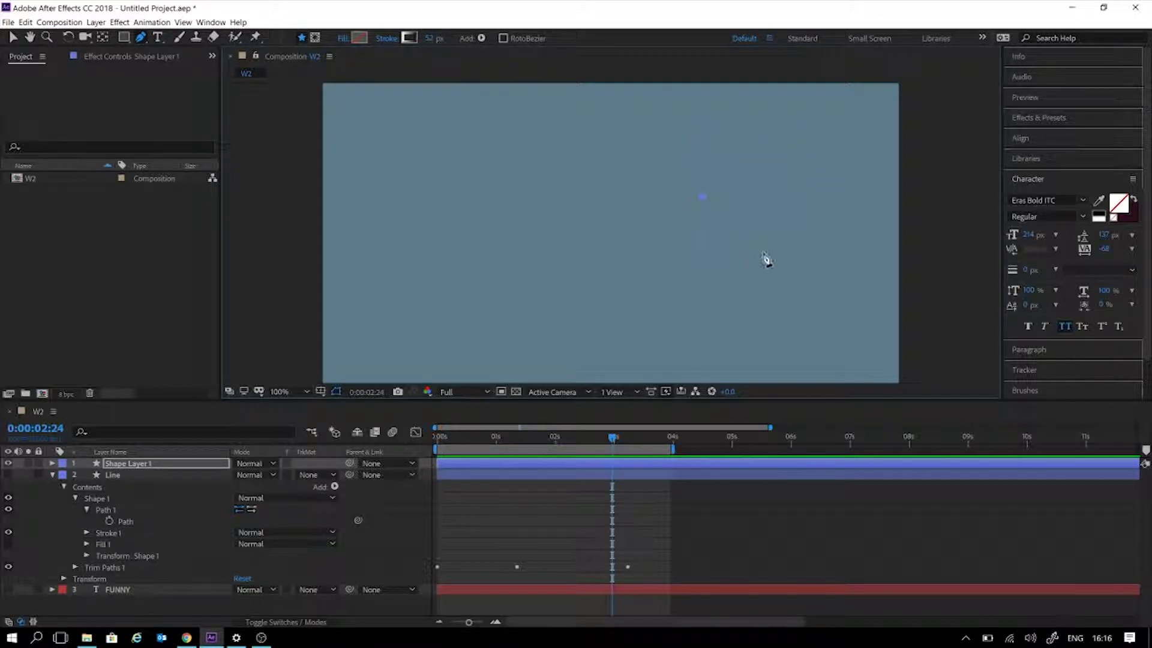
mouse_move(797, 196)
mouse_down()
mouse_move(789, 237)
mouse_move(788, 142)
mouse_up()
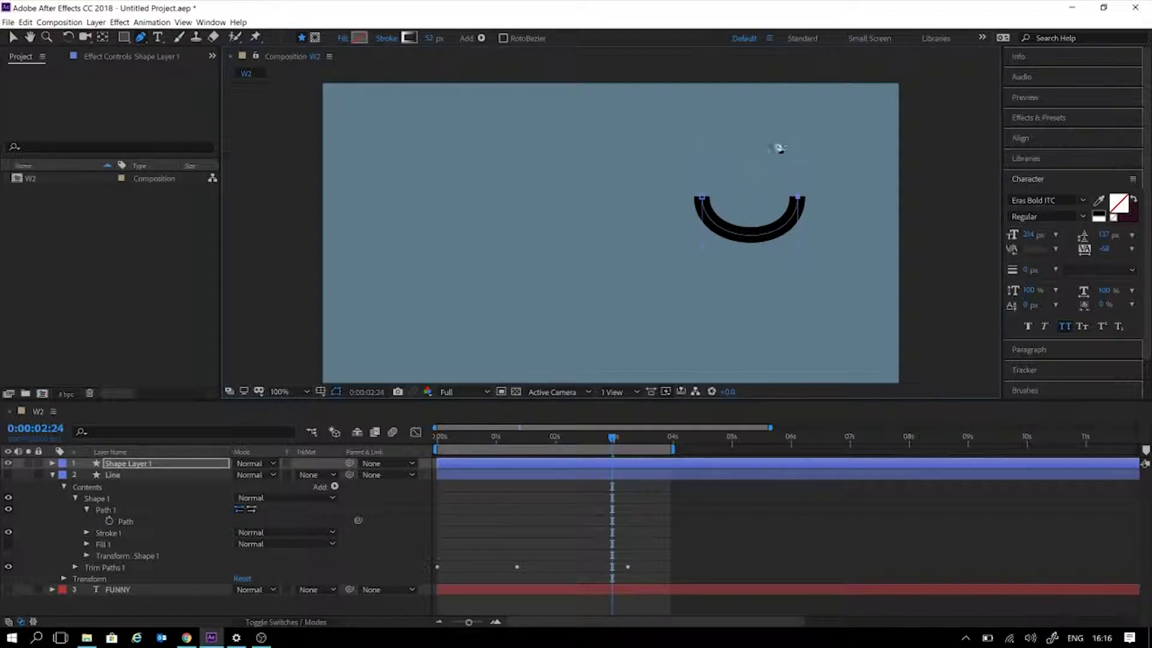
click(703, 198)
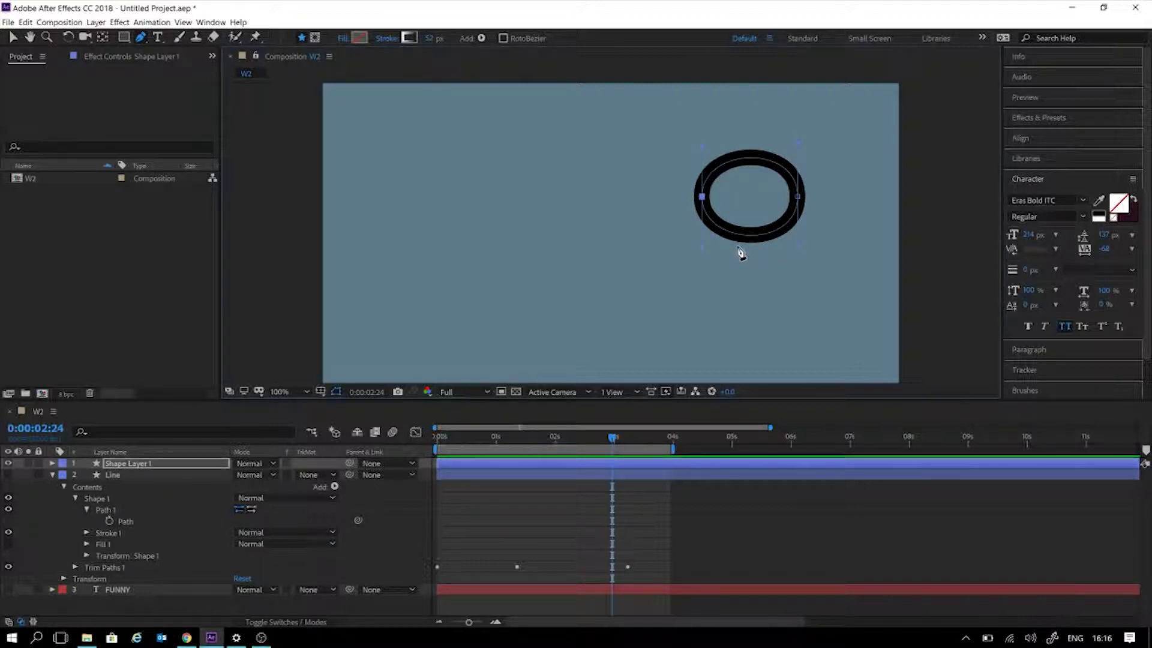
key(v)
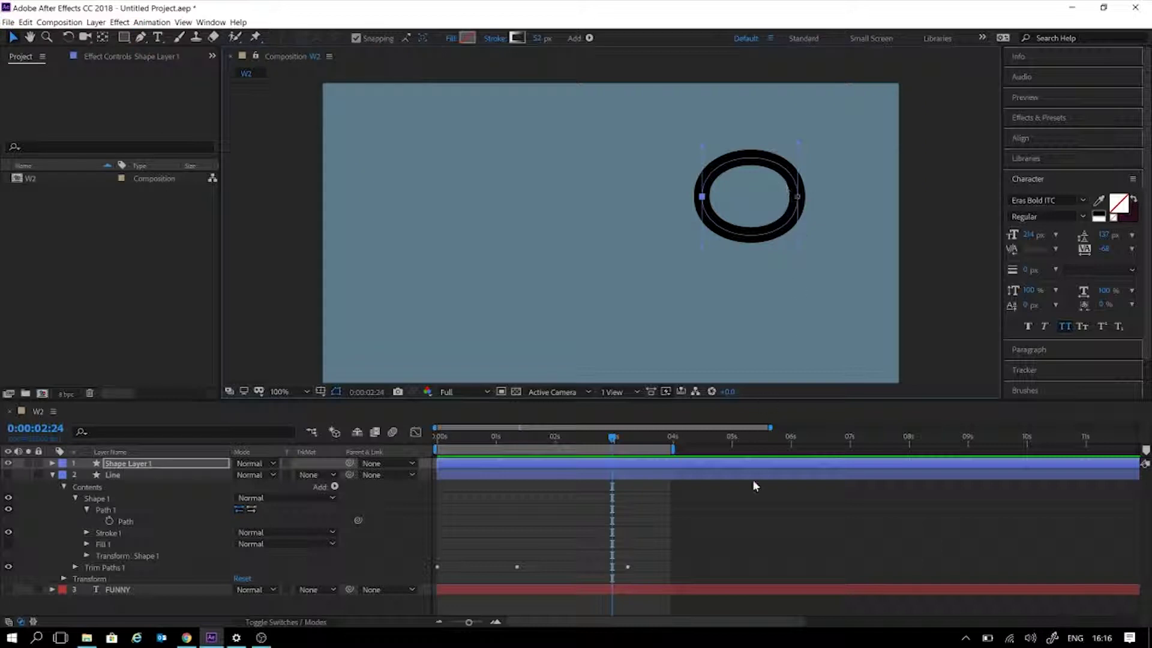
click(772, 508)
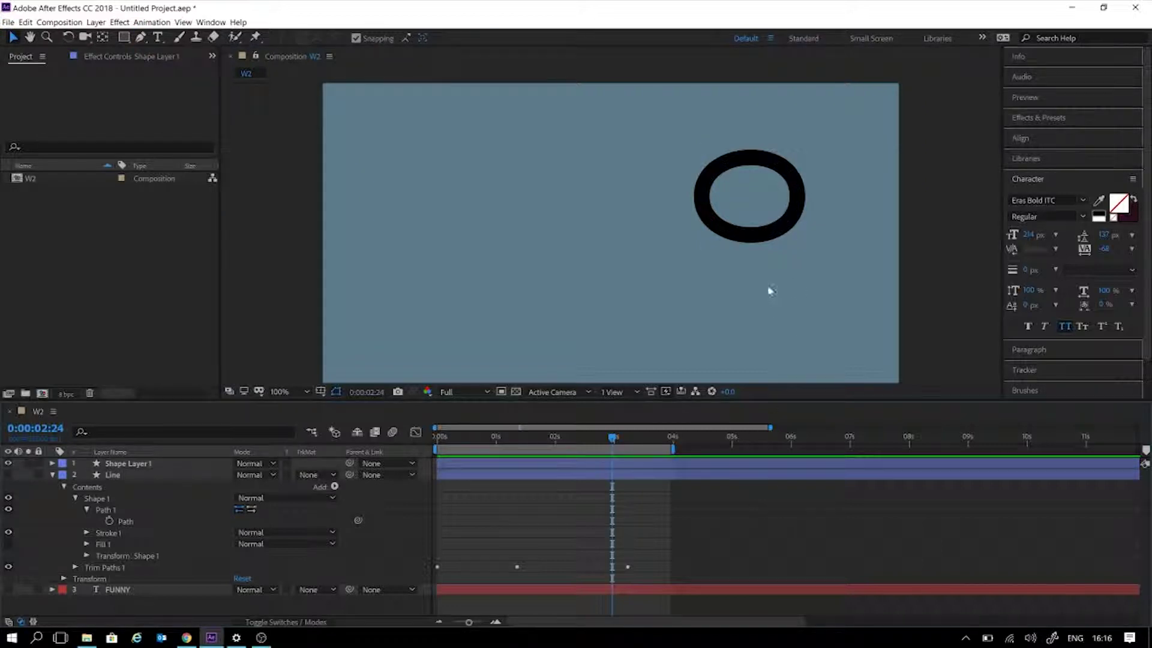
Set the oval's stroke to a solid white color
click(769, 236)
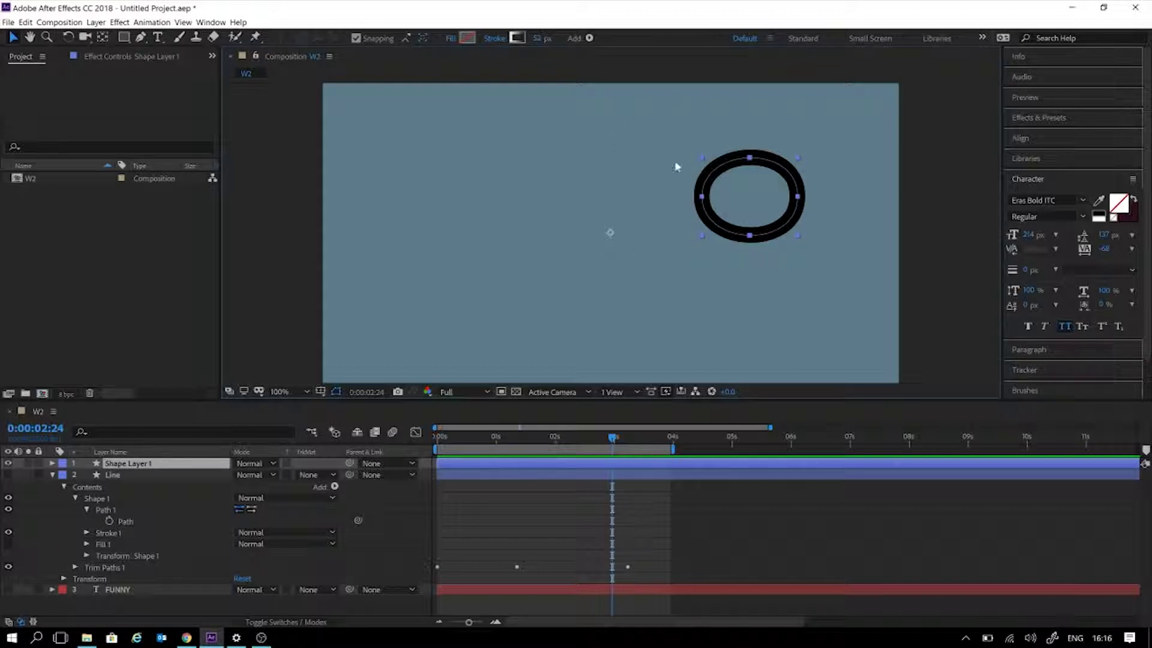
click(503, 38)
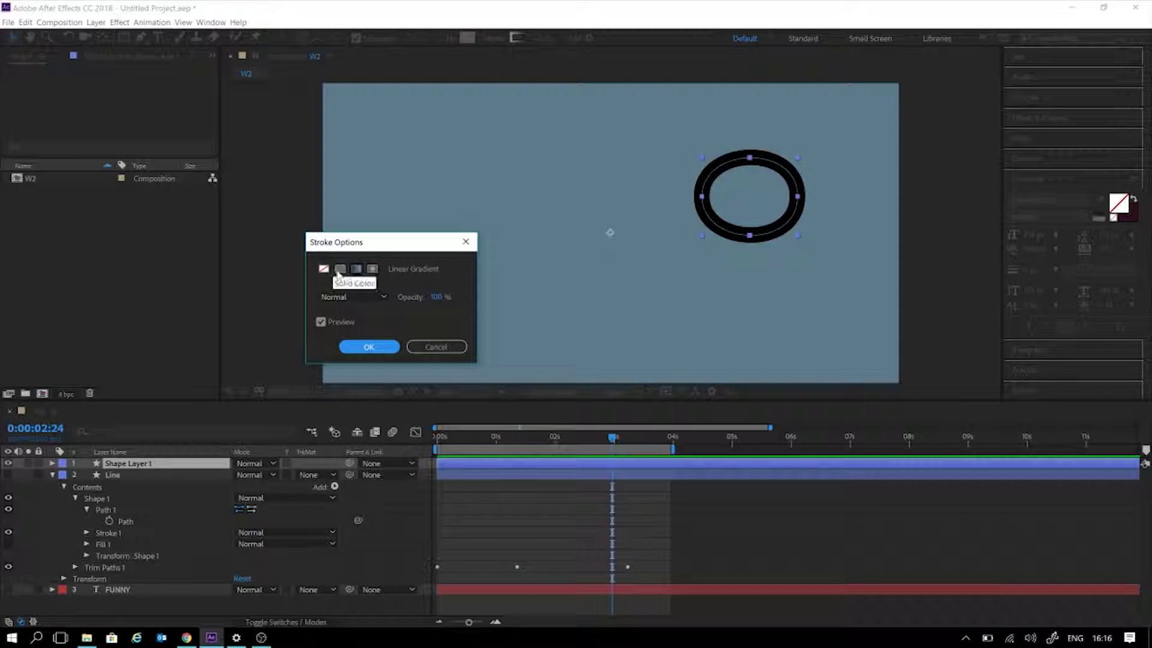
click(341, 268)
click(369, 346)
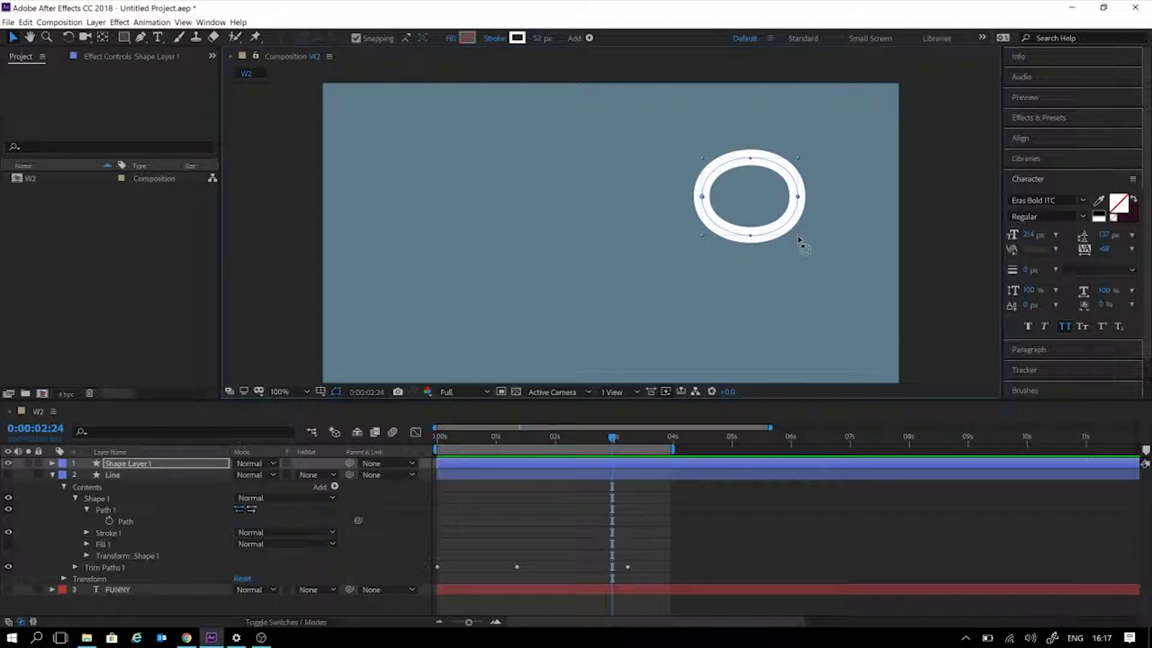
Move the oval slightly toward the composition's center and scale it down to a little over half its size
drag(799, 237, 768, 270)
key(ctrl+z)
drag(798, 202, 744, 214)
drag(709, 158, 666, 207)
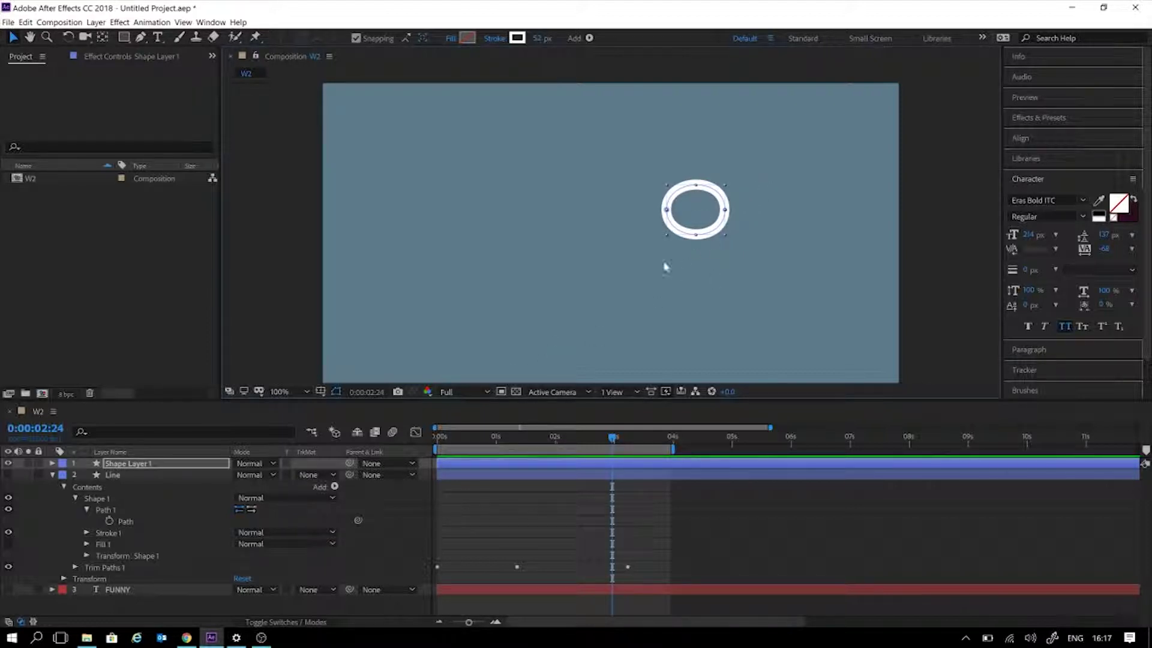
Collapse the Line layer, set a Path keyframe on Shape Layer 1's oval at 0:00:02:24, and copy that keyframe
click(124, 521)
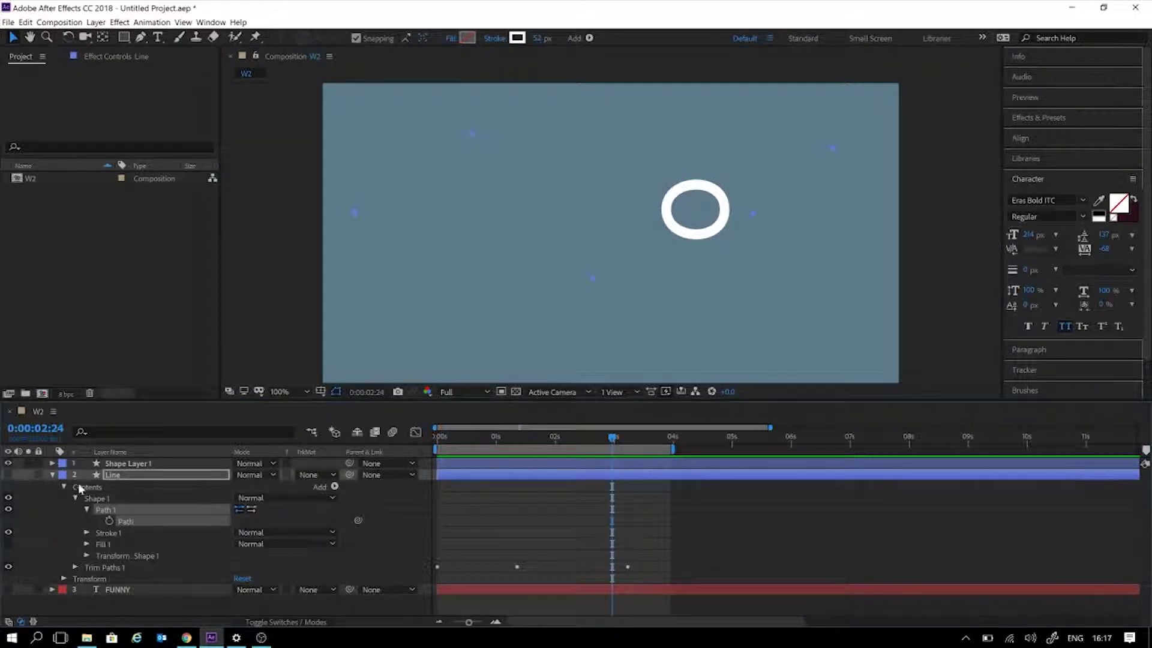
click(52, 474)
click(52, 463)
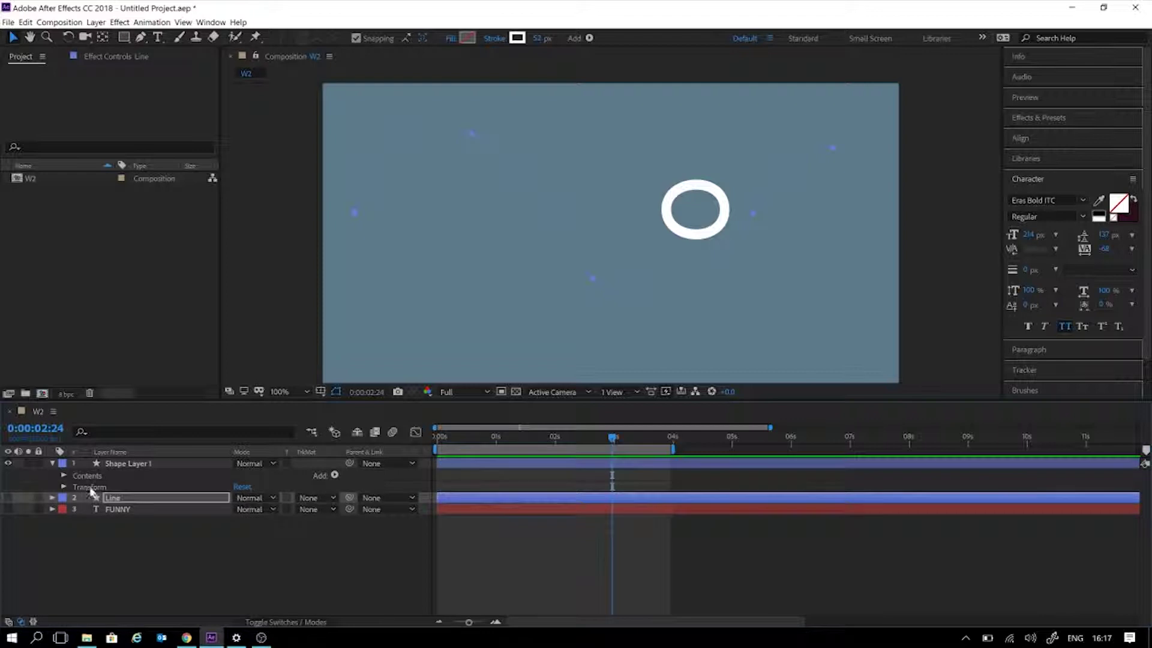
click(64, 475)
click(85, 487)
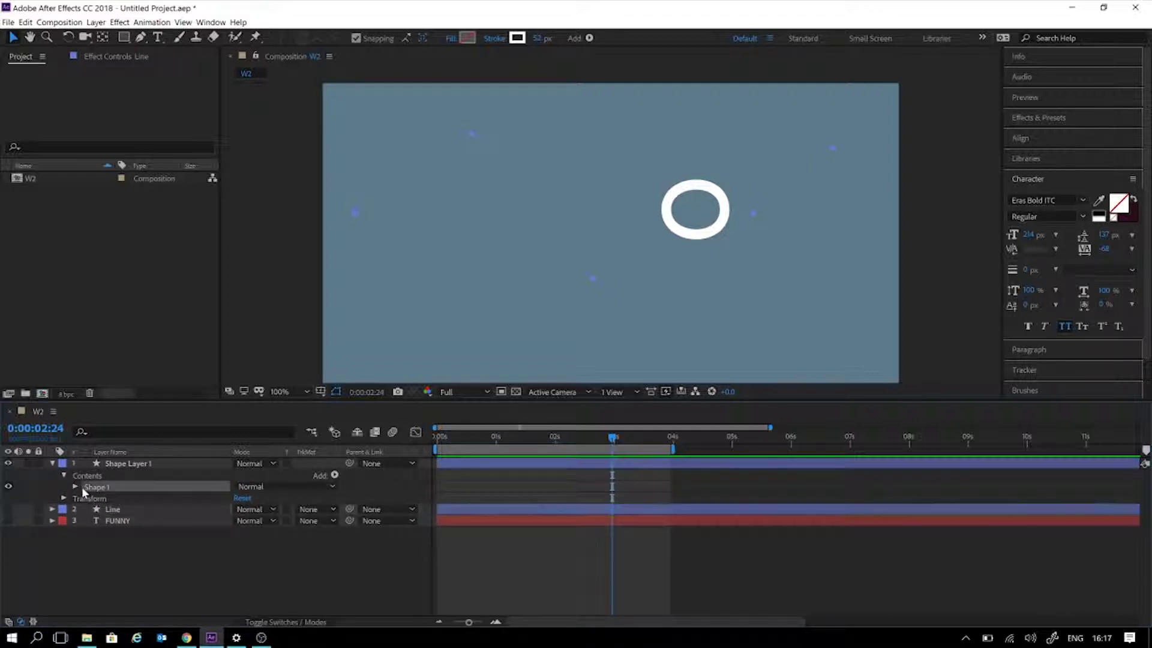
click(79, 489)
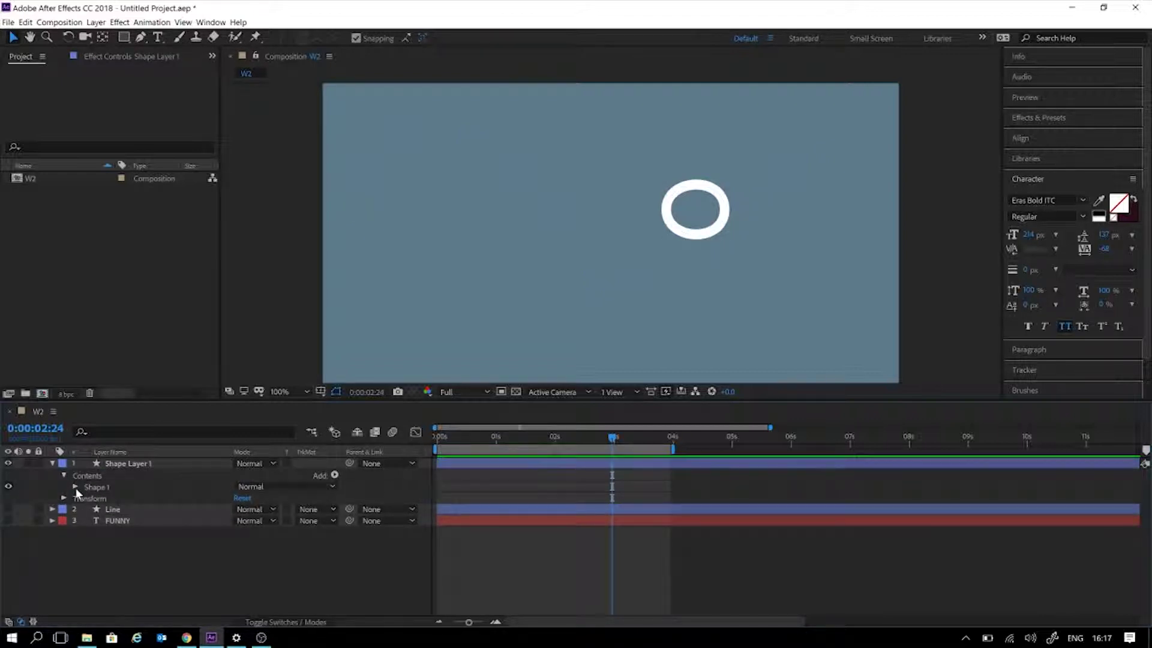
click(75, 487)
click(107, 502)
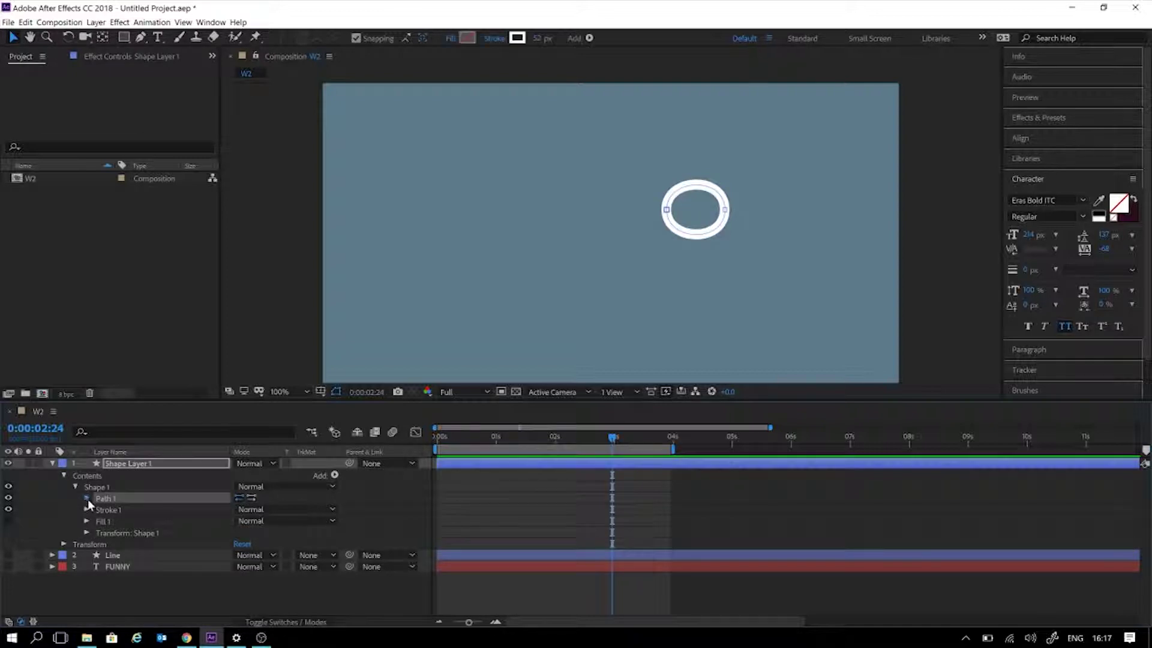
click(87, 499)
click(120, 510)
click(109, 509)
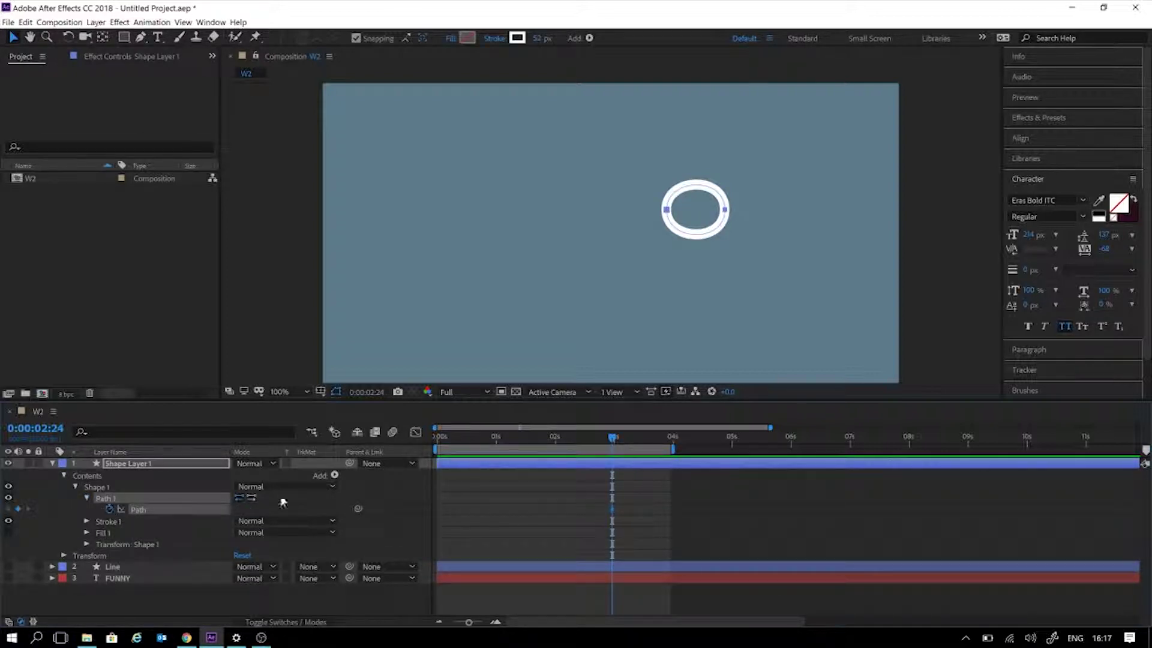
drag(683, 487, 574, 517)
Hide and collapse Shape Layer 1, and make the Line layer visible with its shape properties expanded
click(5, 469)
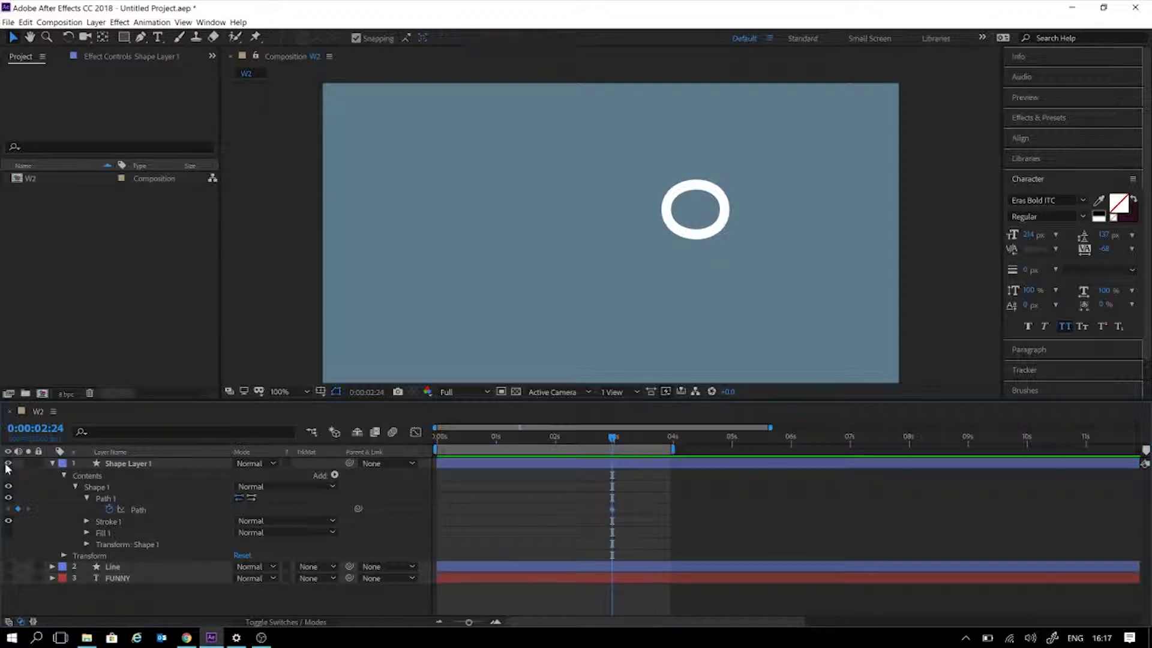
click(8, 463)
click(52, 463)
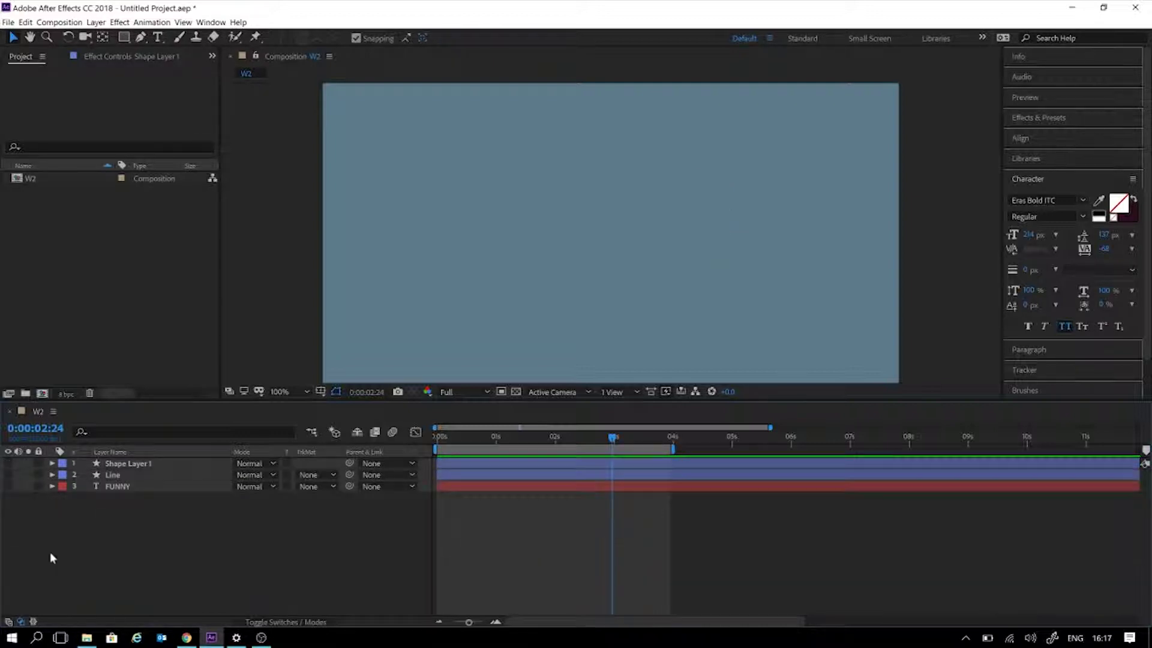
click(113, 475)
click(8, 475)
click(52, 475)
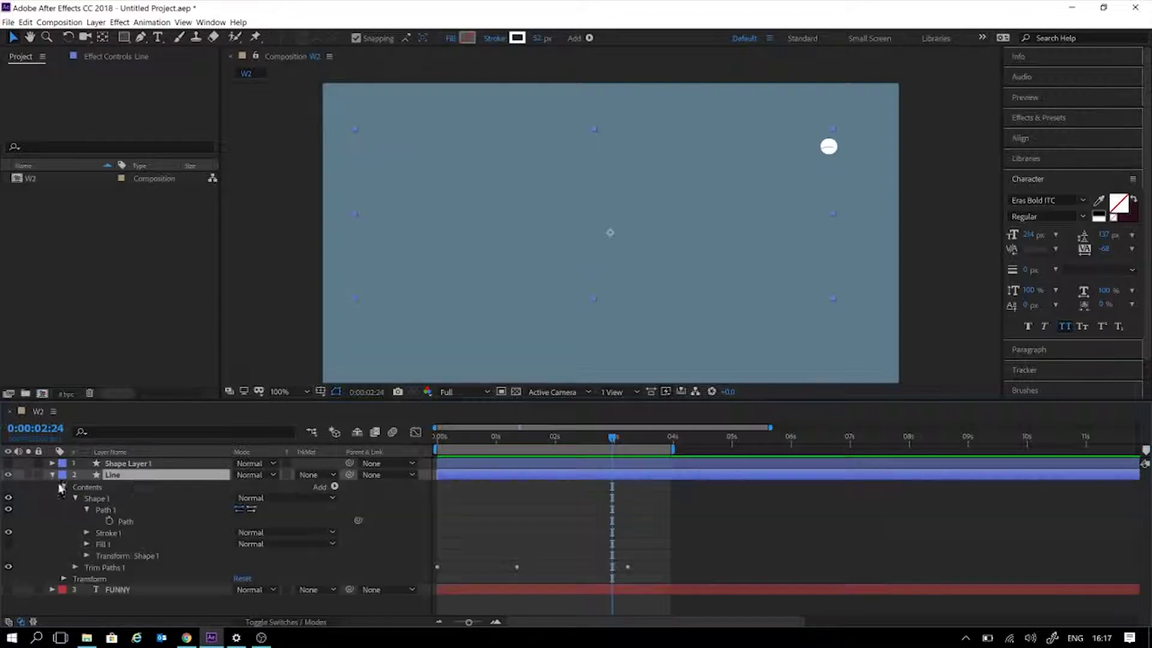
Set a Path keyframe on the line just before 0:00:02:24 and paste the copied oval path keyframe at 0:00:03:06
click(115, 512)
click(108, 519)
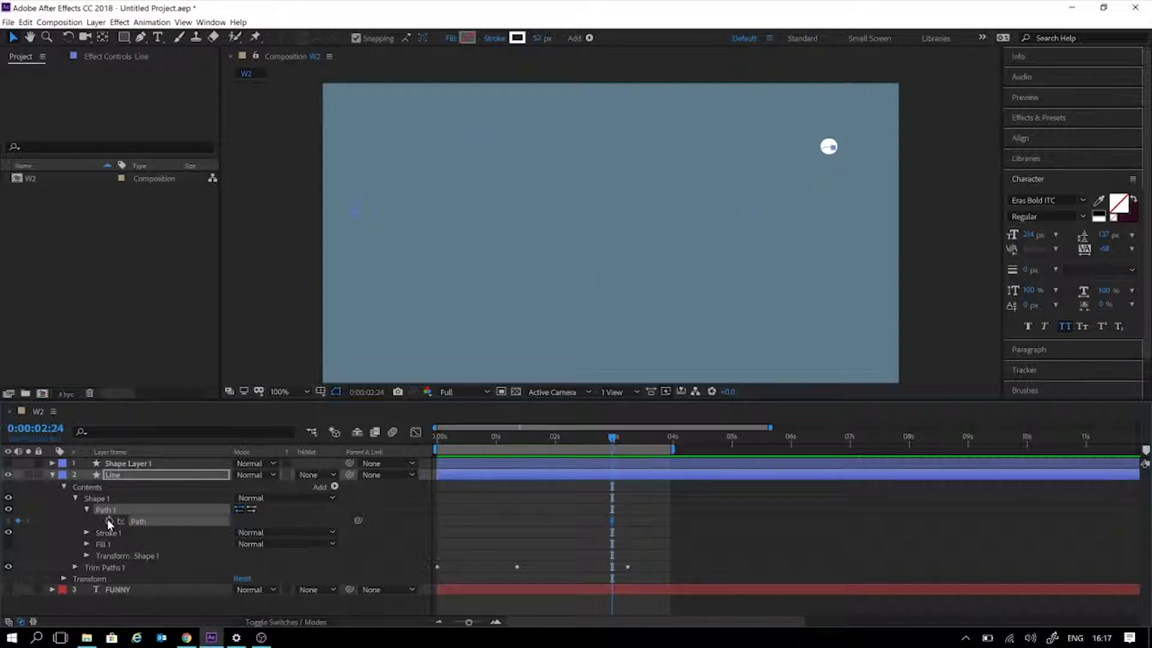
drag(613, 520, 607, 521)
click(628, 443)
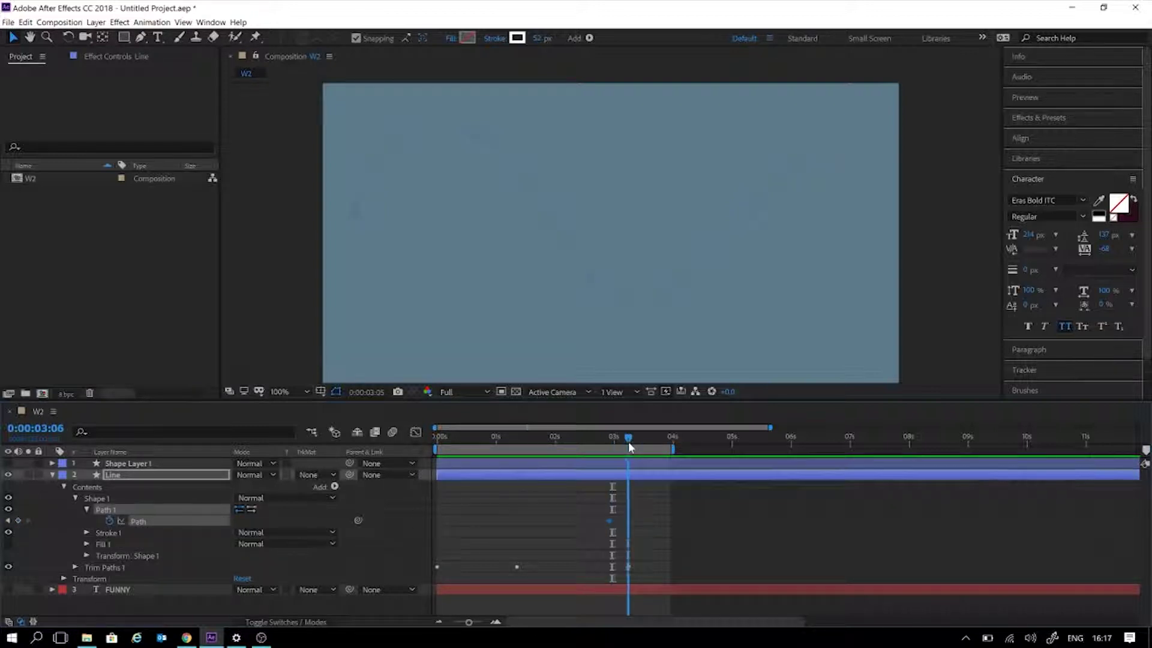
key(ctrl+v)
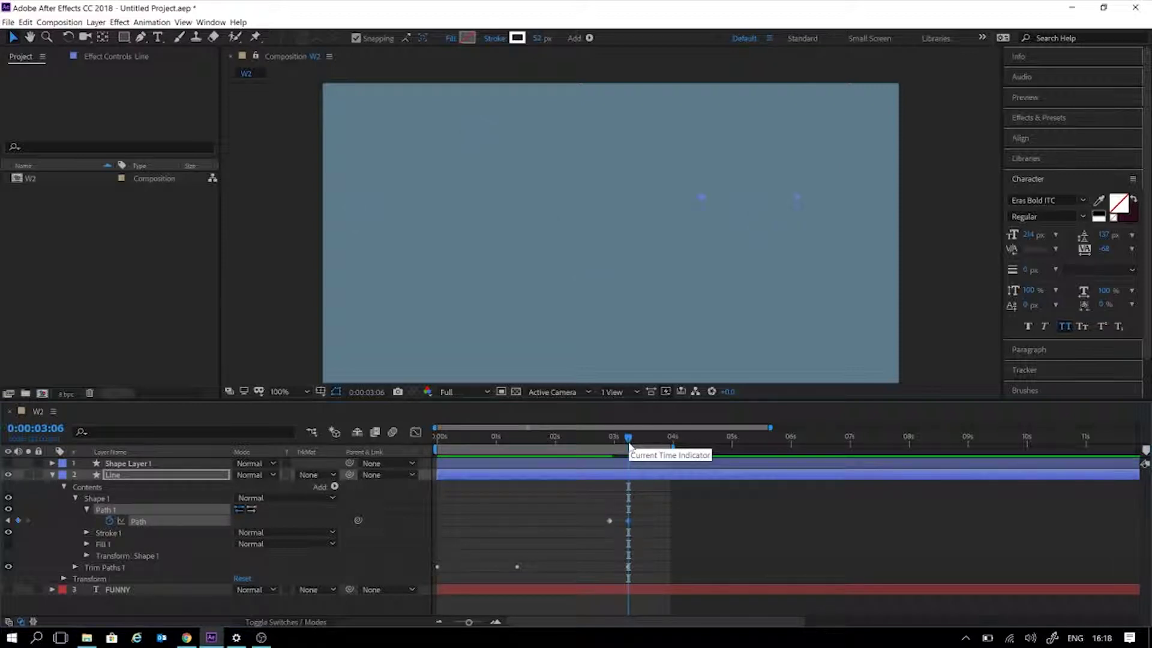
Move the line's first Path keyframe slightly later, close to the 3-second mark, and preview the morph from 0:00:02:07
click(757, 552)
drag(618, 489, 614, 519)
key(Delete)
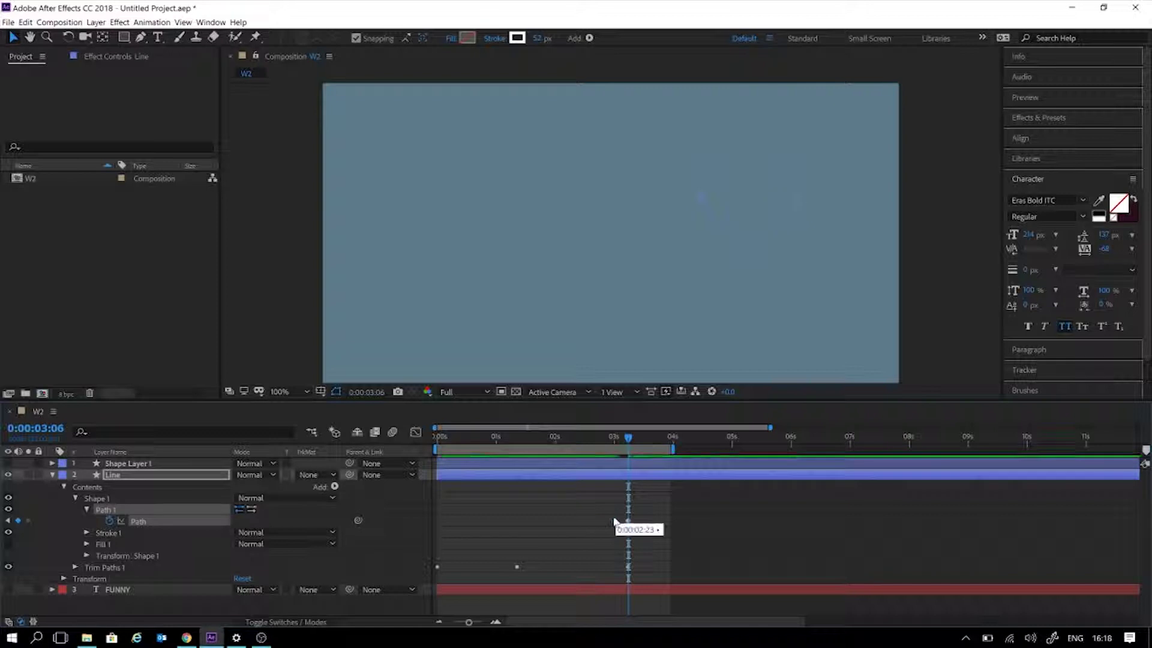
drag(616, 440, 571, 440)
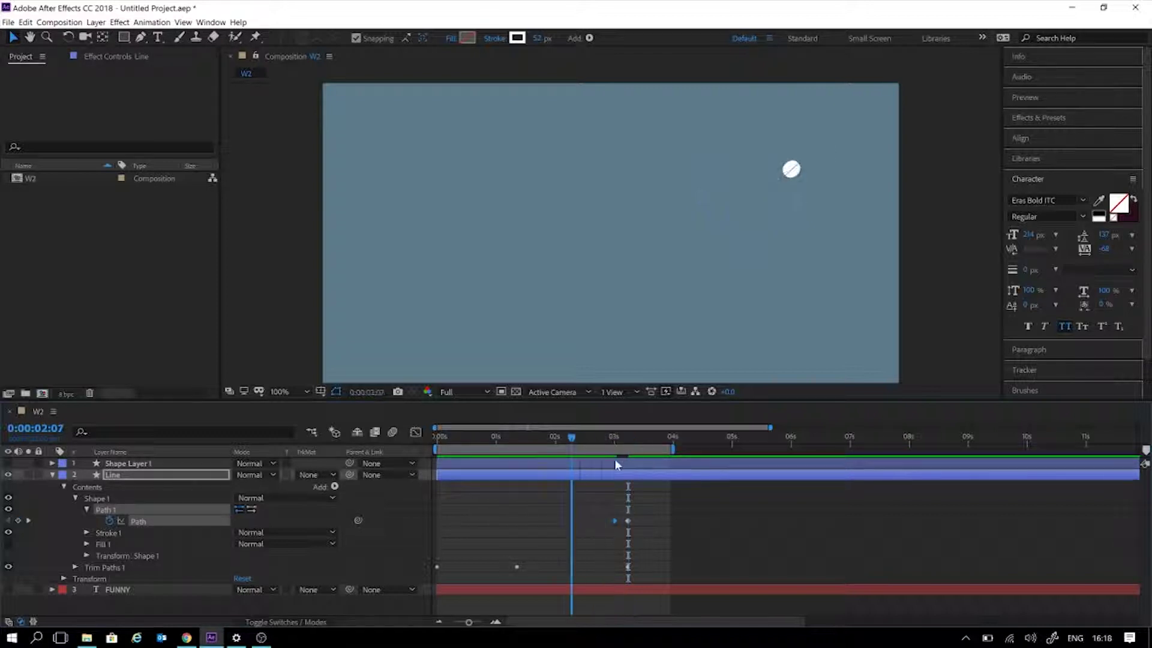
click(704, 521)
key(space)
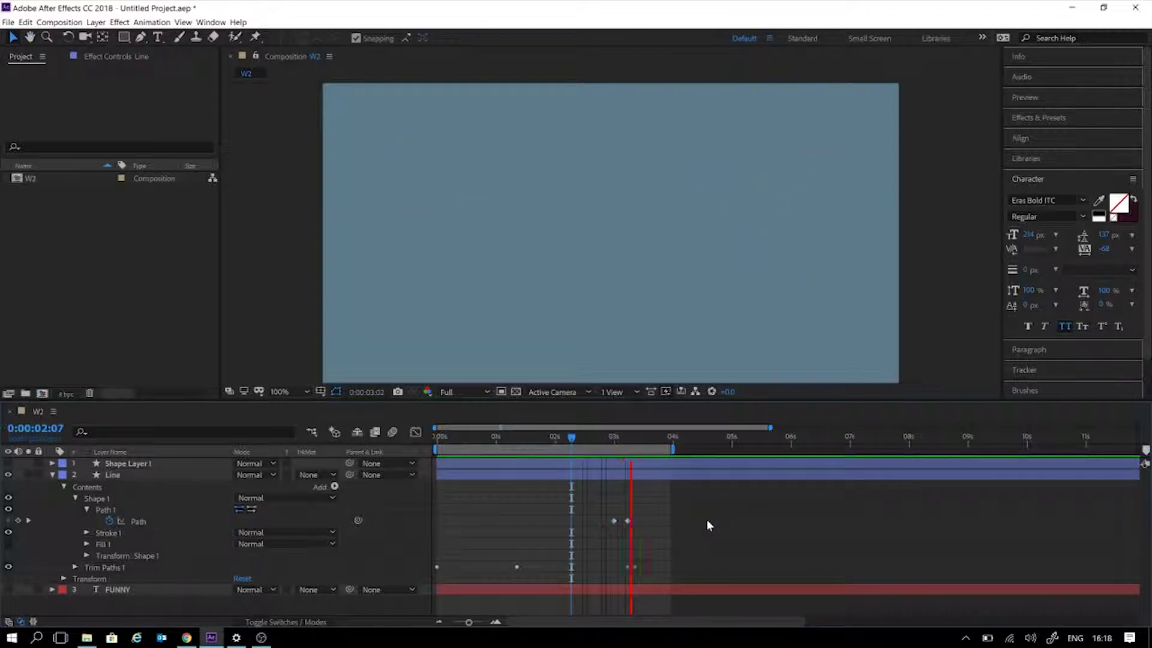
Shift both of the line's Path keyframes slightly later, just past the 3-second mark, and preview the morph
key(space)
click(613, 522)
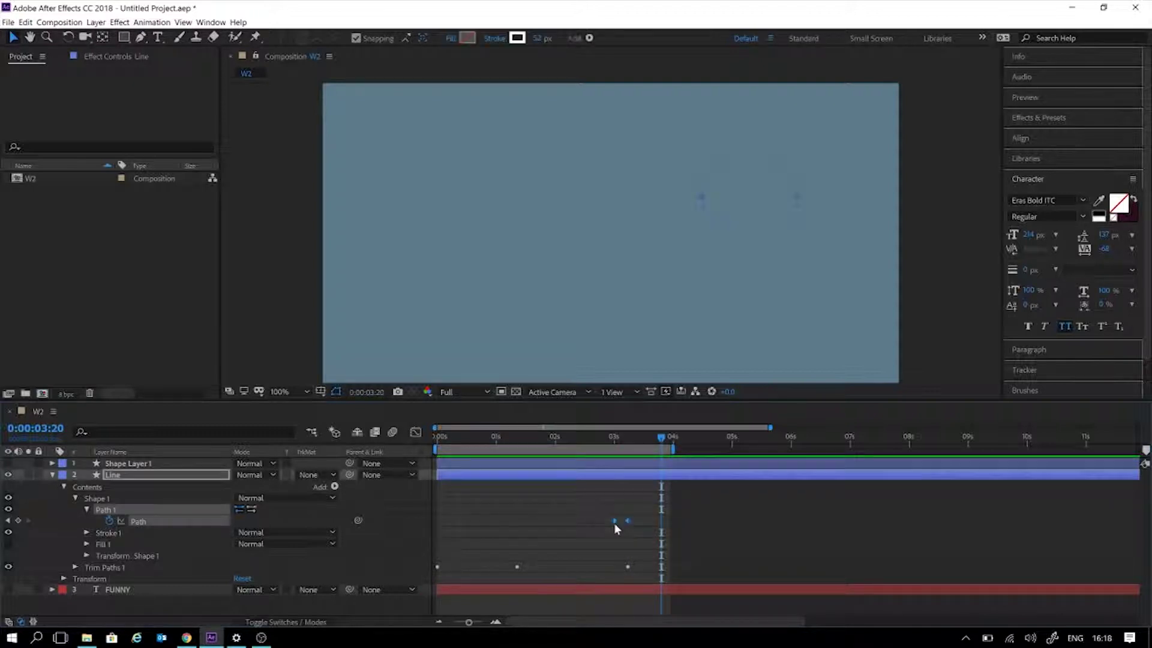
click(615, 439)
mouse_move(616, 444)
mouse_down()
mouse_move(641, 445)
mouse_move(624, 447)
mouse_up()
click(699, 558)
key(space)
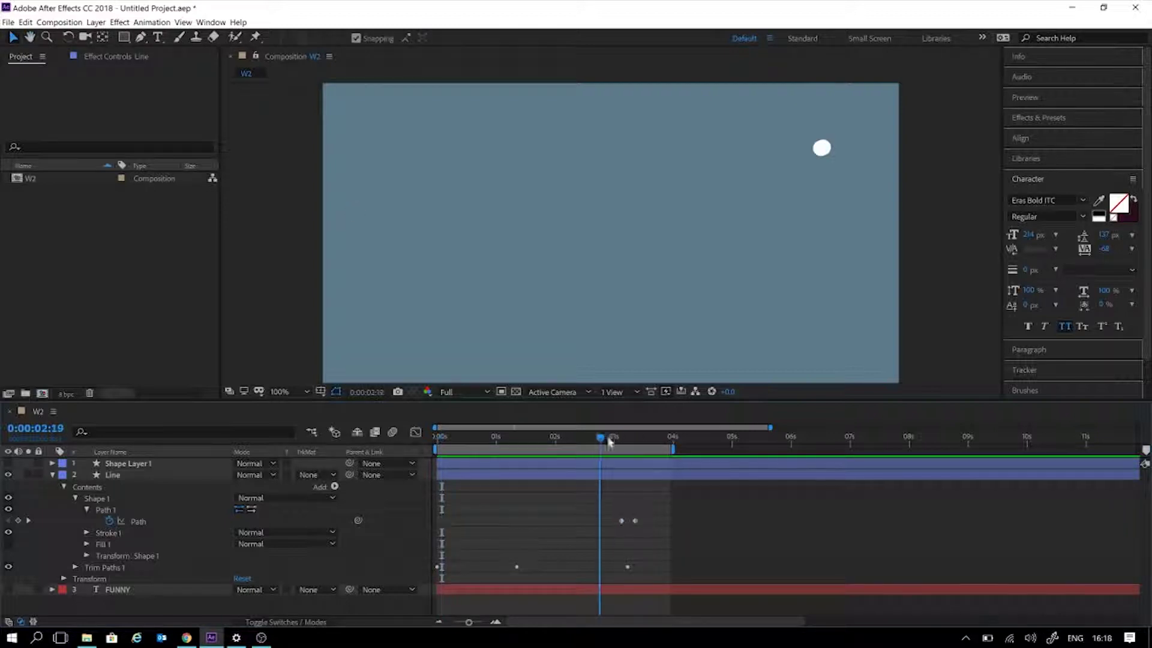
Move the line's Path keyframes earlier, to about 1.4 and 2.6 seconds, and preview the morph from around the 1-second mark
drag(628, 444, 625, 446)
drag(658, 503, 591, 523)
drag(567, 445, 508, 448)
key(space)
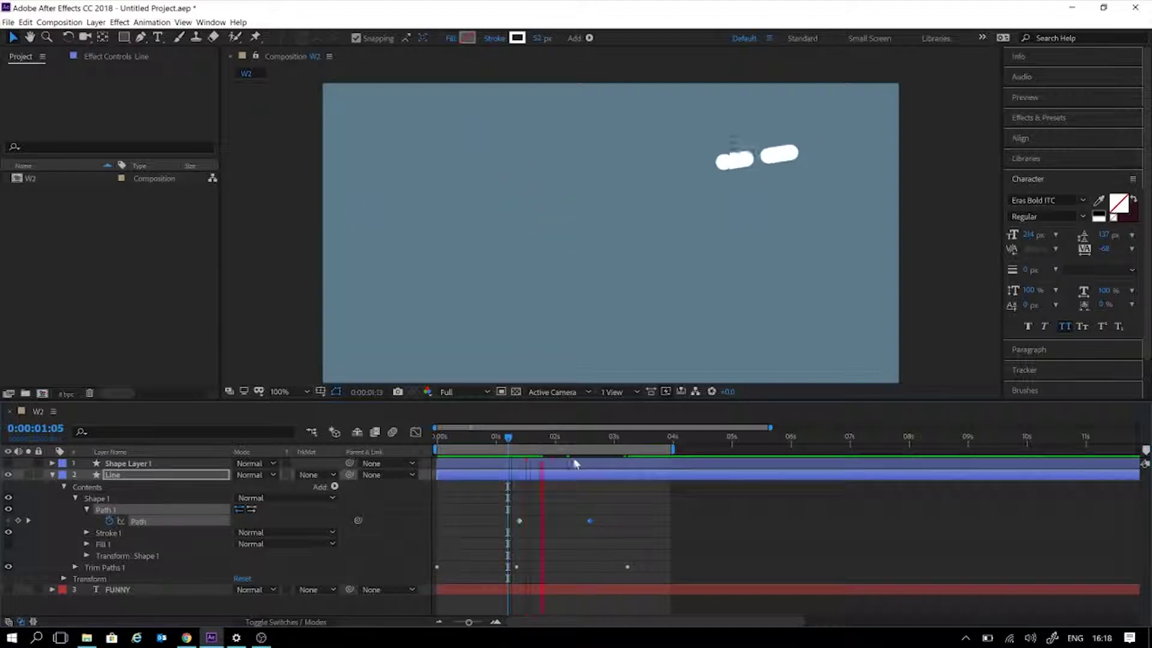
key(space)
drag(570, 445, 498, 452)
key(space)
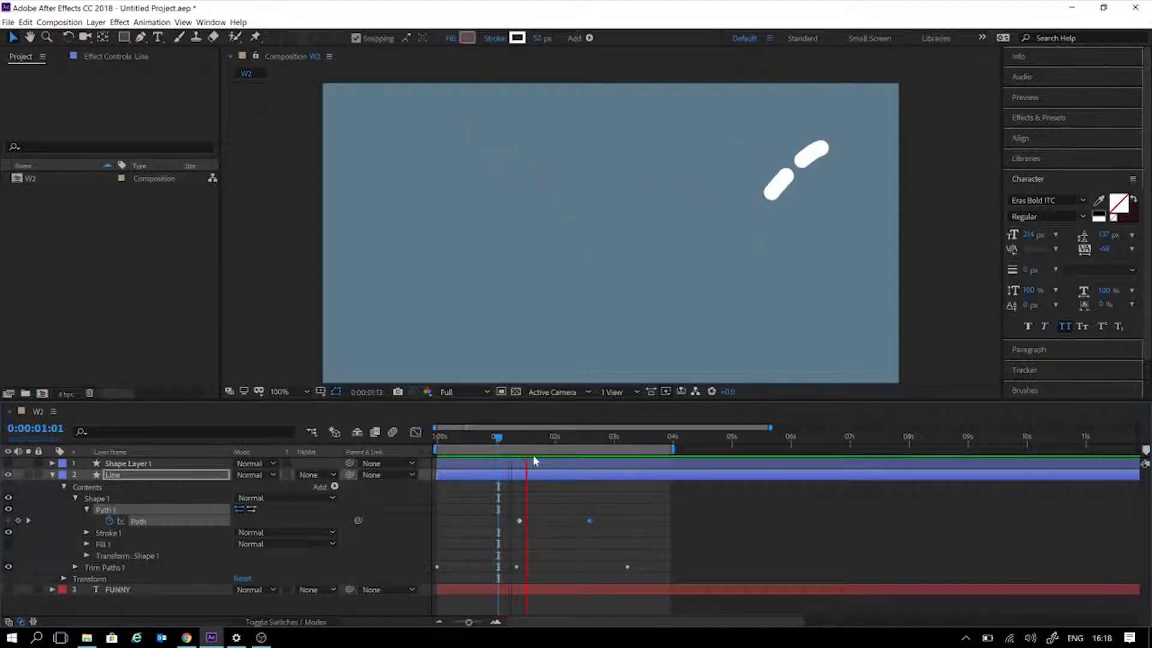
key(space)
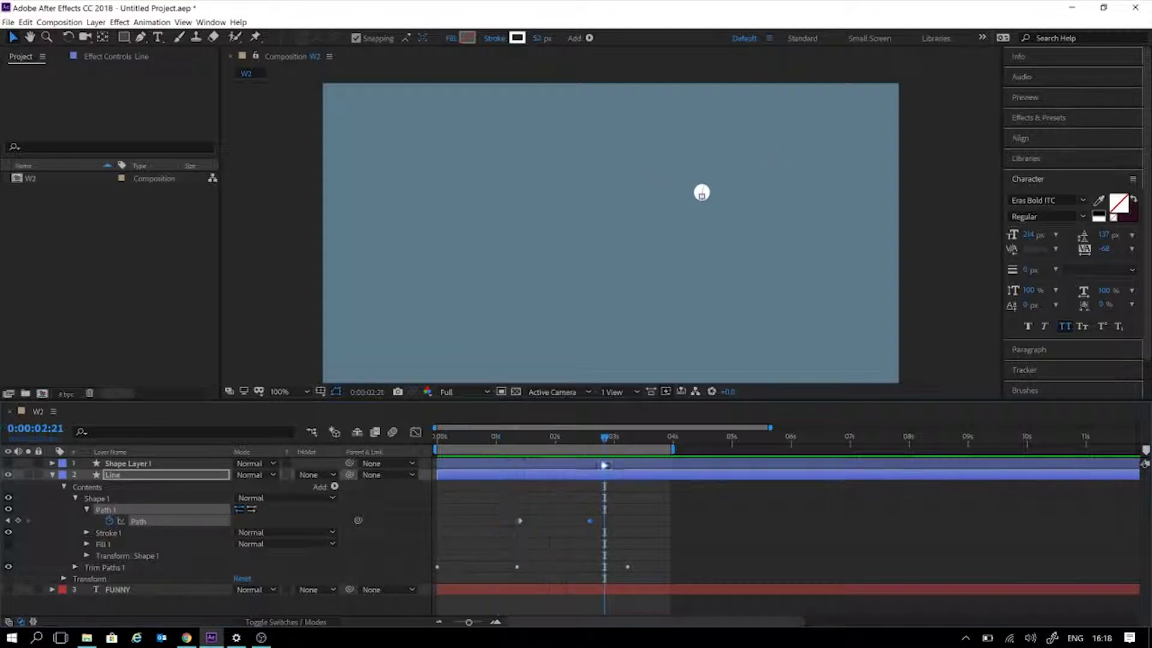
Try moving the second Path keyframe close after the first for a faster morph, and undo the last keyframe changes
click(807, 549)
drag(655, 501, 514, 543)
drag(592, 437, 640, 460)
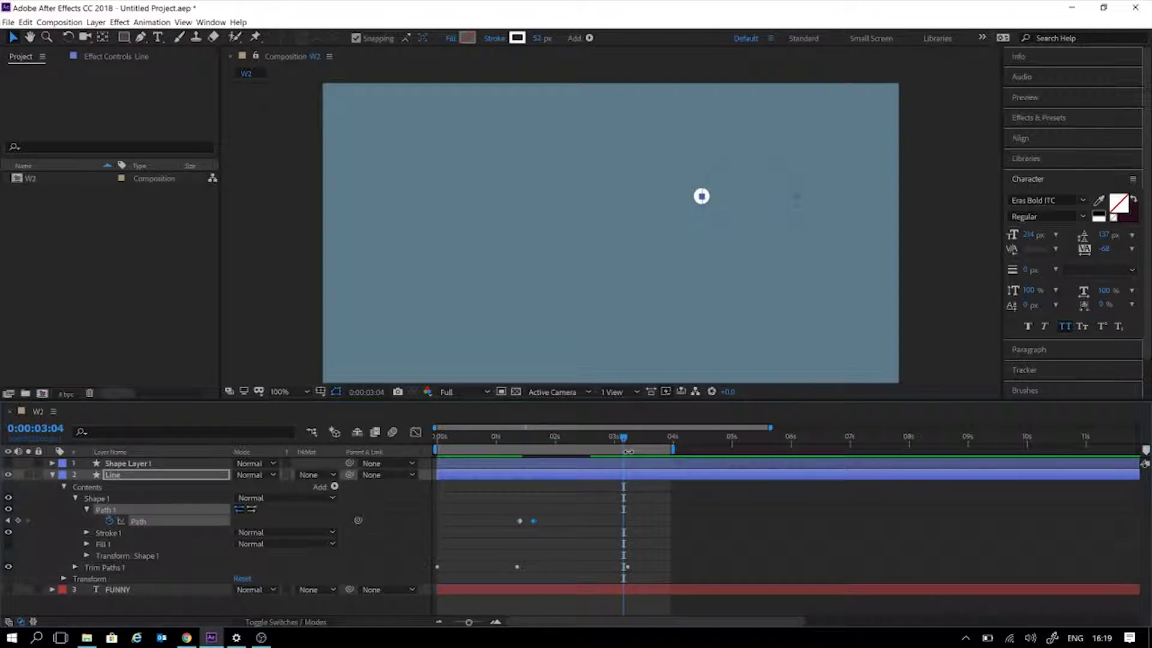
key(ctrl+z)
key(ctrl+z)
Delete both Path keyframes from the line, and delete Shape Layer 1 with the oval
drag(696, 502, 627, 534)
key(Delete)
drag(684, 505, 599, 528)
key(Delete)
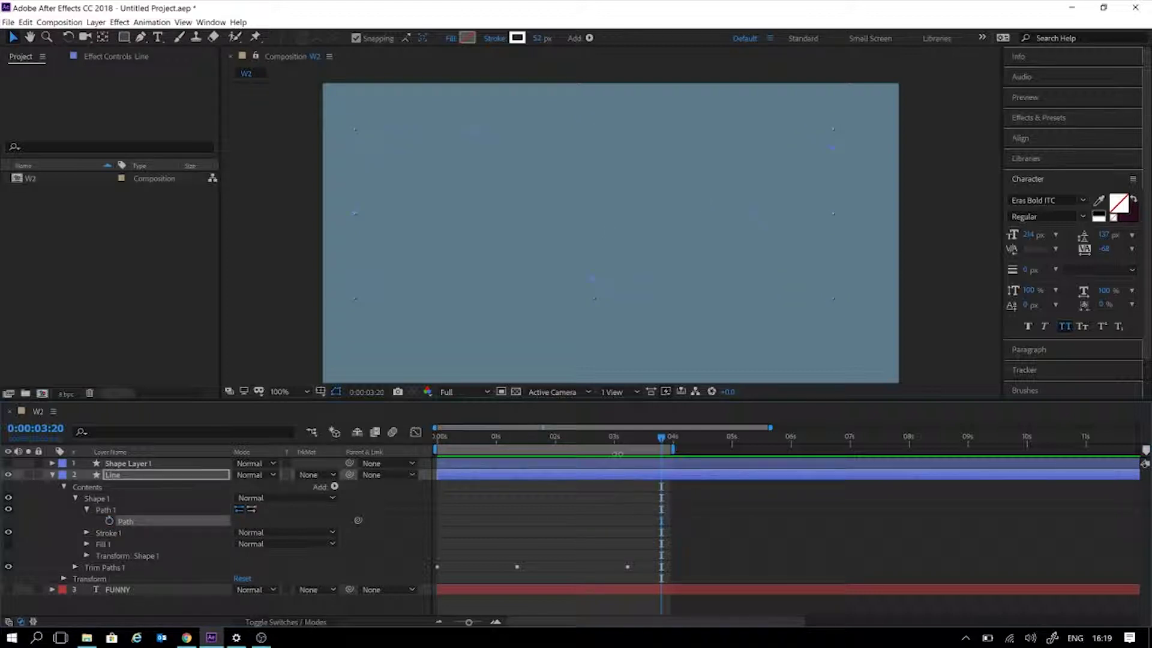
click(630, 463)
key(Delete)
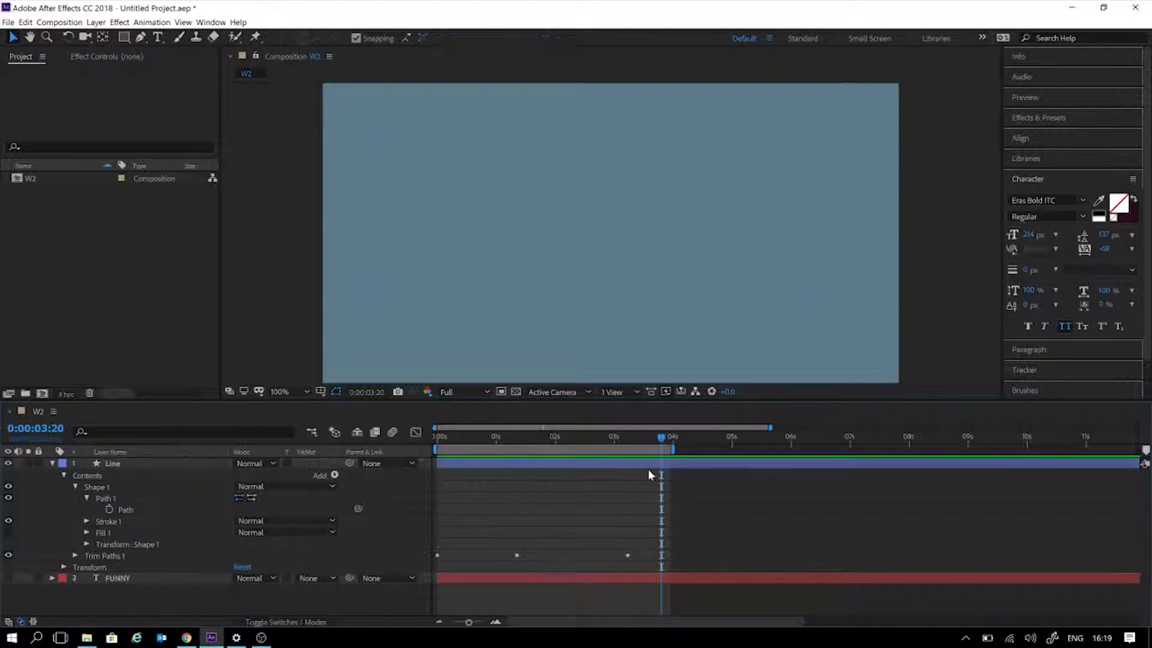